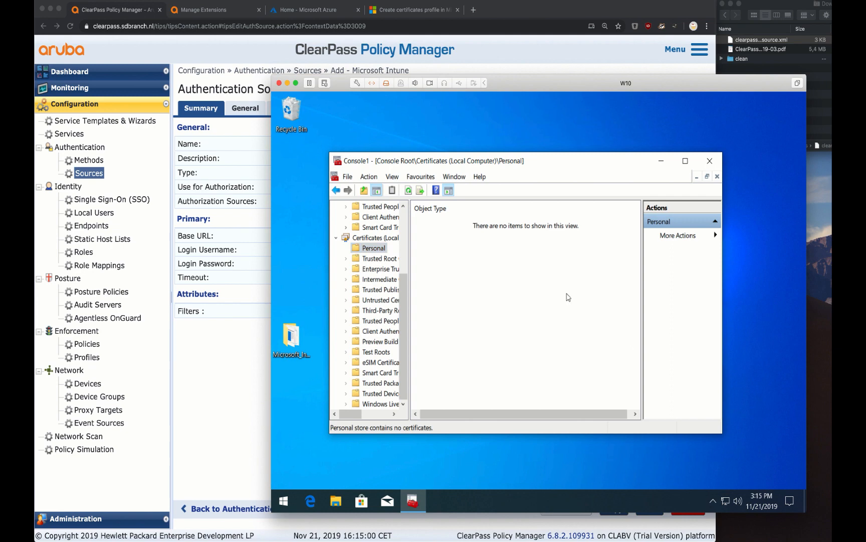
Save the Certificates console to the Desktop under the name 'certificate'
key("ctrl+s")
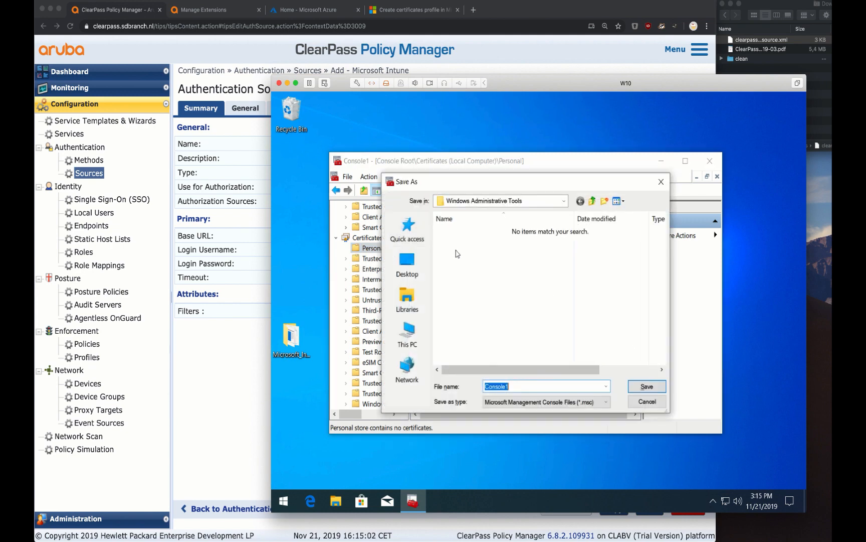
left_click(417, 275)
type("der")
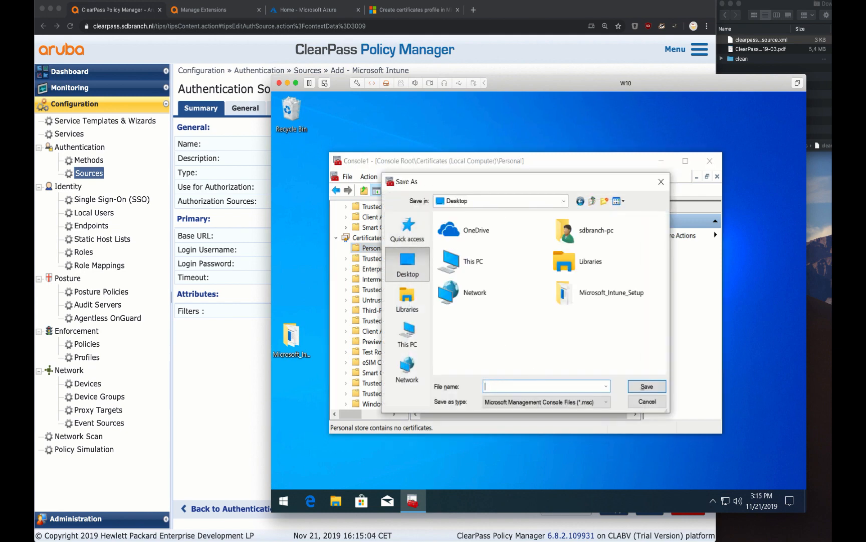
type("tificate")
key("Return")
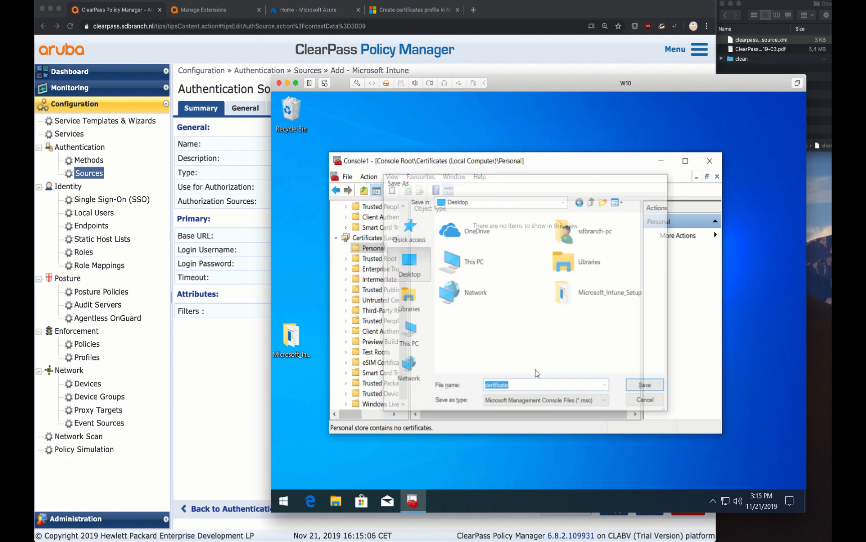
In Settings, go to Accounts > Access work or school and start connecting a work account
left_click(283, 498)
left_click(283, 498)
left_click(284, 498)
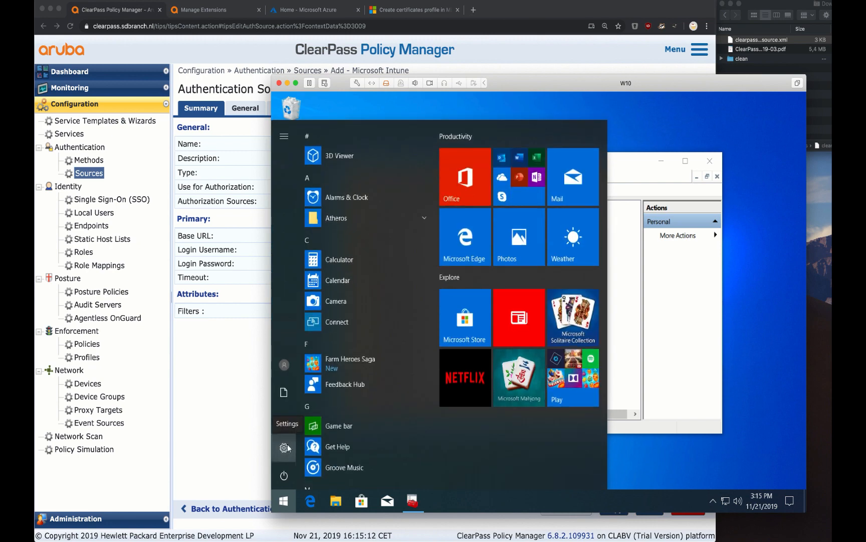
left_click(284, 447)
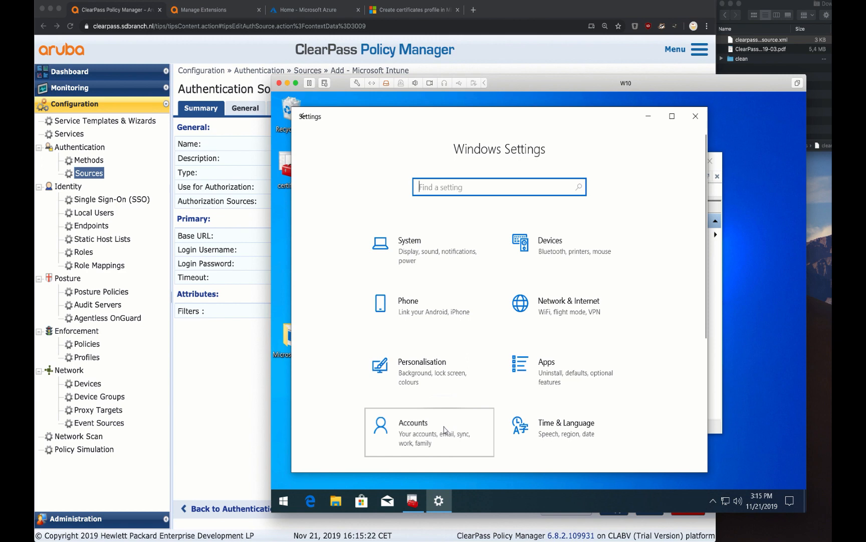
left_click(444, 430)
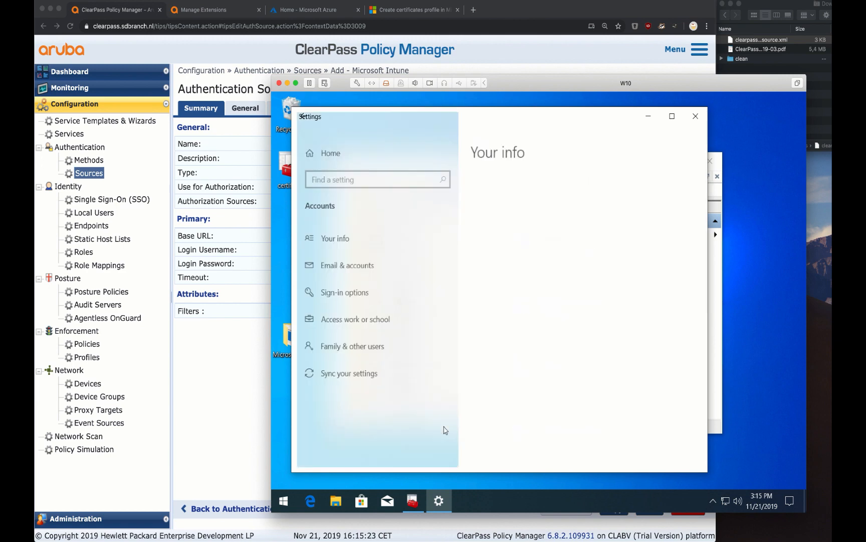
left_click(390, 330)
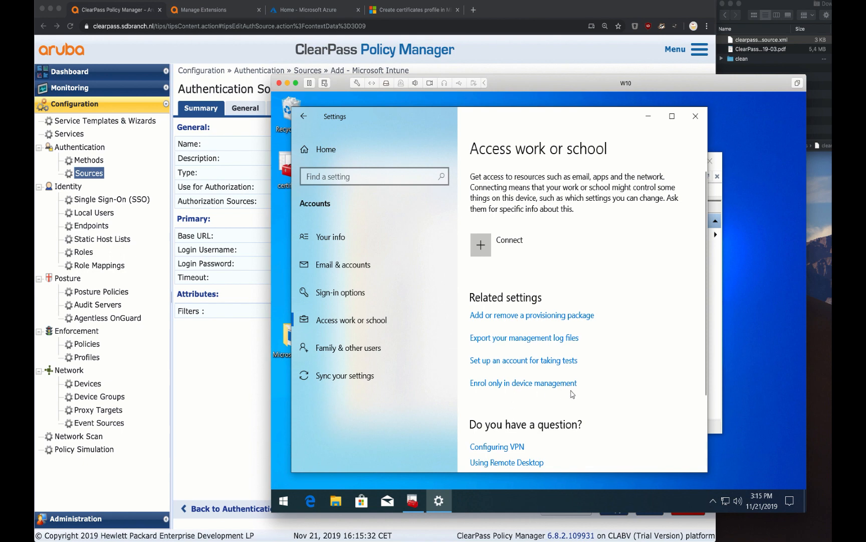
left_click(520, 247)
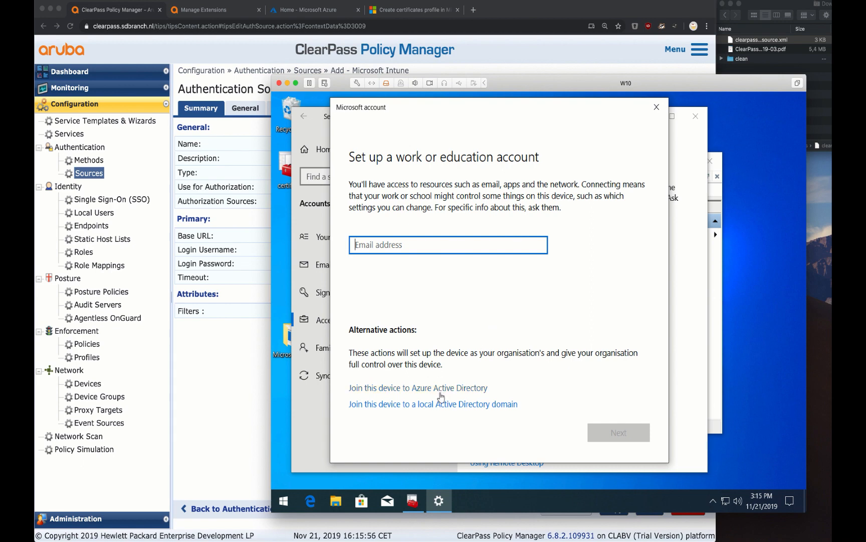
Choose 'Enrol only in device management' and submit the work e-mail address
left_click(656, 107)
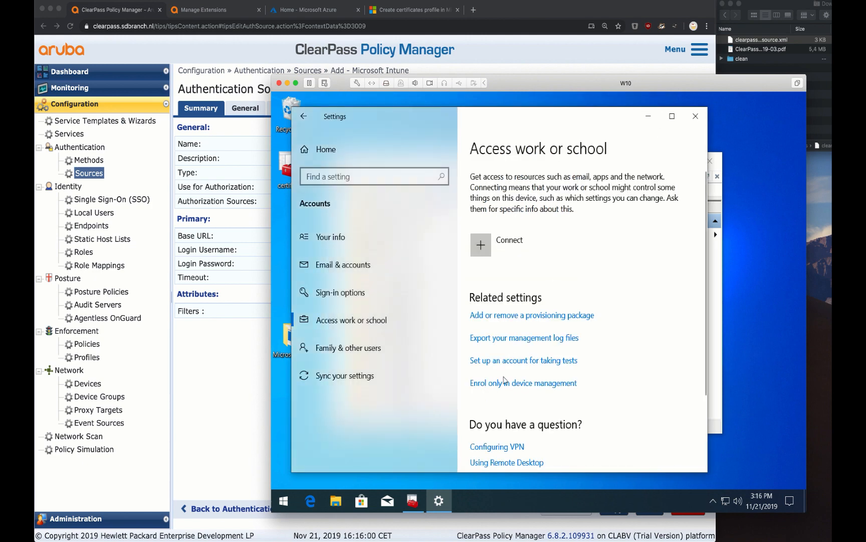
left_click(502, 381)
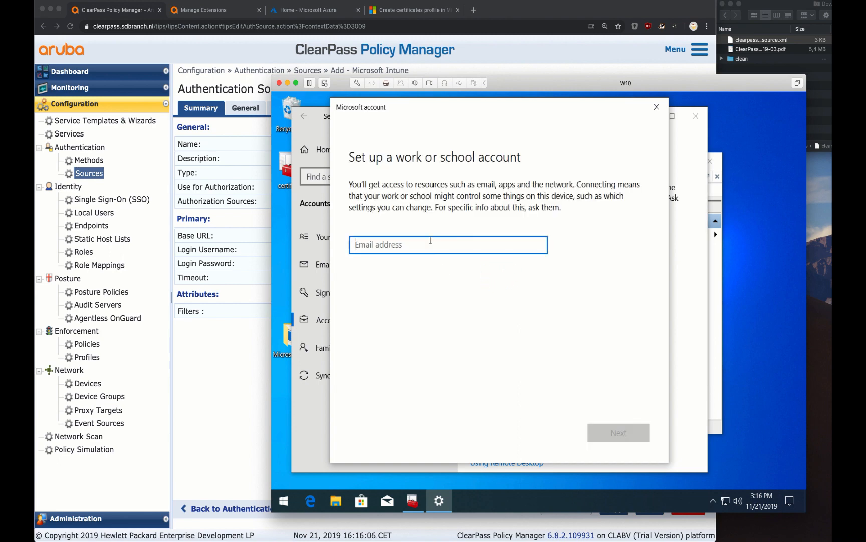
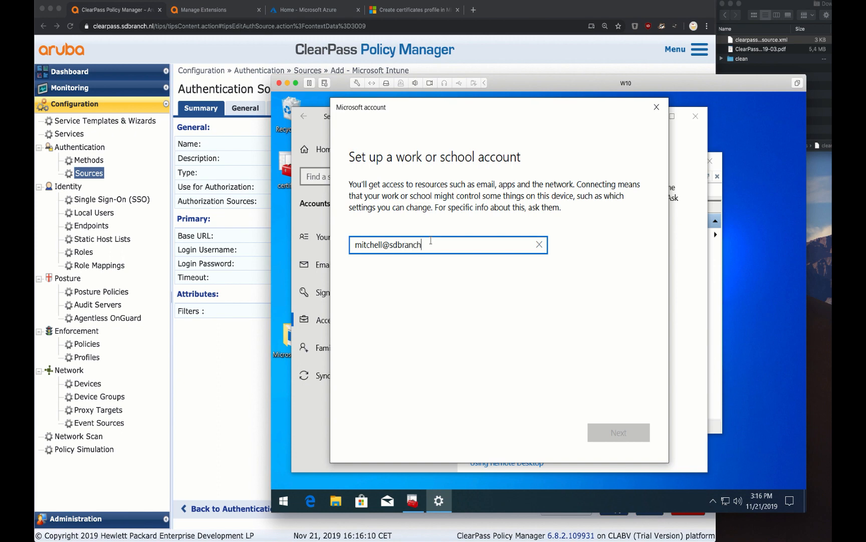
key("Return")
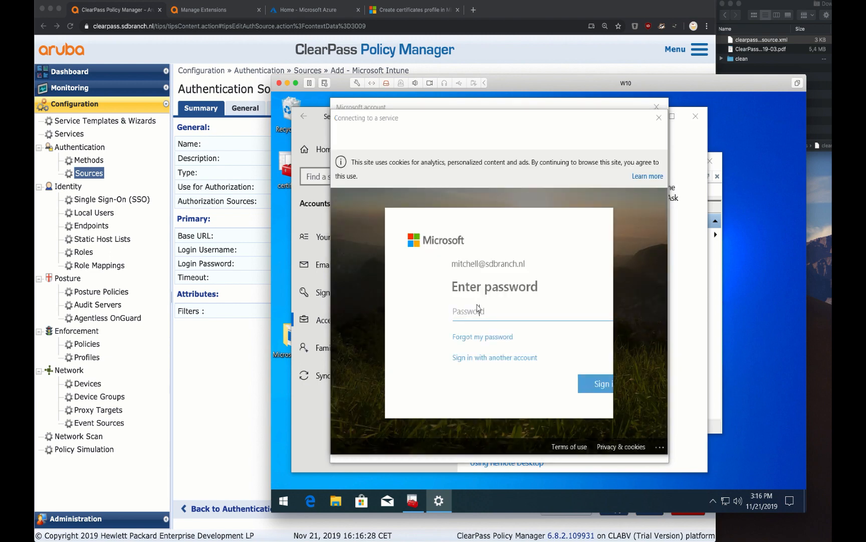
Enter the account password, sign in, and choose to stay signed in
type("•••••")
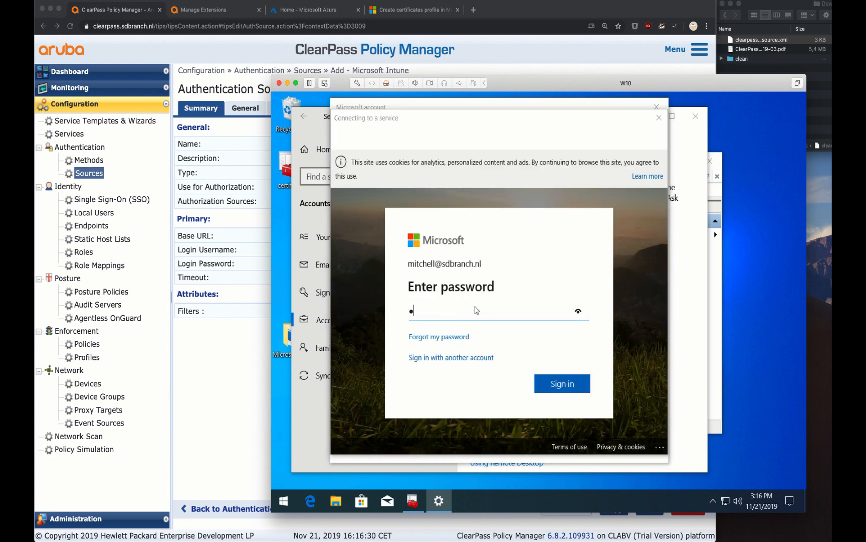
type("••••••")
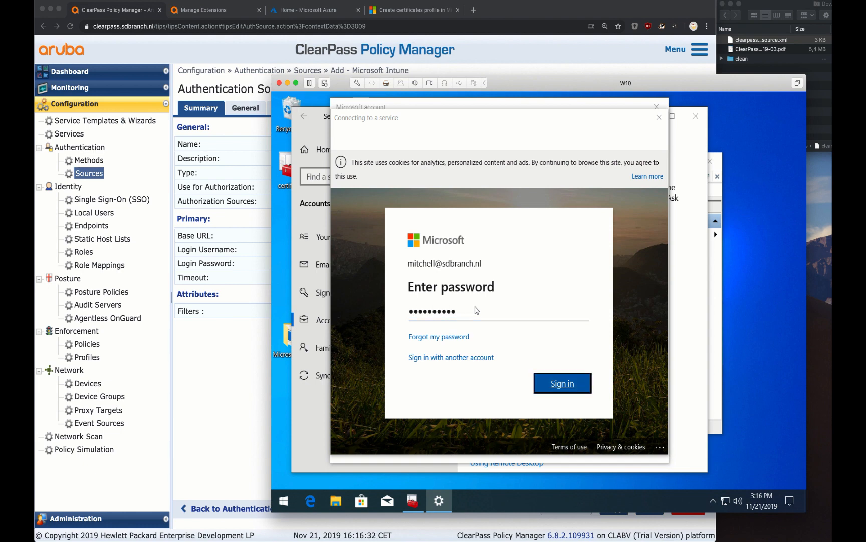
left_click(562, 382)
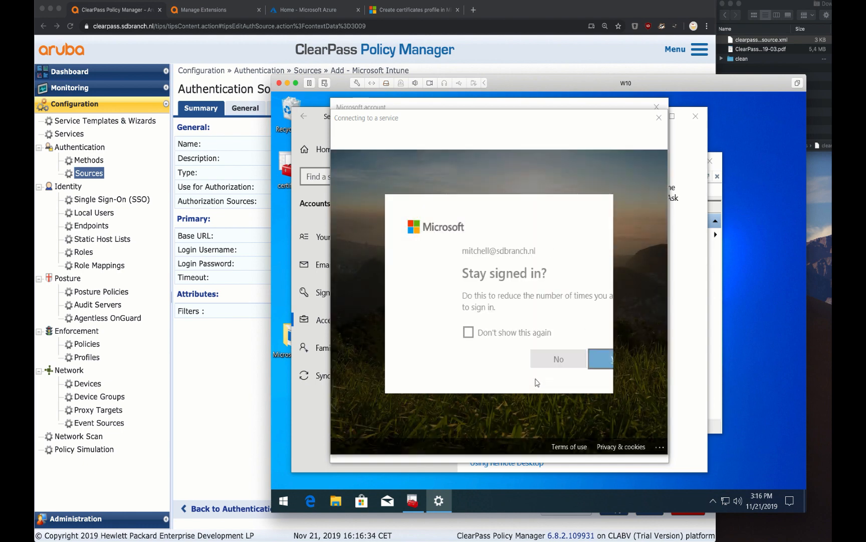
left_click(562, 359)
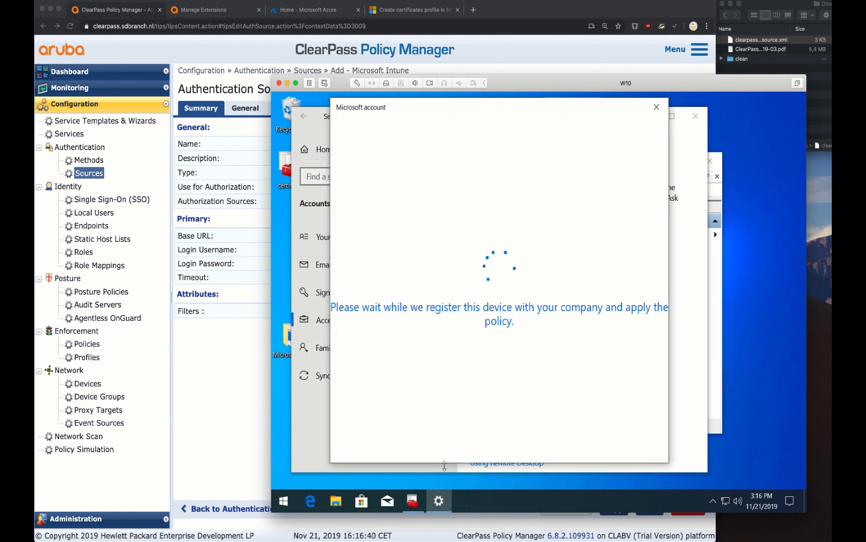
Refresh the Current User Personal store and select the Intune-issued certificate
left_click(416, 500)
scroll(371, 301, "up", 3)
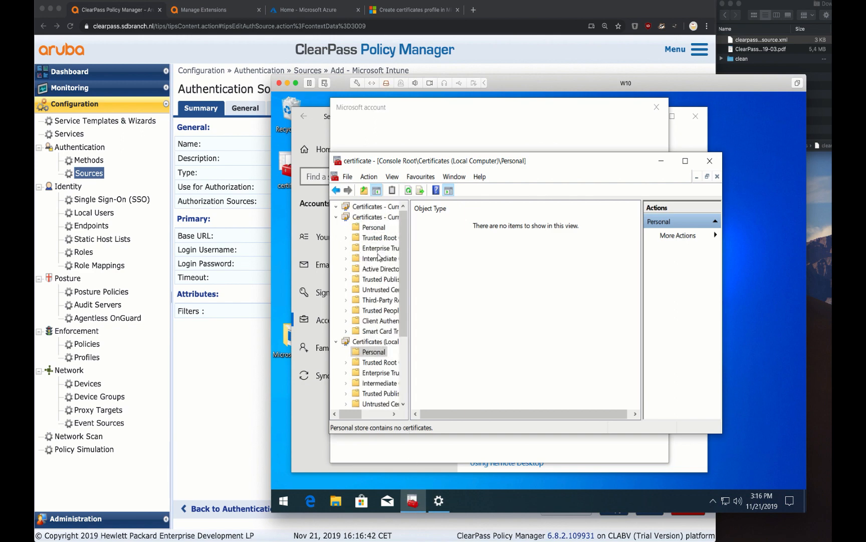
left_click(373, 227)
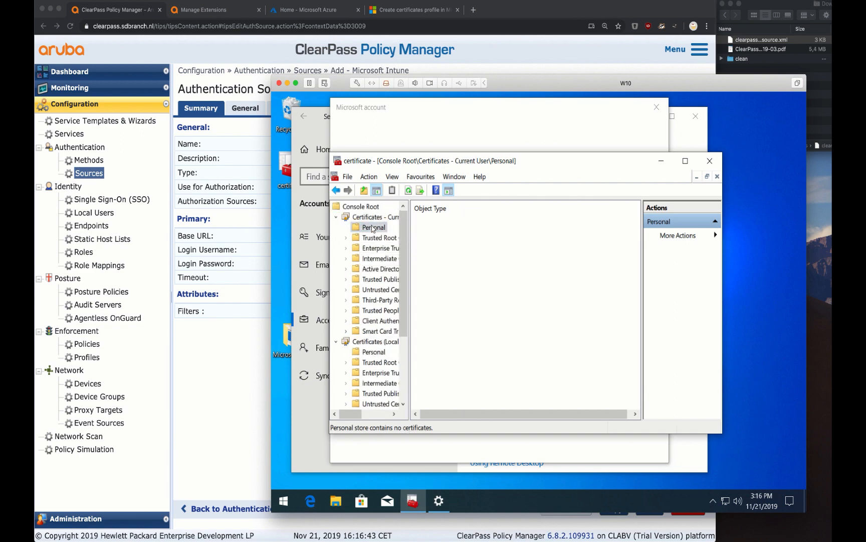
left_click(409, 190)
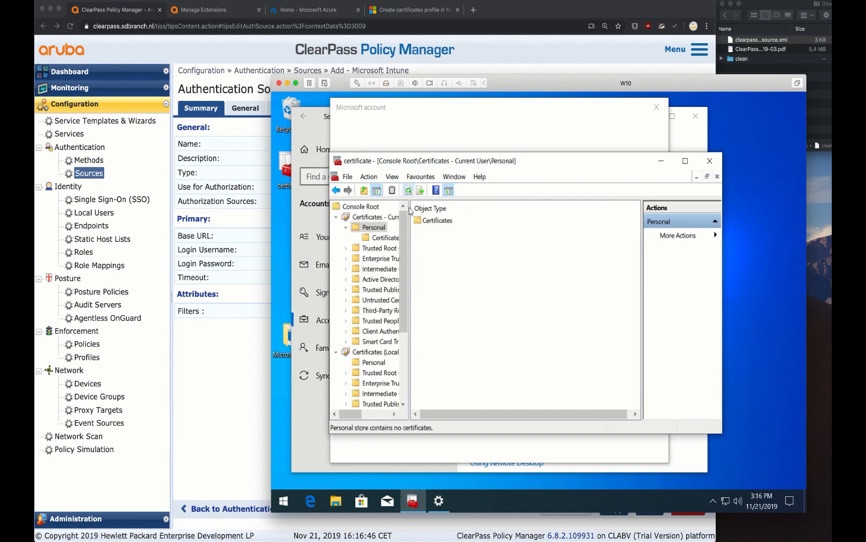
left_click(385, 237)
left_click(430, 221)
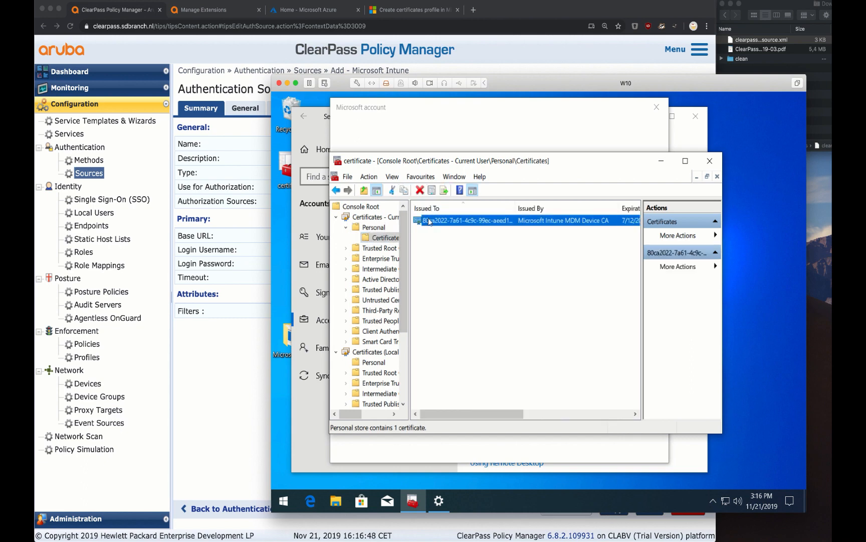
Inspect the Intune MDM Device CA certificate, close the console without saving, and acknowledge
left_click_drag(429, 163, 479, 178)
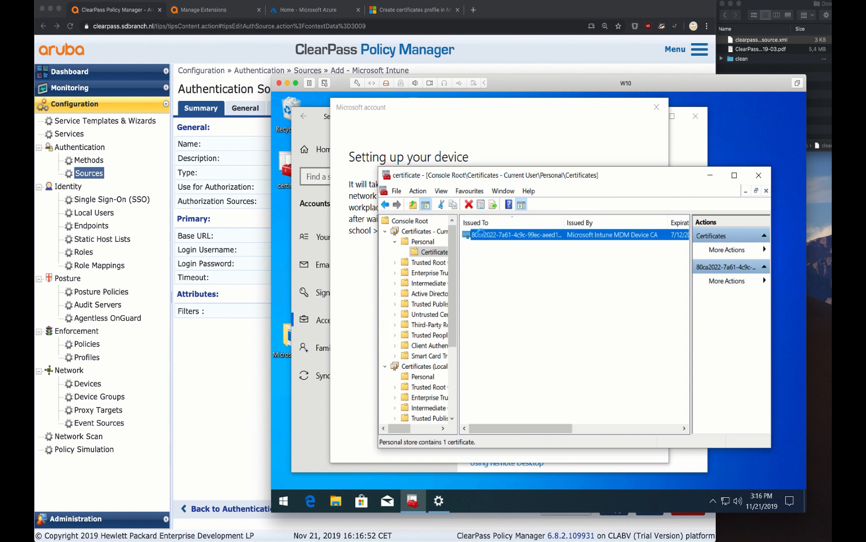
double_click(480, 234)
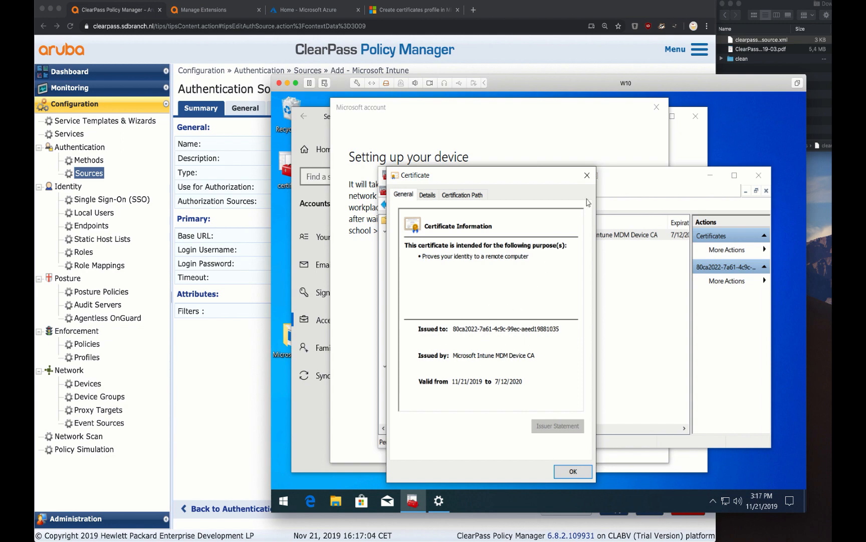
left_click(590, 178)
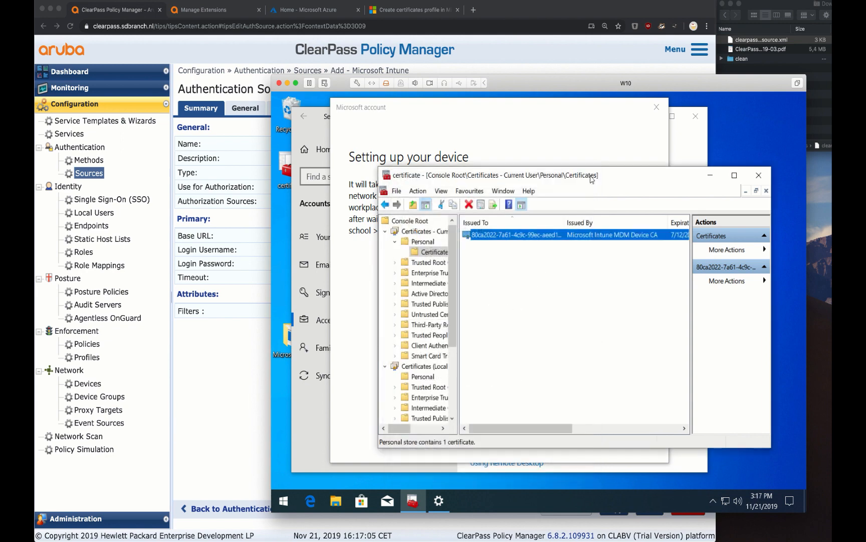
left_click(757, 173)
left_click(577, 342)
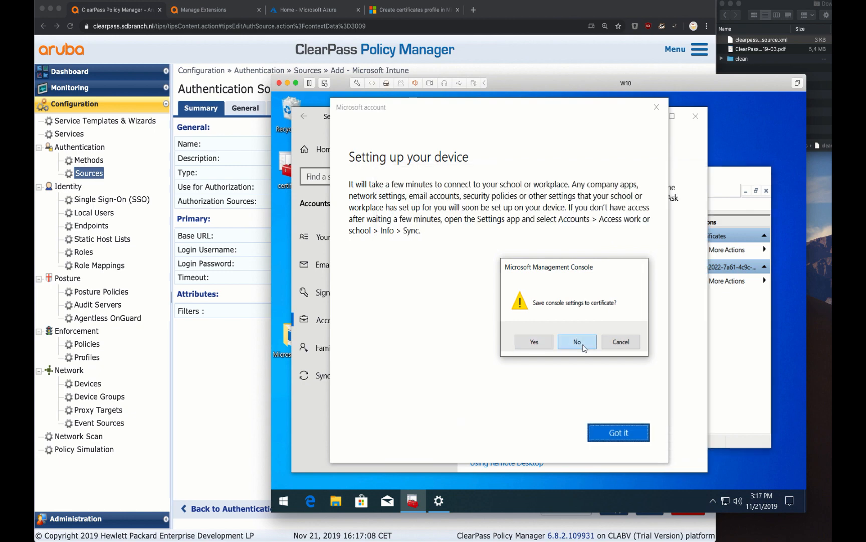
left_click(610, 431)
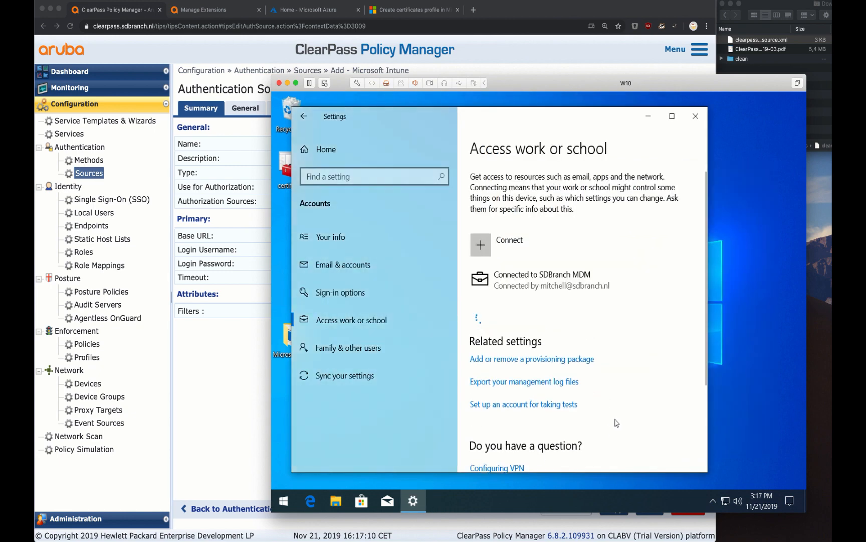
View the 'Connected to SDBranch MDM' entry, then show the Intune certificates documentation page
left_click(576, 301)
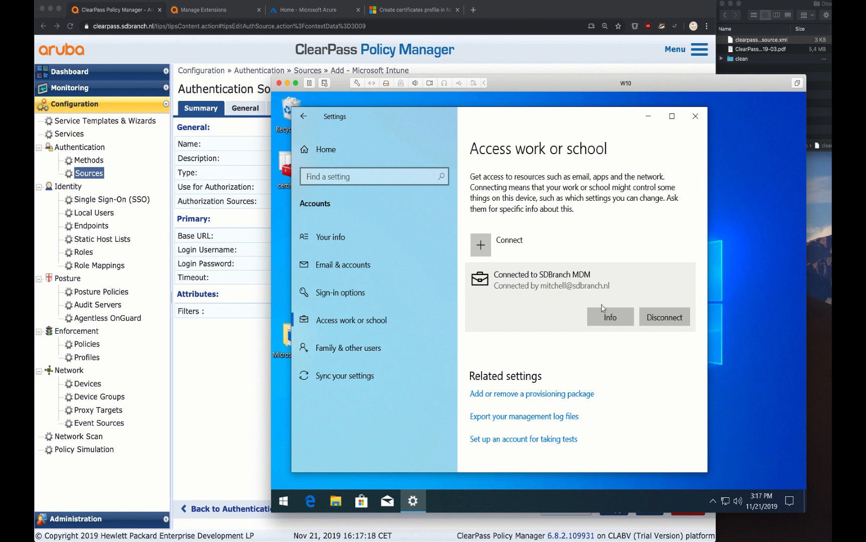
left_click(431, 18)
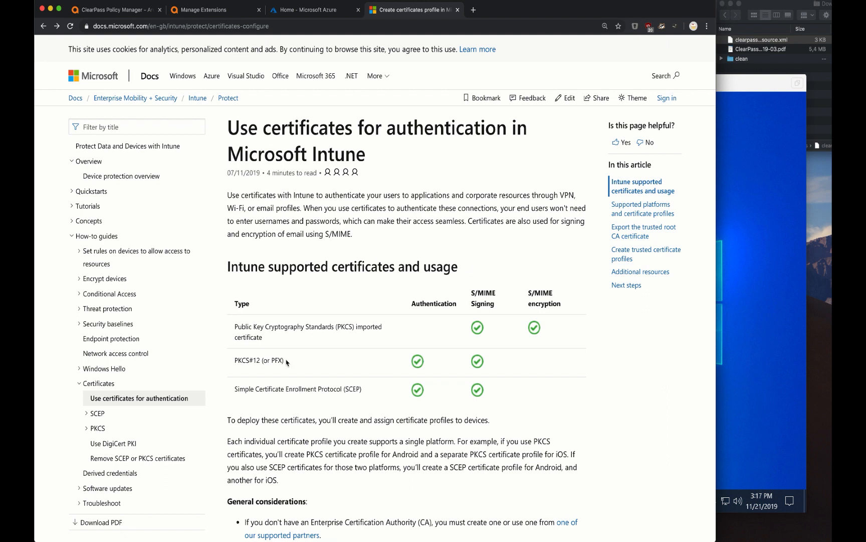
Read through the certificate profiles article and follow the 'Use third-party certification authority' link
left_click_drag(285, 365, 359, 414)
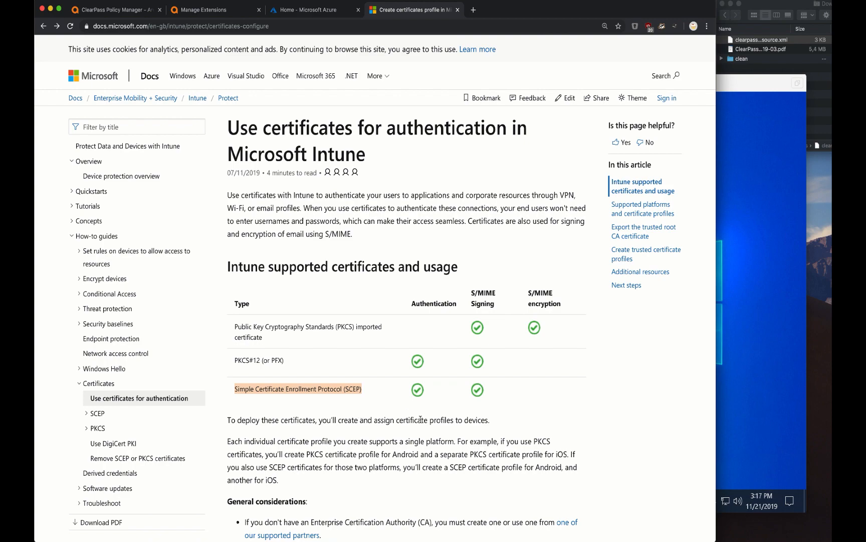
scroll(420, 419, "down", 10)
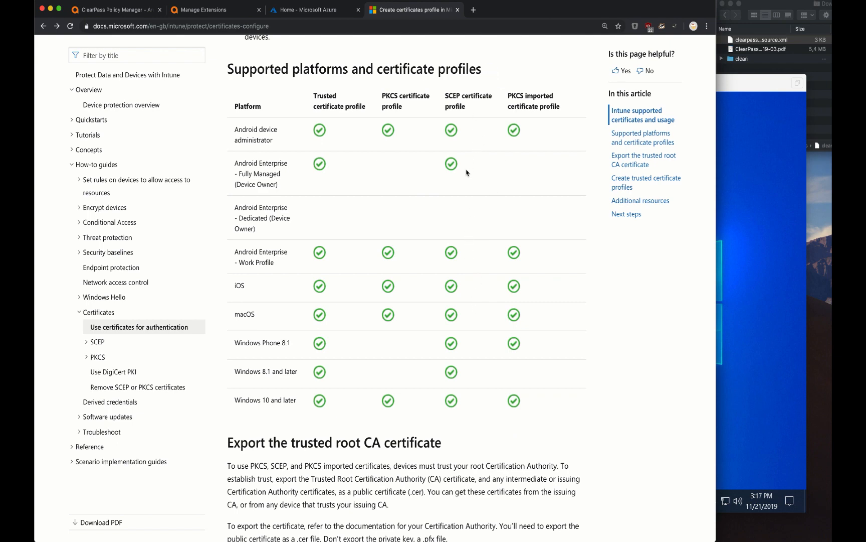
scroll(468, 231, "down", 15)
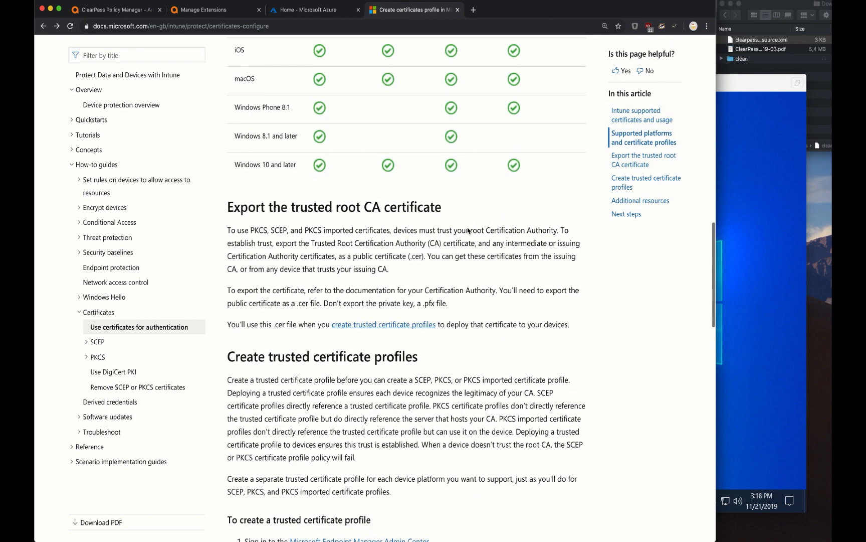
scroll(468, 231, "down", 10)
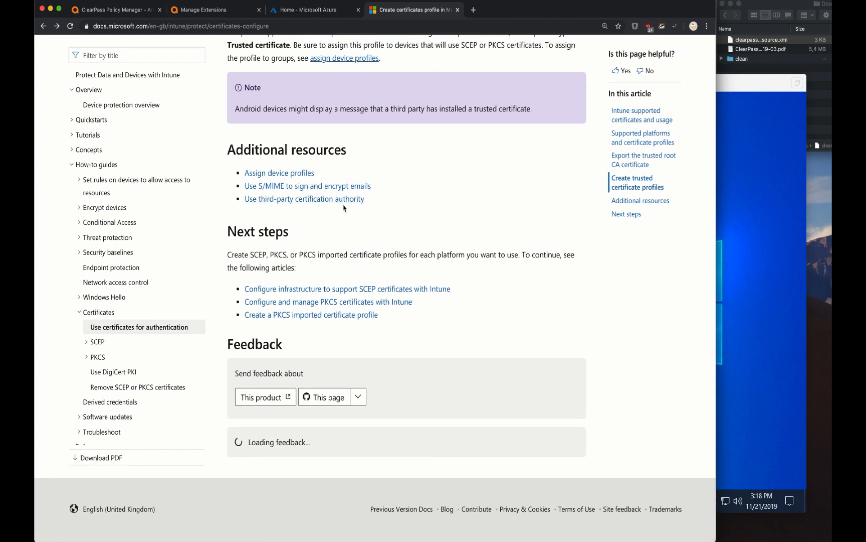
left_click(311, 200)
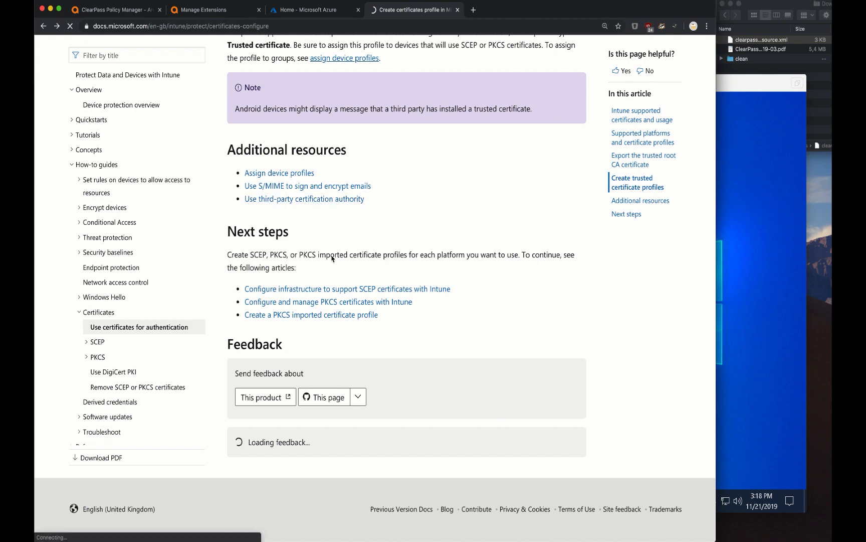
Open the SCEPman partner link in a new tab and switch to its Azure Marketplace listing
scroll(362, 339, "down", 10)
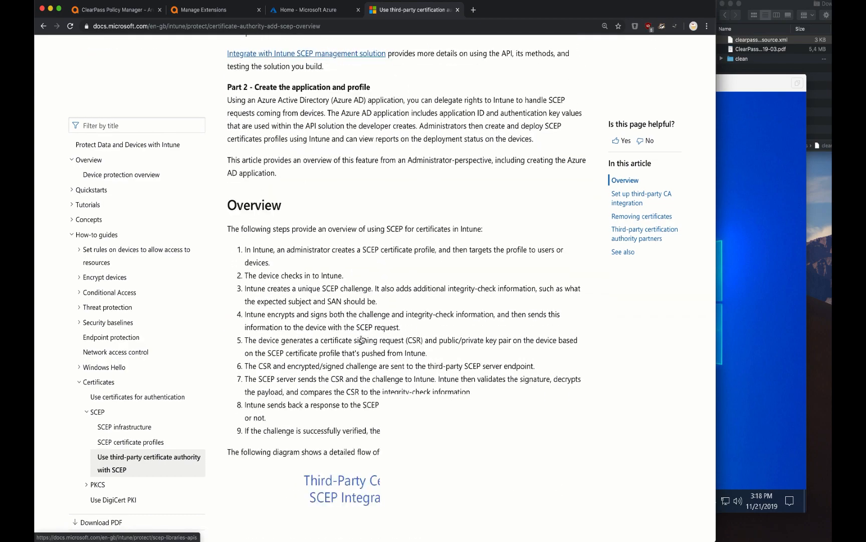
scroll(362, 339, "up", 5)
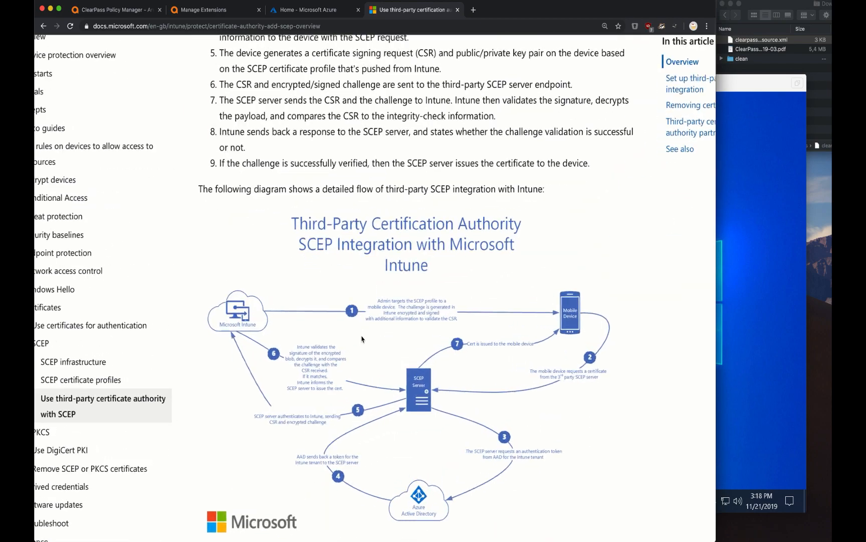
scroll(430, 348, "right", 3)
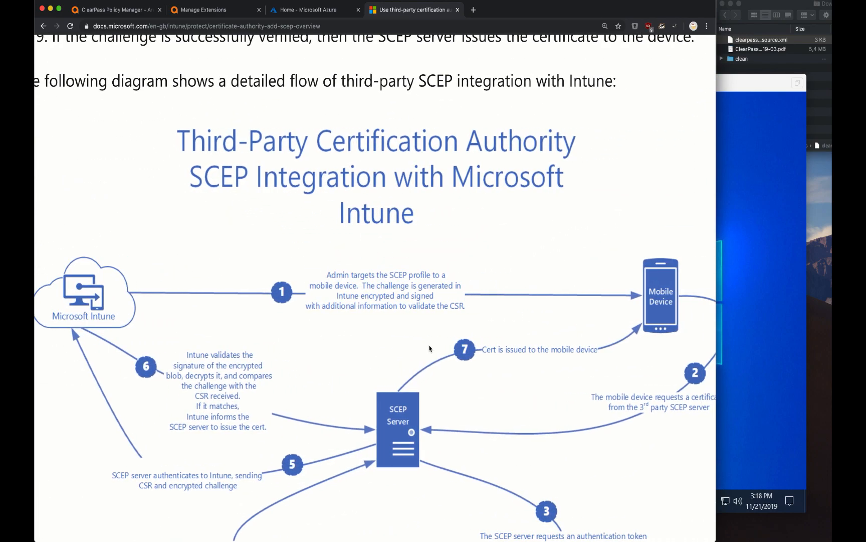
scroll(551, 331, "right", 3)
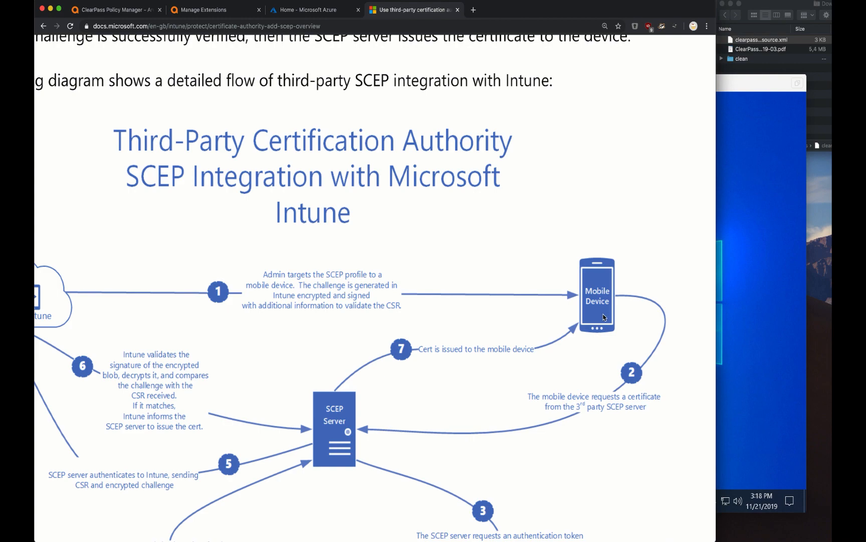
scroll(604, 317, "down", 5)
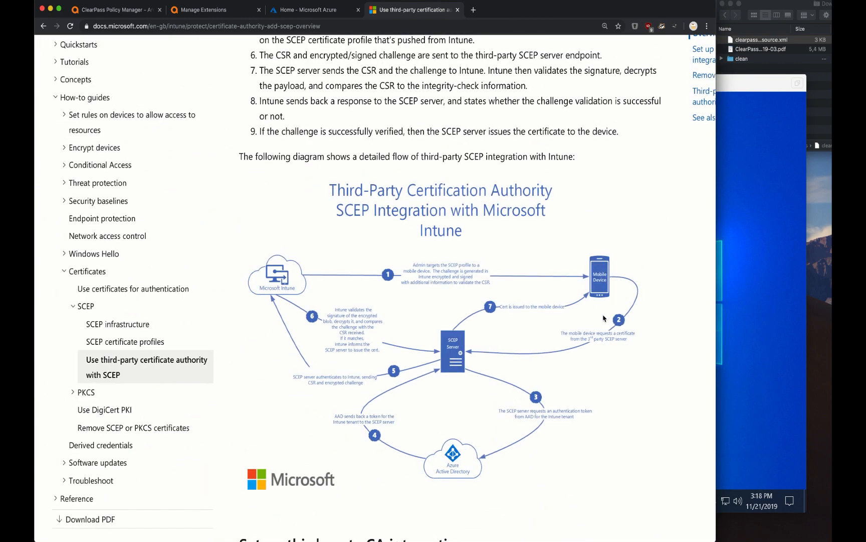
scroll(604, 318, "down", 5)
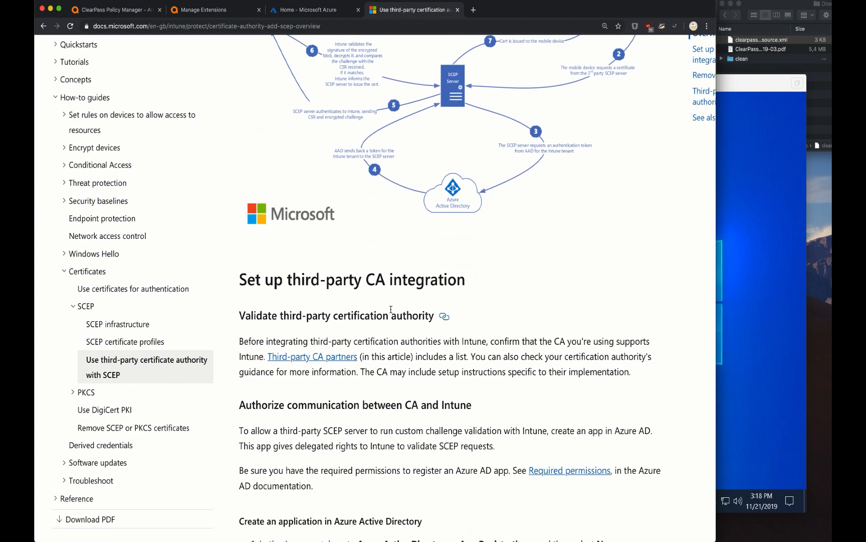
scroll(391, 309, "down", 3)
scroll(391, 309, "down", 10)
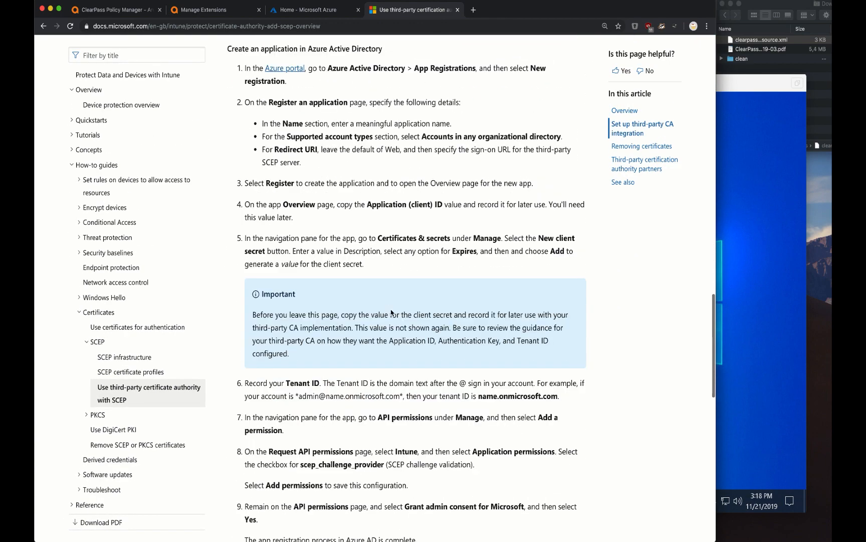
scroll(392, 312, "down", 10)
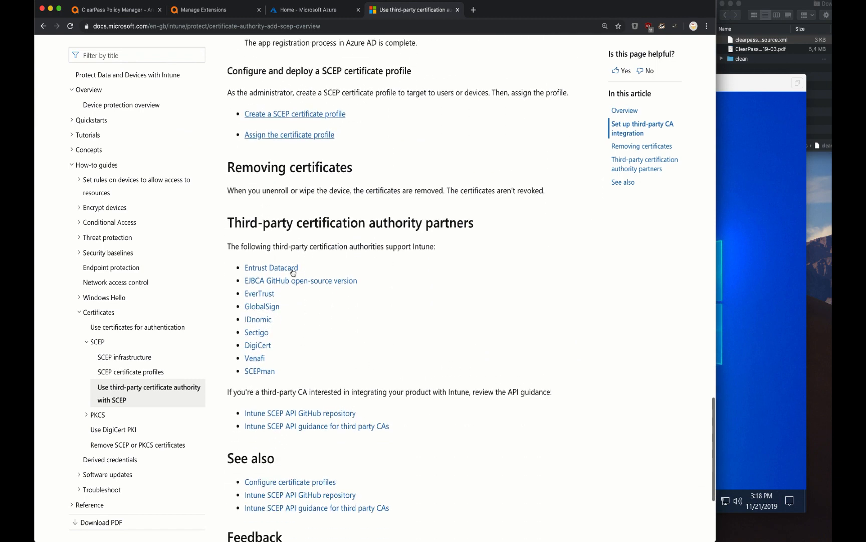
right_click(270, 371)
left_click(279, 374)
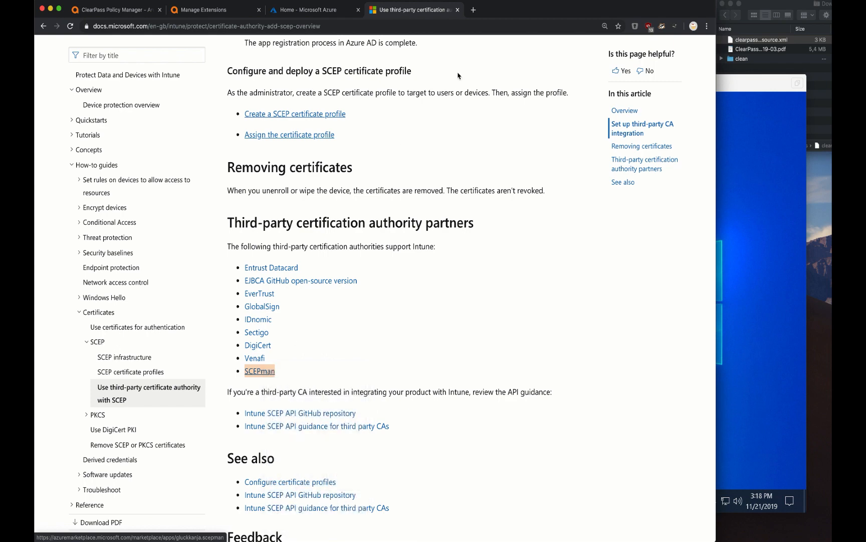
left_click(492, 18)
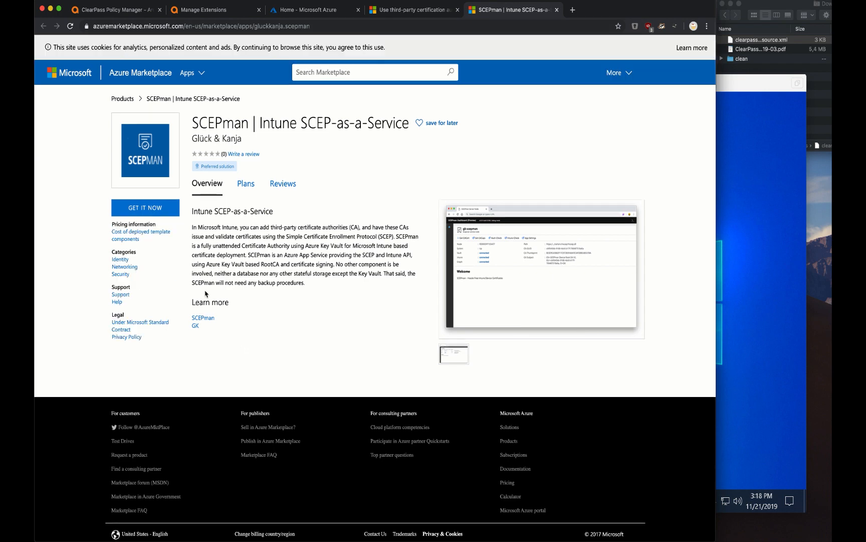
Browse the scepman.com product site, then return to the 'Home - Microsoft Azure' tab
left_click(204, 317)
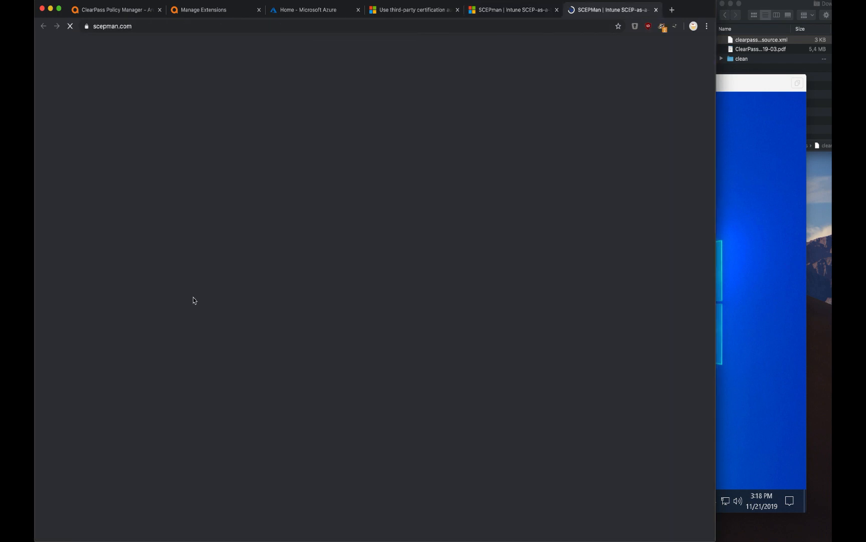
scroll(329, 399, "down", 12)
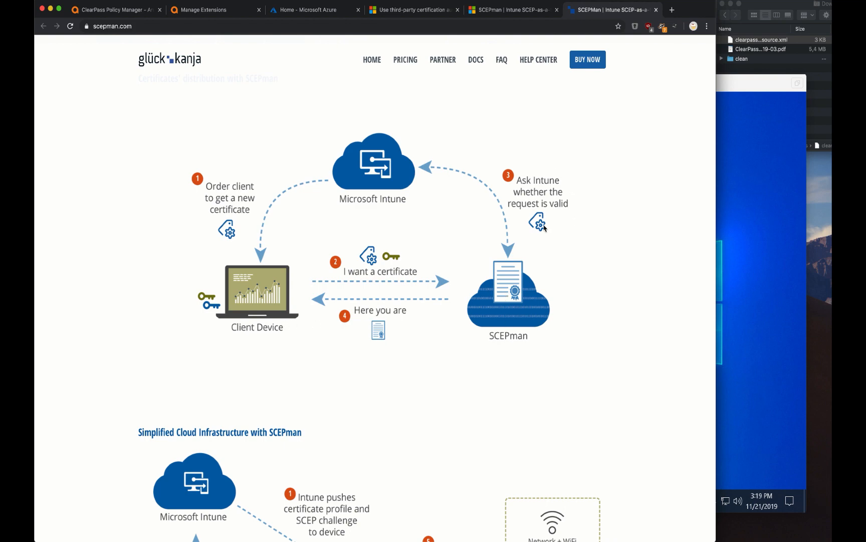
scroll(544, 227, "down", 5)
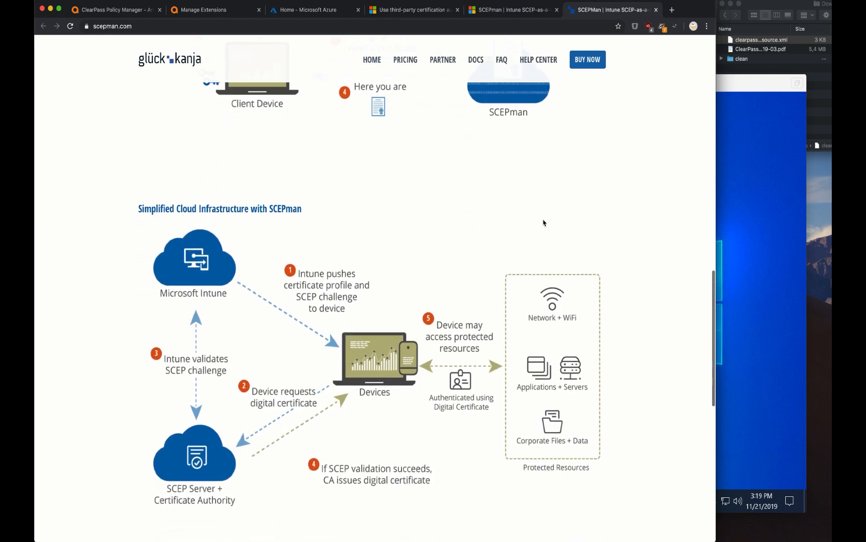
scroll(545, 223, "up", 7)
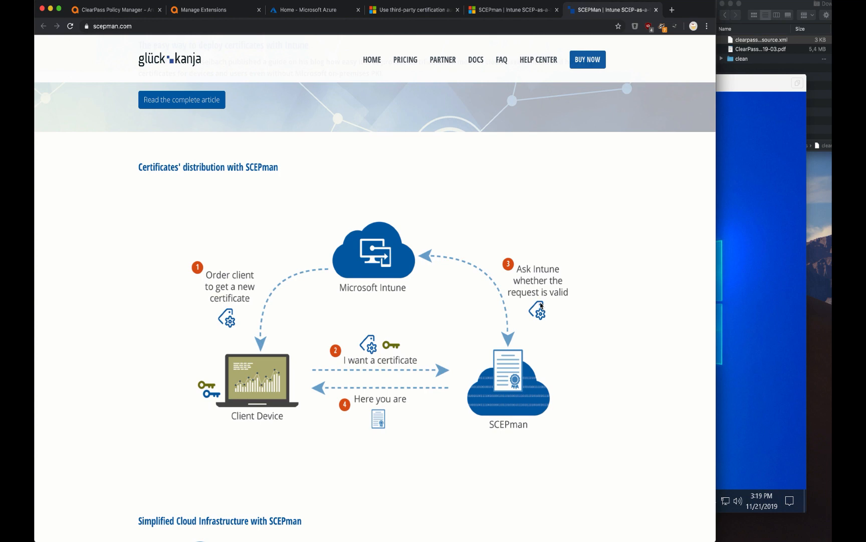
left_click(344, 13)
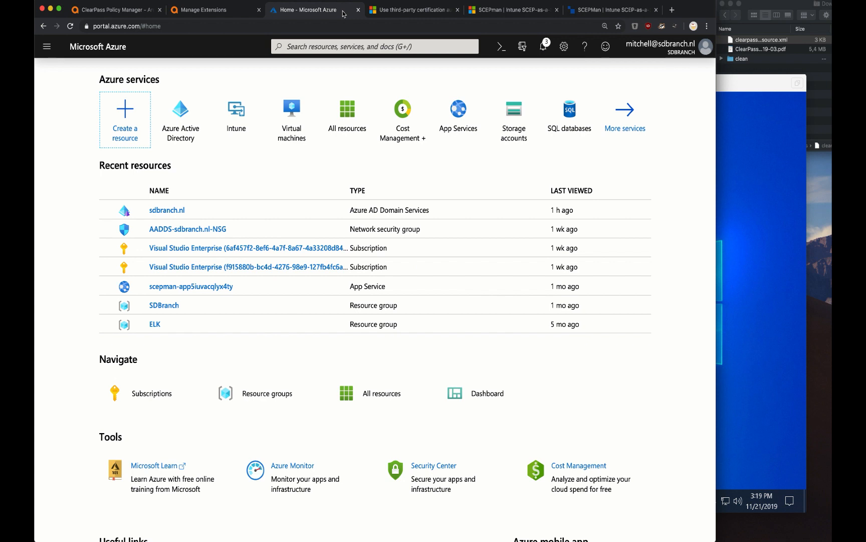
Open Intune > Device configuration > Profiles and select the 'W10 - ScepCert - User' profile
left_click(239, 123)
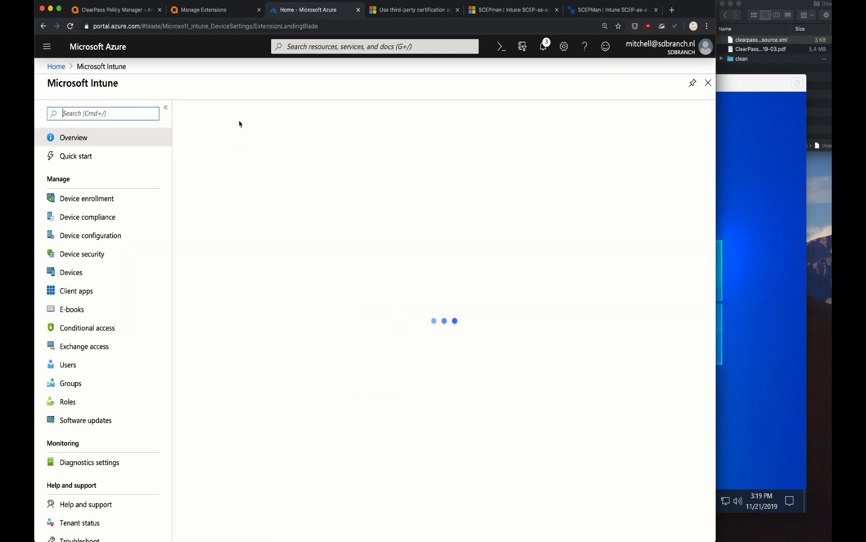
left_click(104, 238)
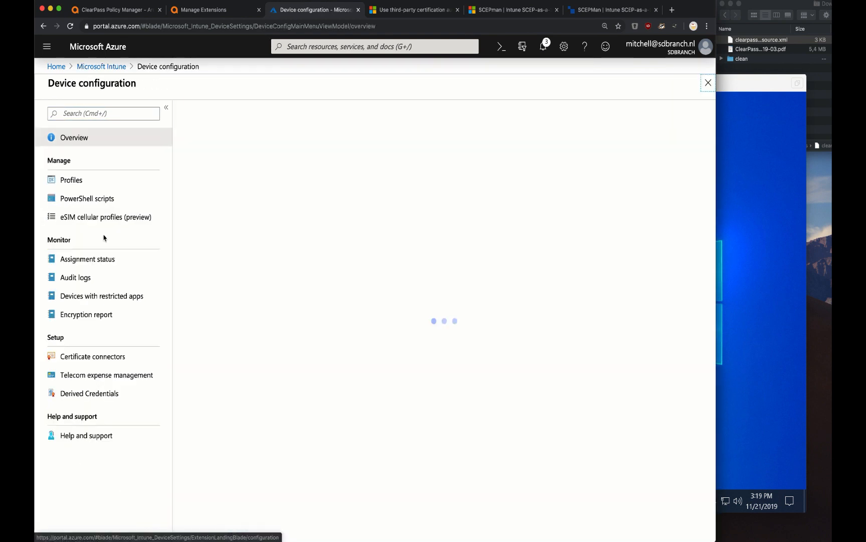
left_click(87, 180)
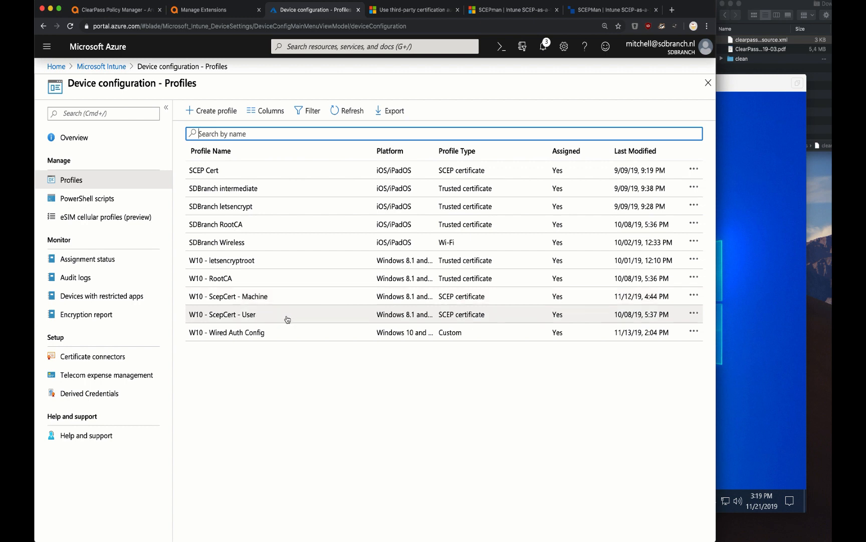
left_click(445, 314)
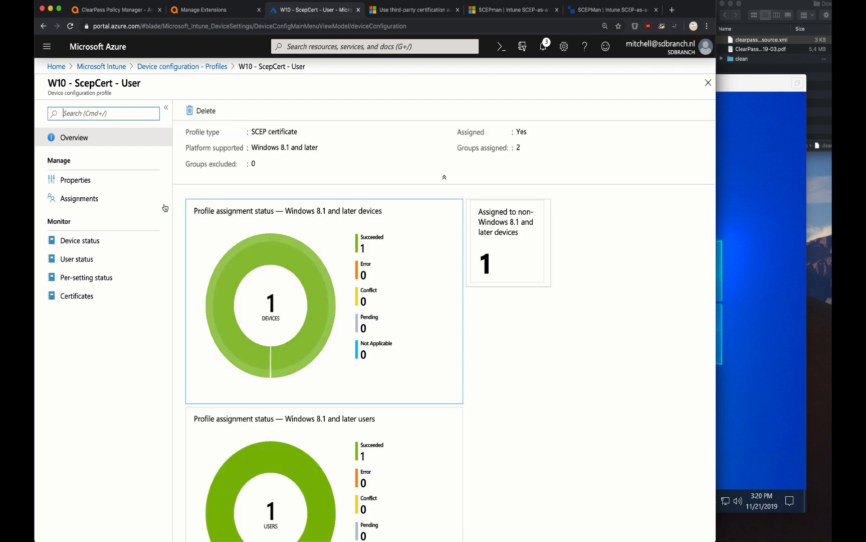
Review the SCEP certificate settings under the User profile's Properties
left_click(104, 180)
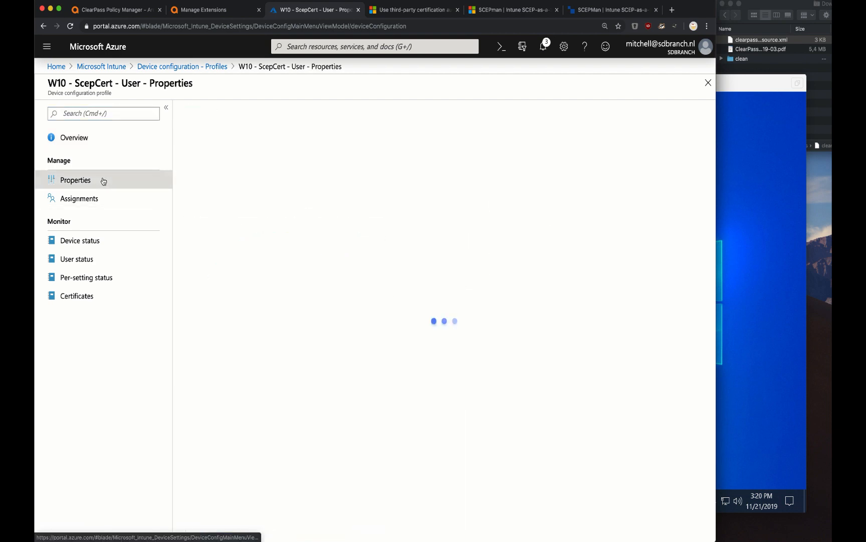
left_click(218, 294)
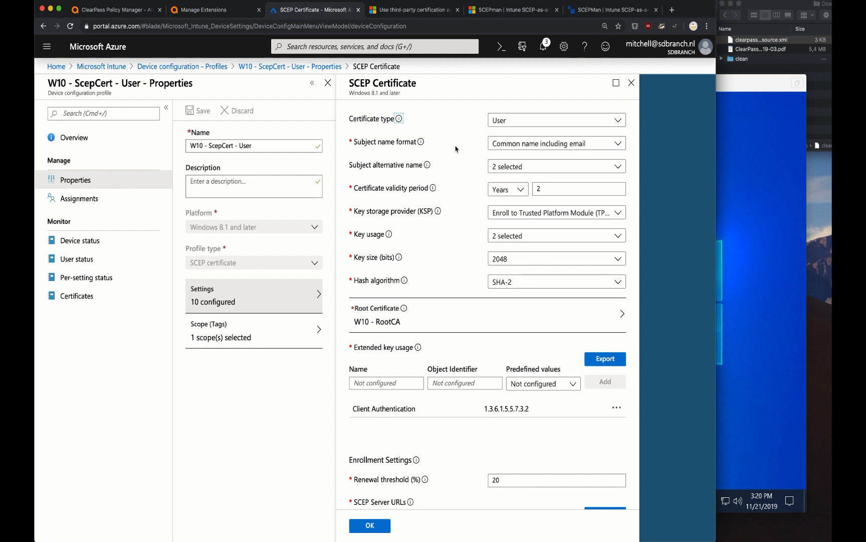
scroll(448, 356, "down", 3)
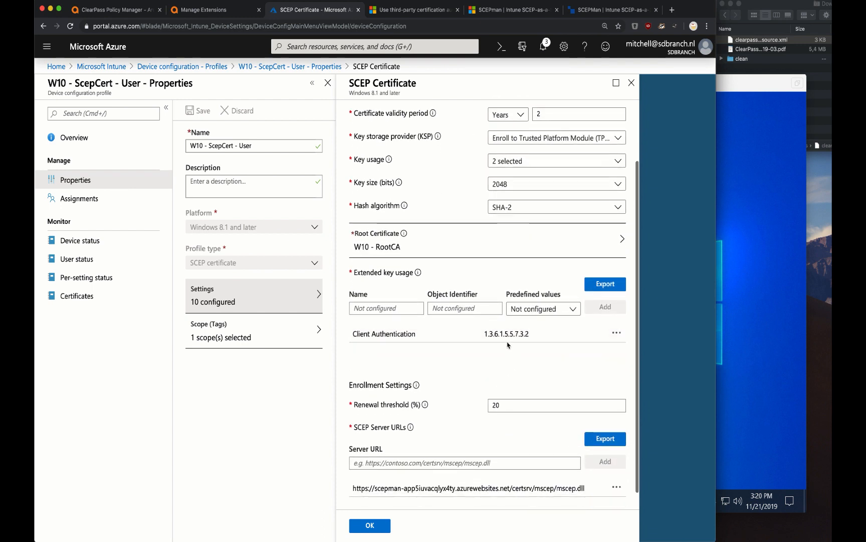
scroll(458, 399, "down", 1)
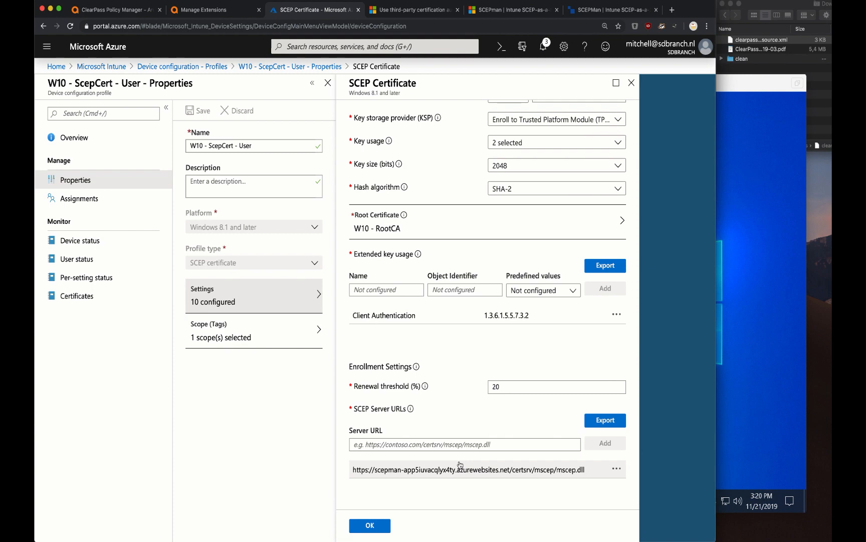
scroll(460, 464, "up", 3)
scroll(460, 464, "down", 3)
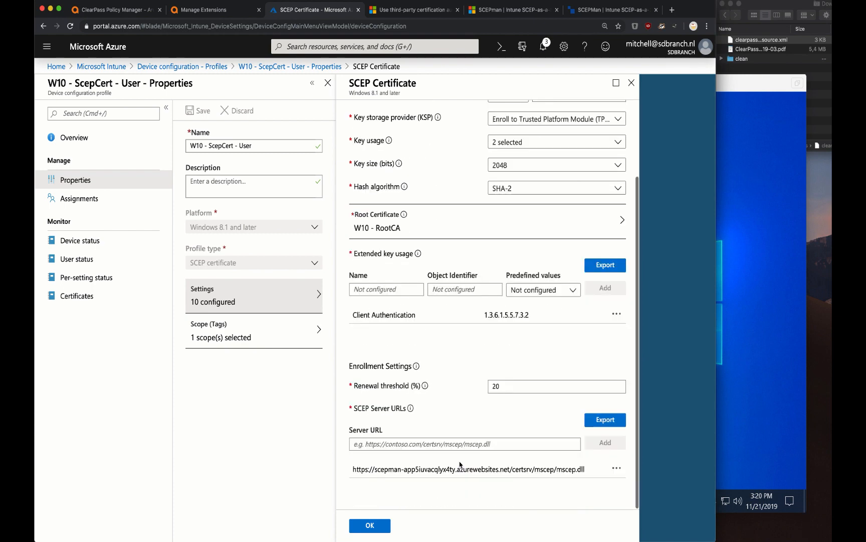
scroll(459, 463, "up", 3)
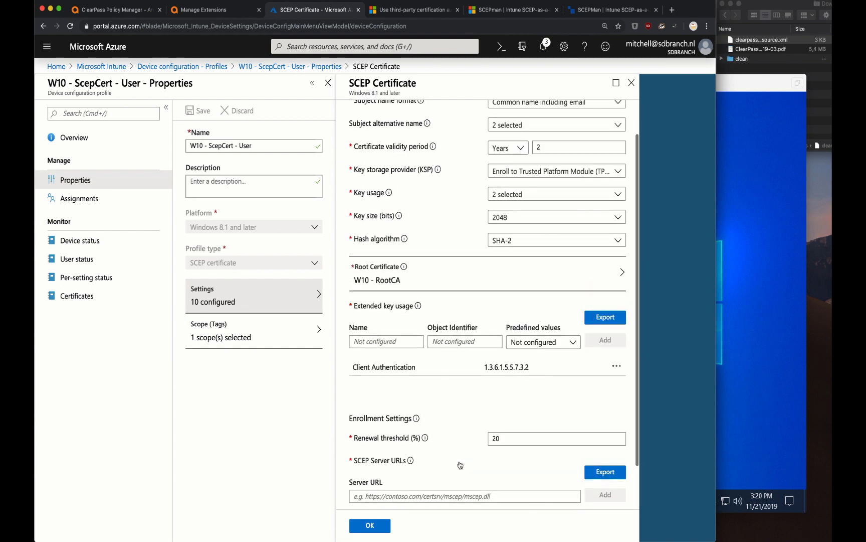
Review the 'W10 - ScepCert - Machine' profile's SCEP settings, then bring the W10 VM forward
left_click(225, 66)
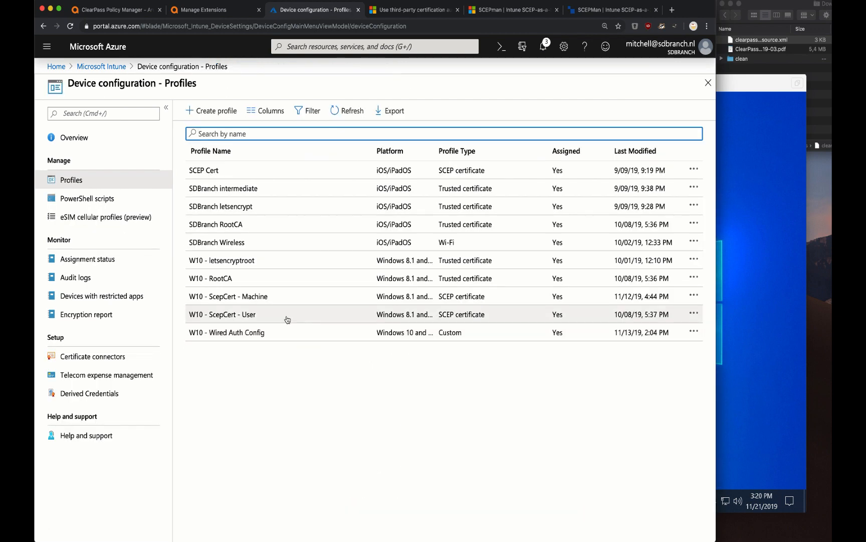
left_click(287, 303)
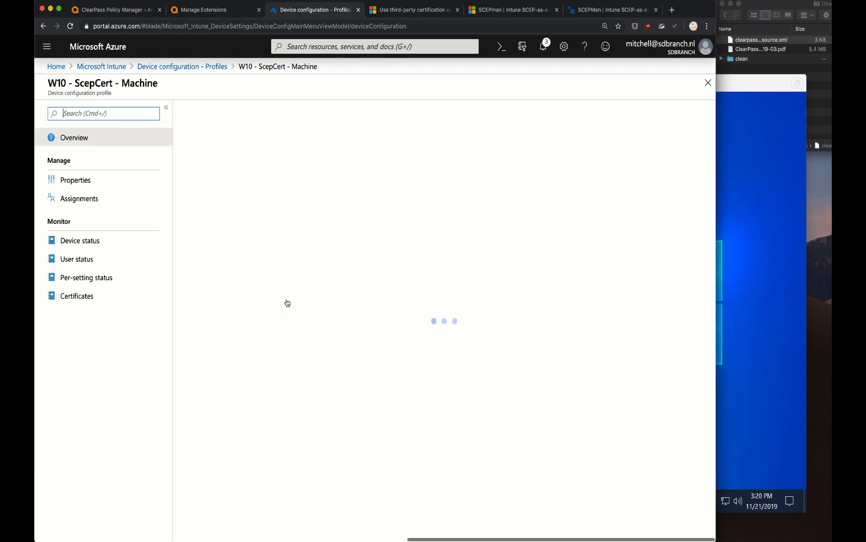
left_click(108, 181)
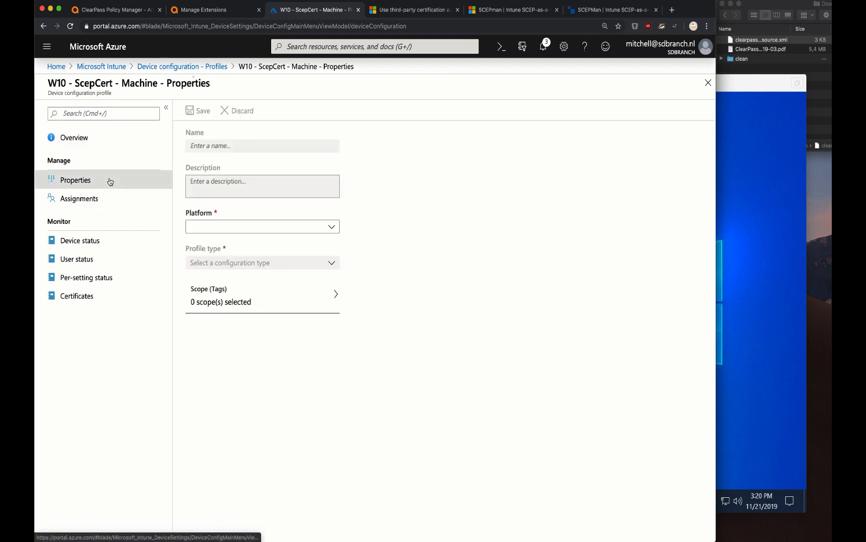
left_click(214, 312)
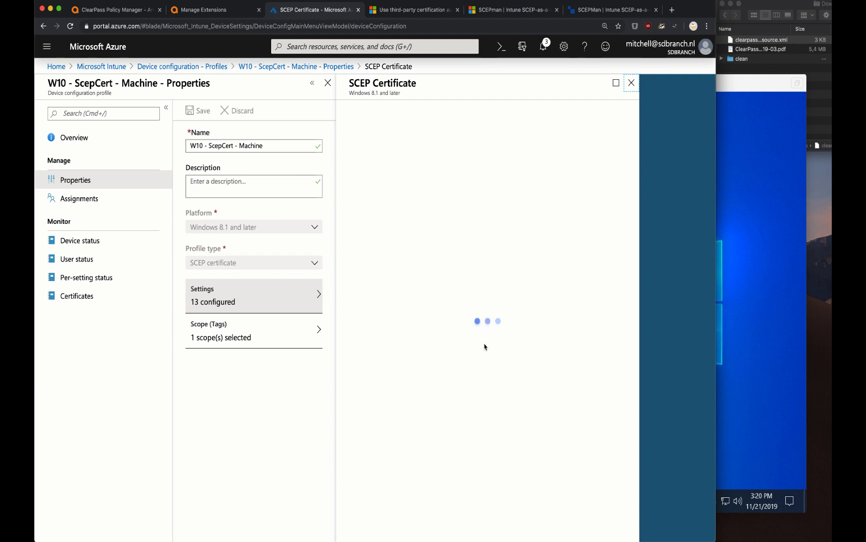
scroll(512, 176, "down", 2)
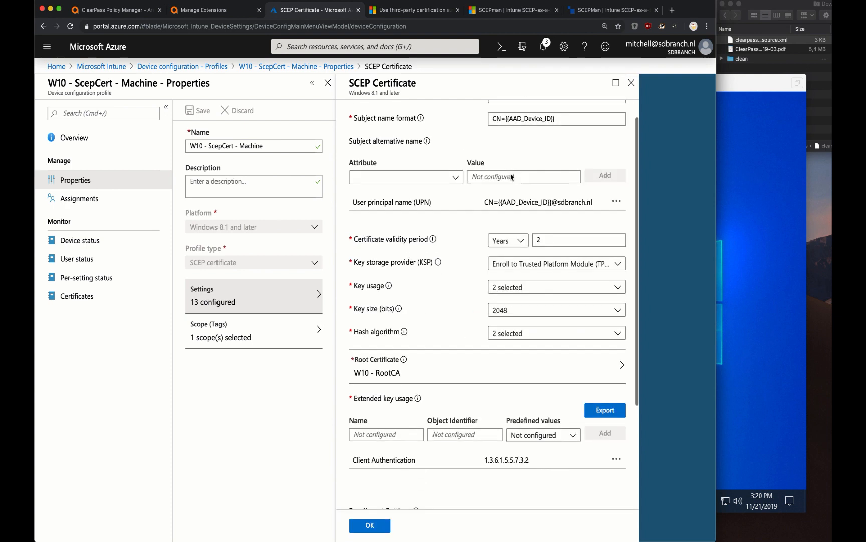
scroll(511, 176, "down", 3)
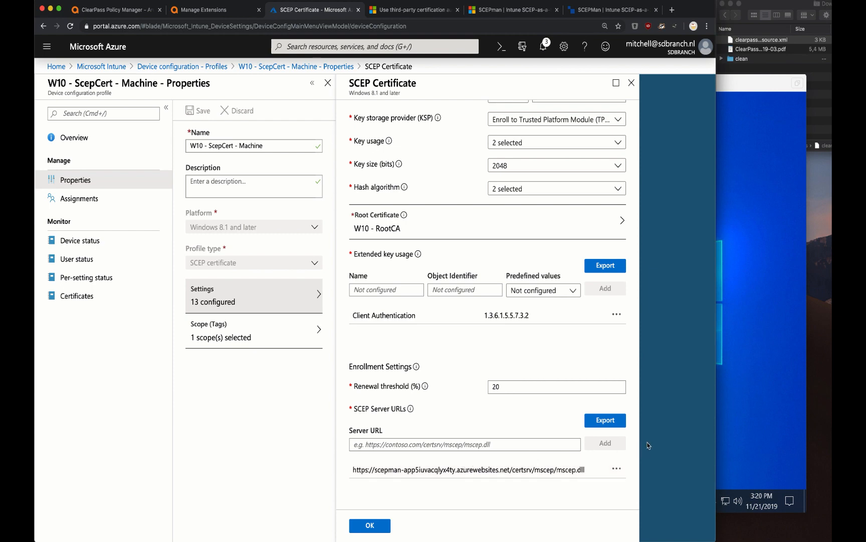
left_click(718, 426)
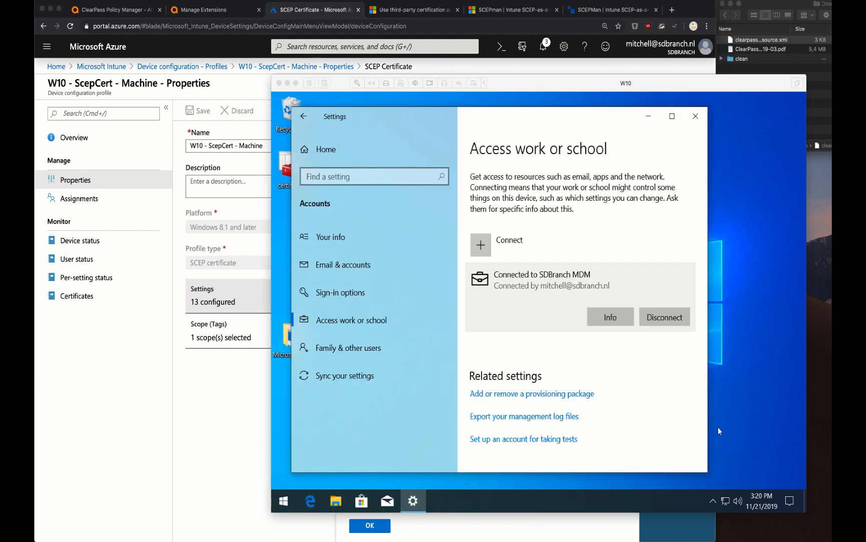
Sync the device via the SDBranch work connection's Info page and let Windows restart
left_click(616, 325)
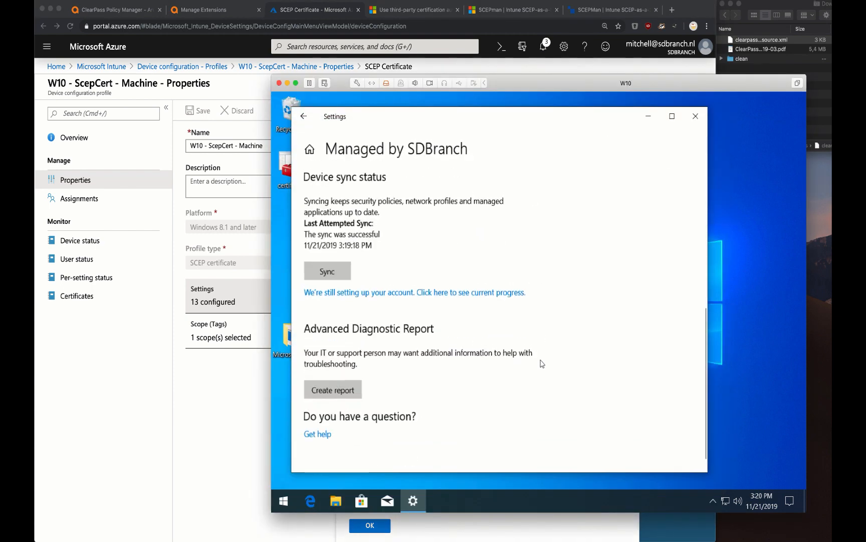
left_click(330, 264)
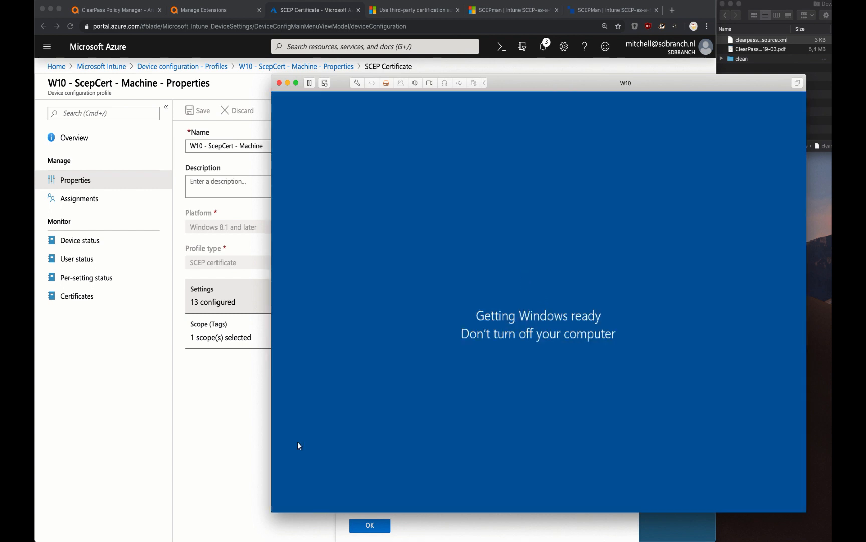
left_click(298, 441)
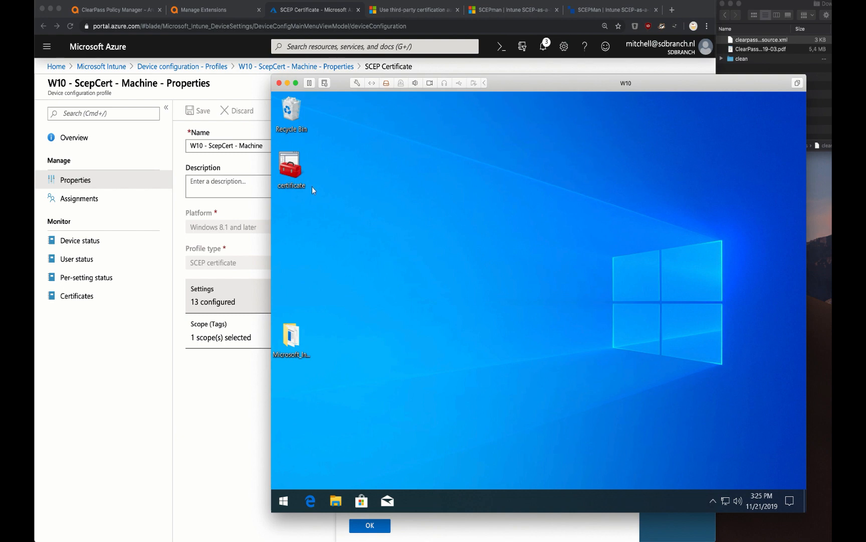
Check the Current User Personal certificate's details and certification path to SCEPman-Device-Root-CA-V1
left_click(301, 175)
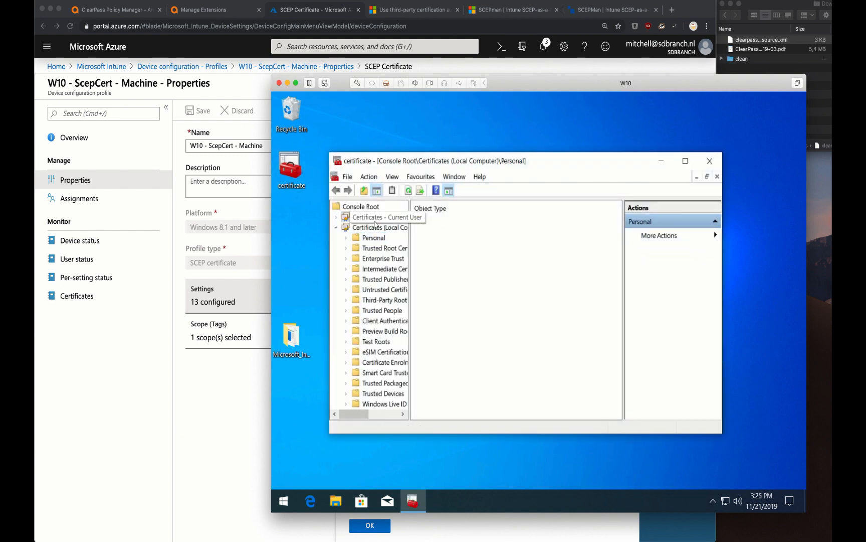
double_click(374, 219)
double_click(375, 227)
left_click(377, 238)
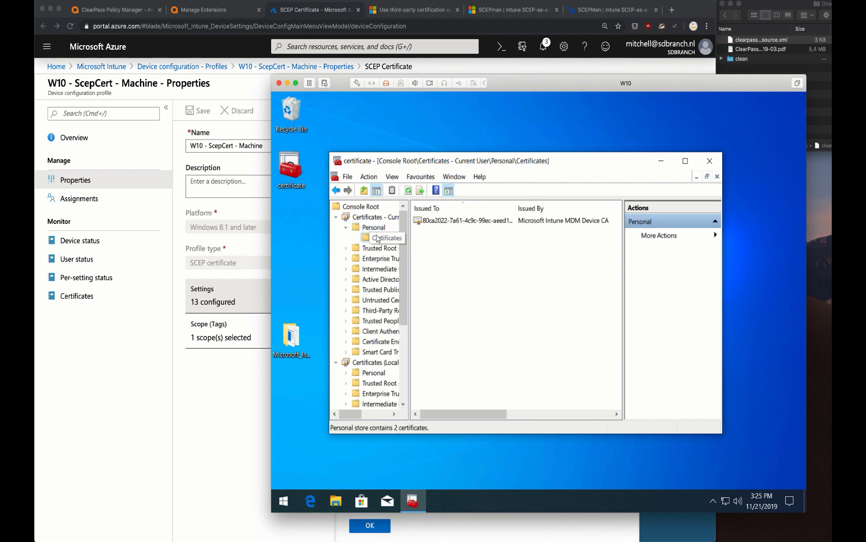
double_click(495, 160)
left_click(525, 159)
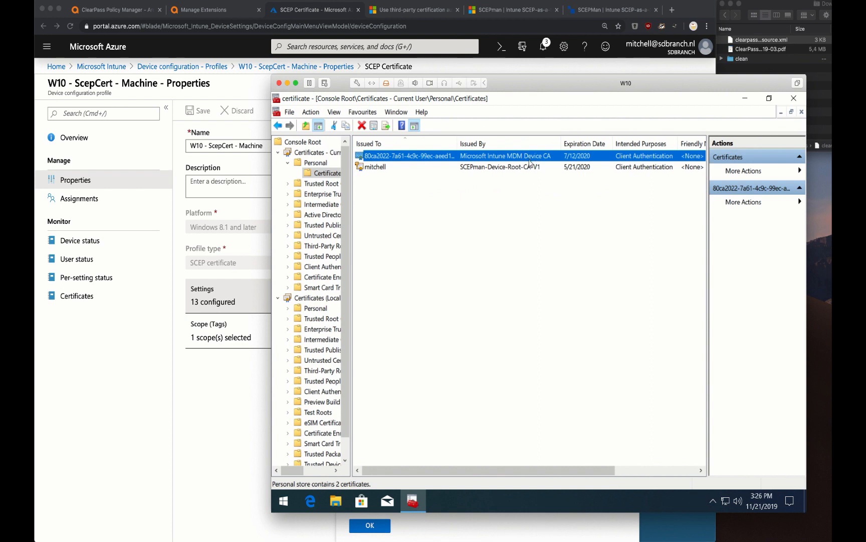
double_click(528, 167)
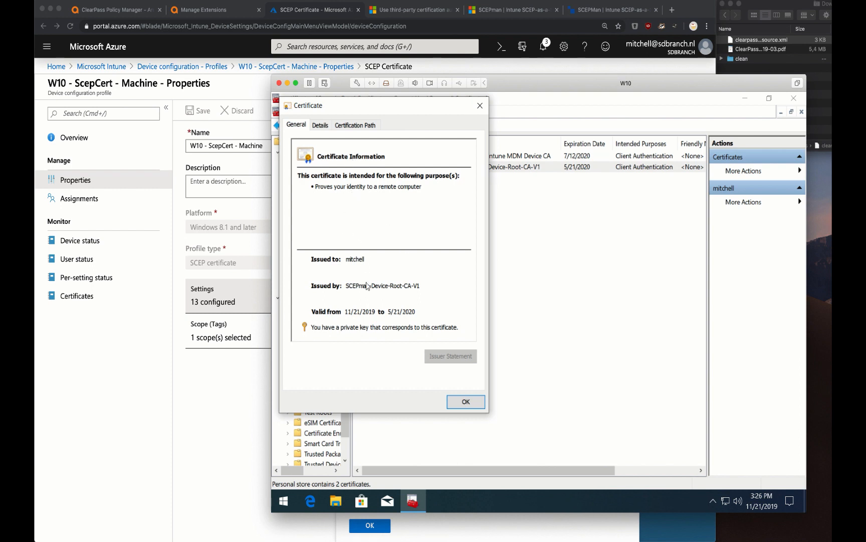
left_click(320, 125)
left_click(347, 127)
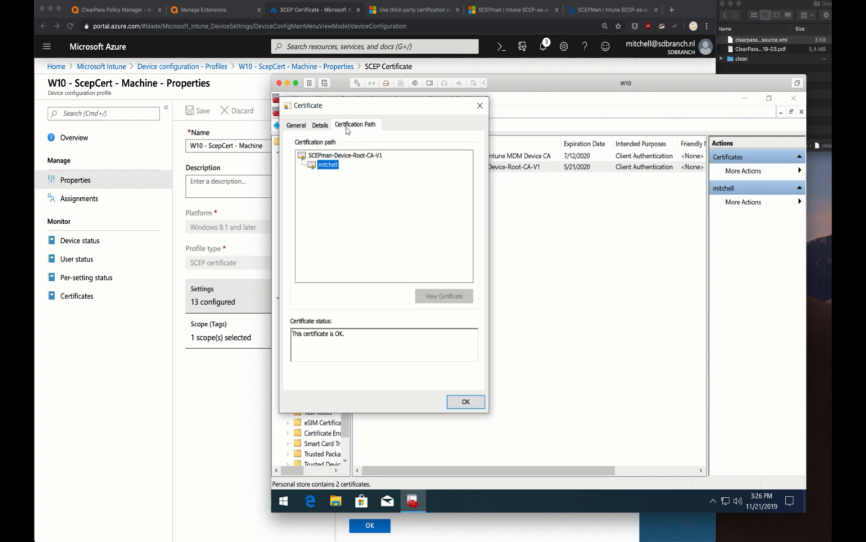
left_click(297, 125)
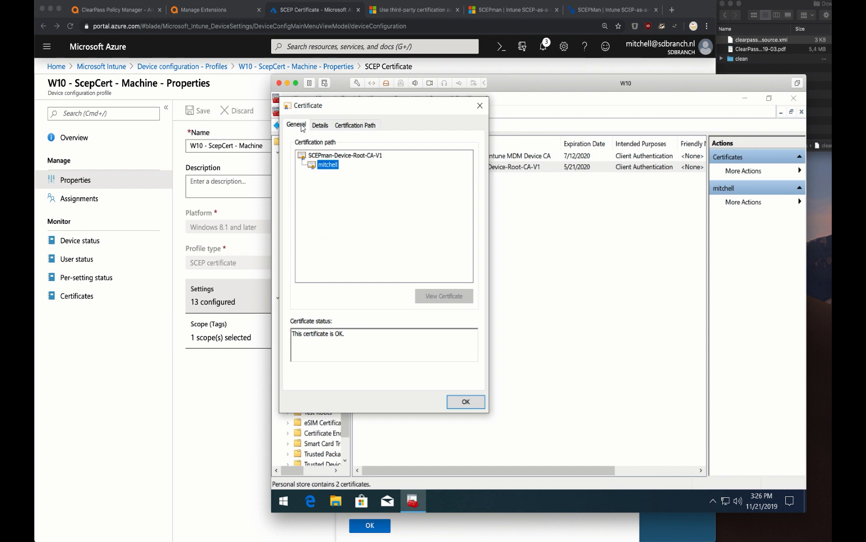
left_click(481, 106)
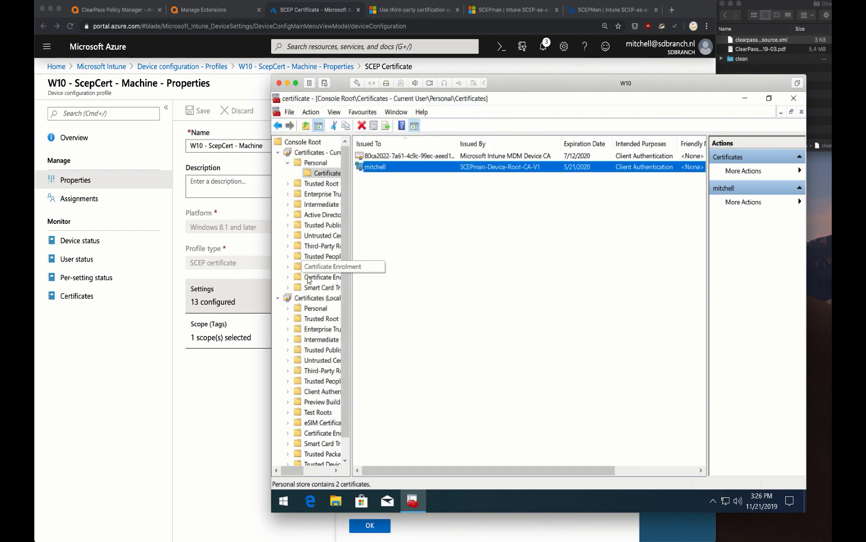
Confirm the Local Computer Personal certificate chains to SCEPman-Device-Root-CA-V1, then minimise the console
double_click(316, 307)
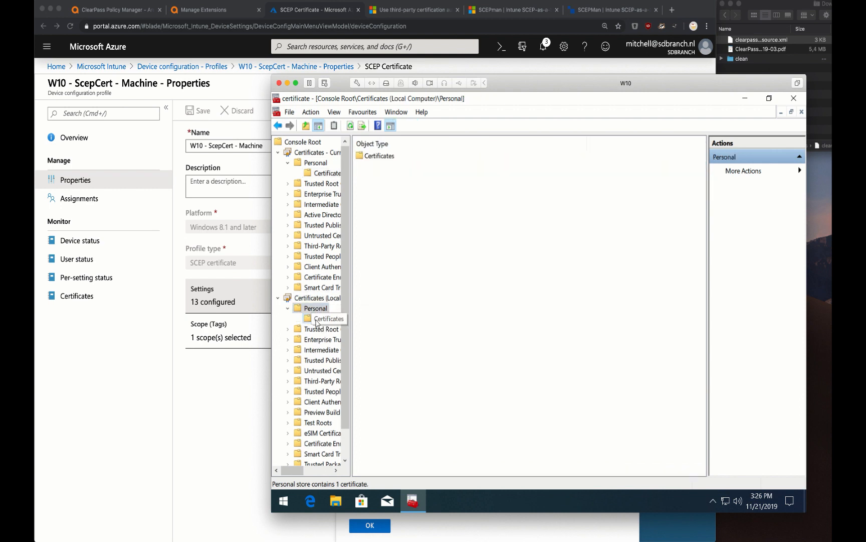
left_click(316, 322)
double_click(399, 156)
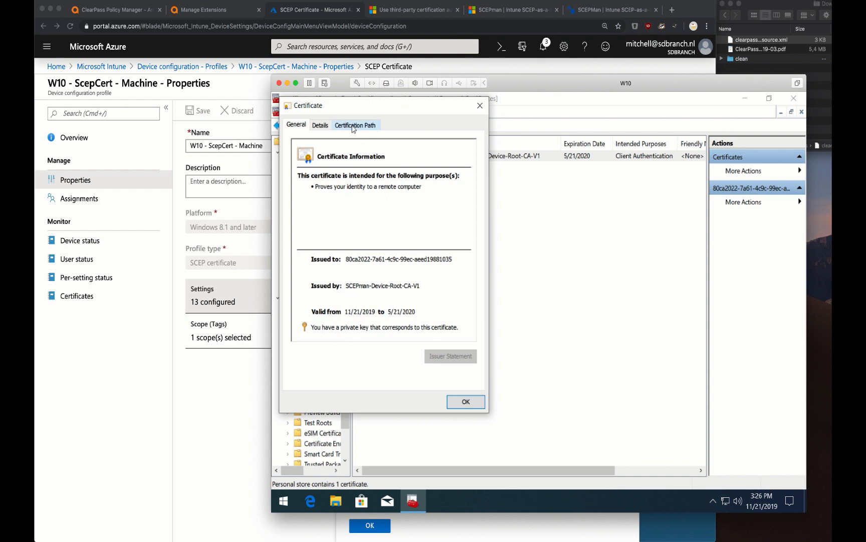
left_click(353, 127)
left_click(353, 155)
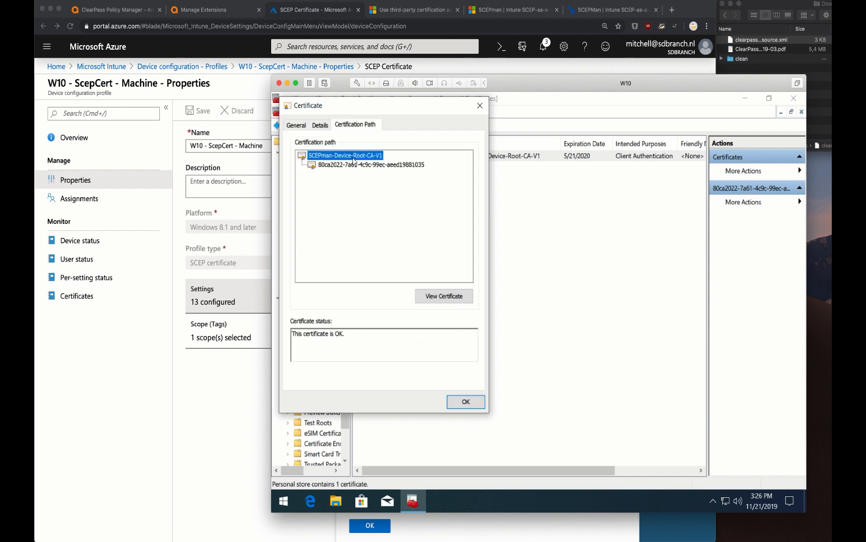
left_click(480, 106)
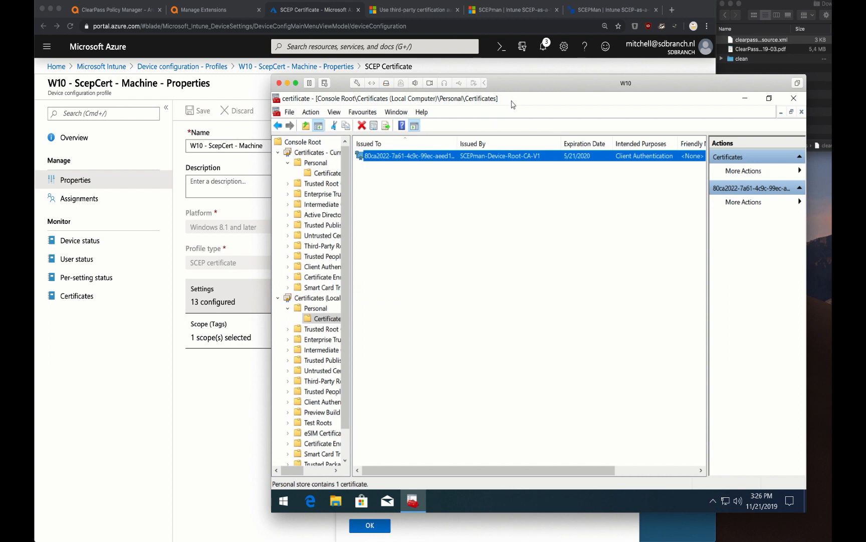
left_click(655, 312)
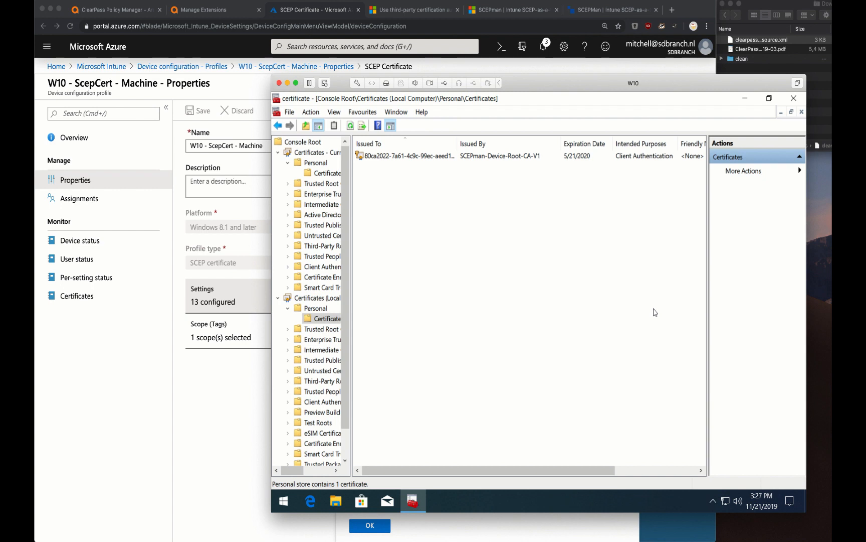
left_click(746, 98)
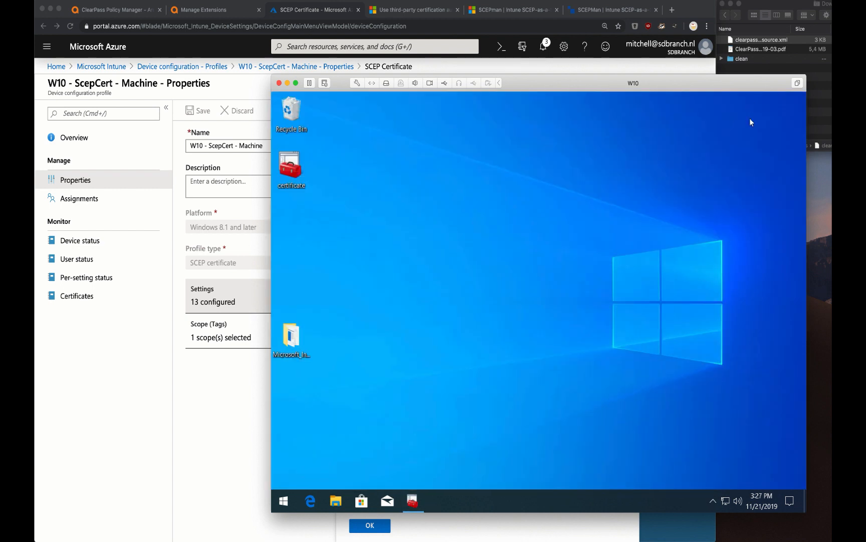
Open the Network and Sharing Centre from Windows network settings
left_click(726, 500)
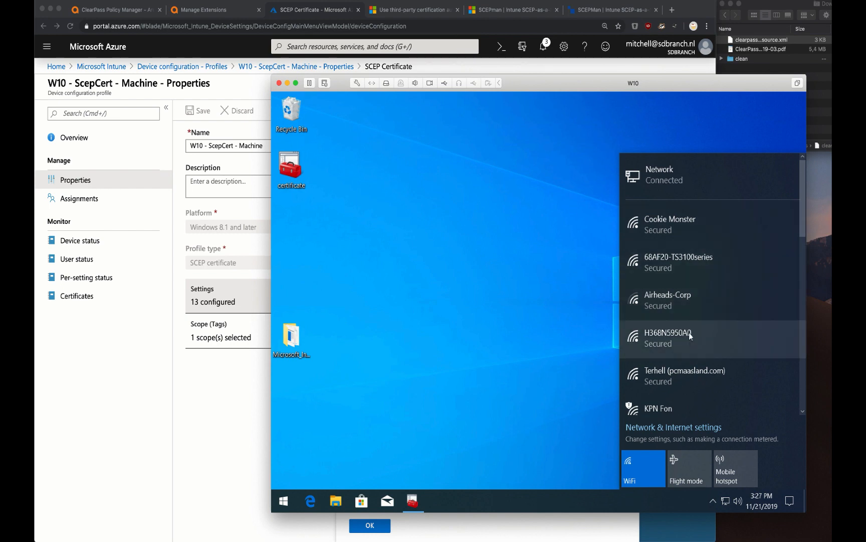
left_click(691, 430)
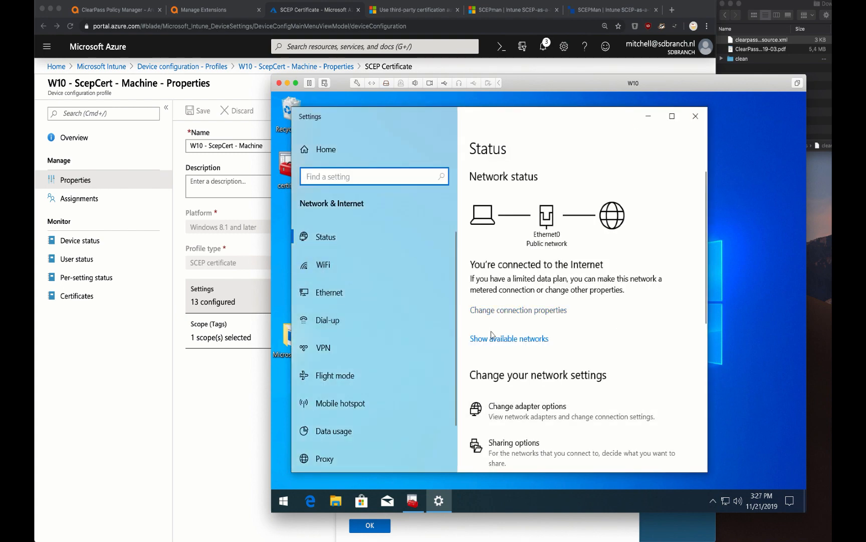
scroll(492, 336, "down", 8)
left_click(508, 231)
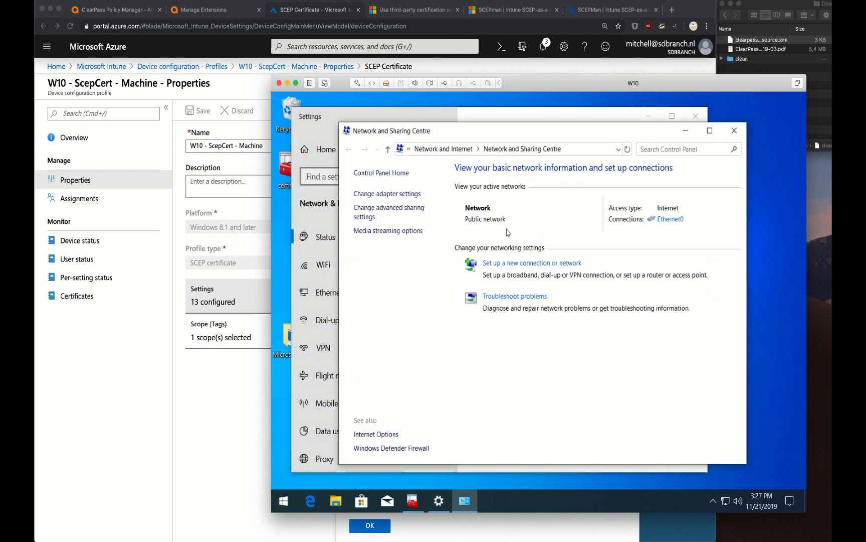
Manually add the Airheads-Corp wireless network with WPA2-Enterprise security
left_click(510, 265)
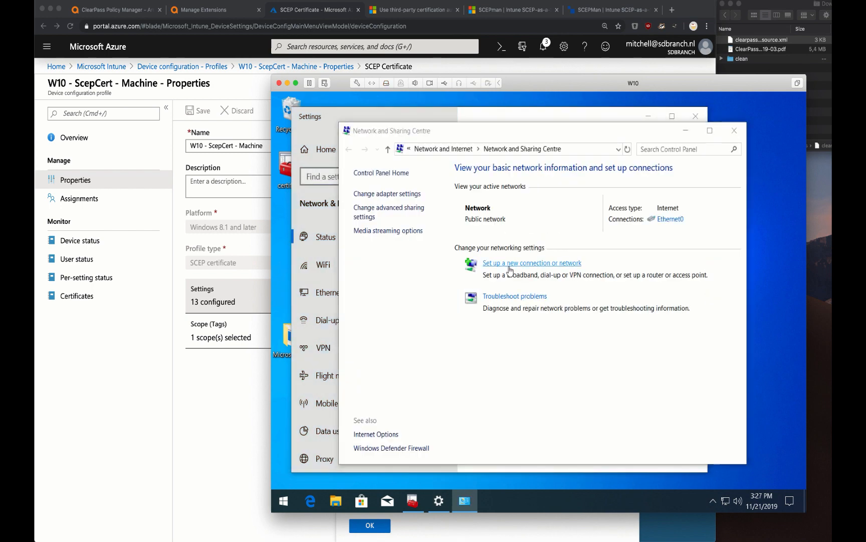
left_click(493, 311)
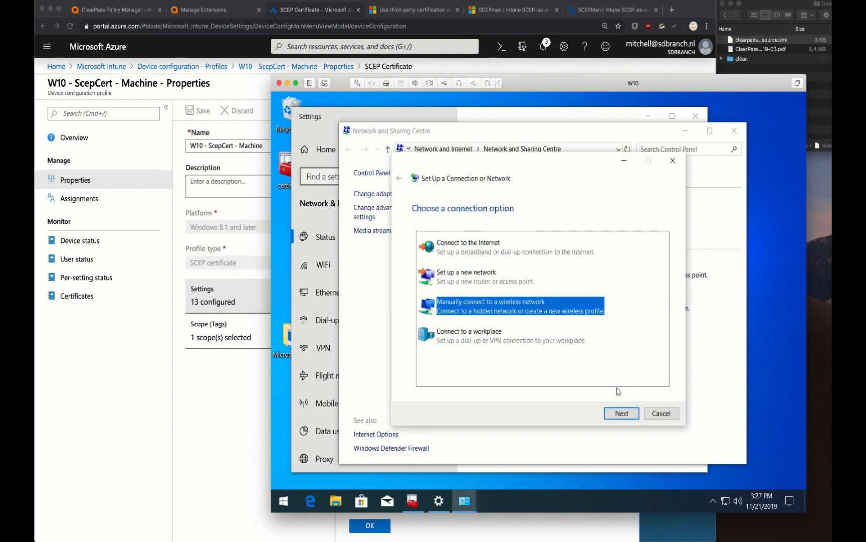
left_click(608, 410)
type("A")
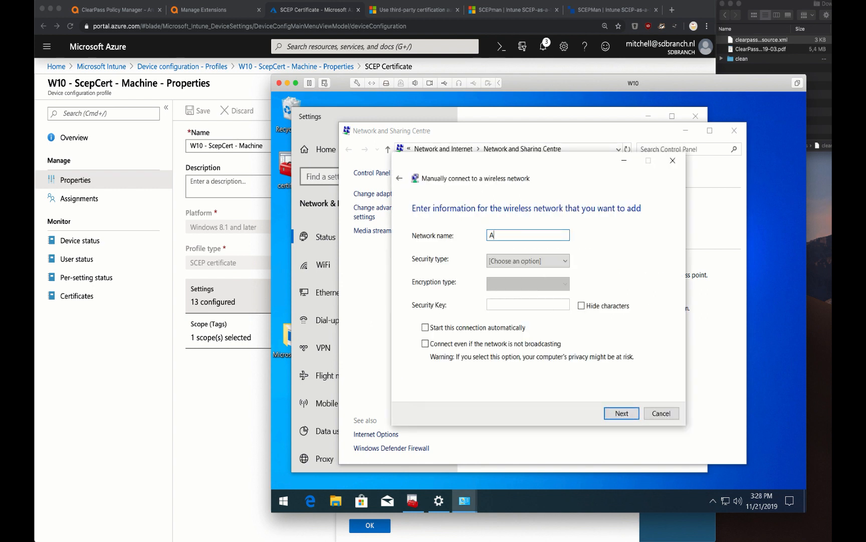
type("irheads-Corp")
key("Tab")
key("Down")
key("Down")
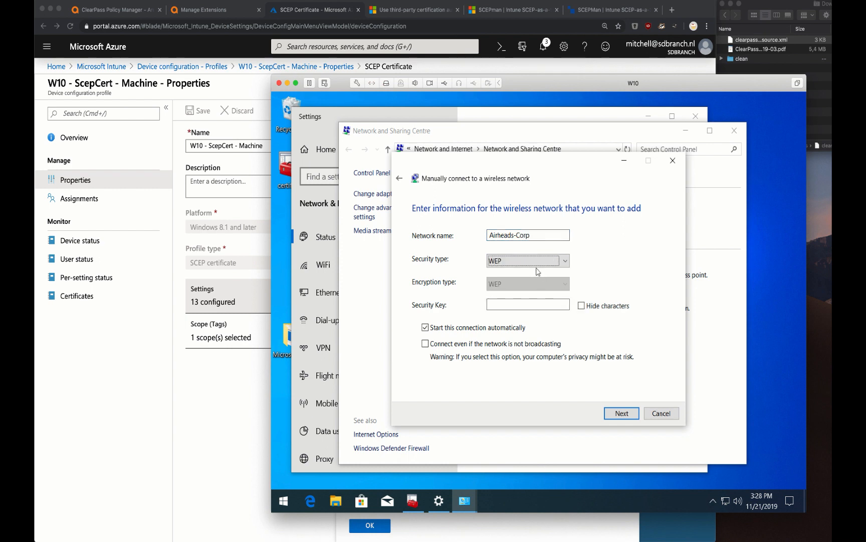
left_click(535, 261)
left_click(532, 301)
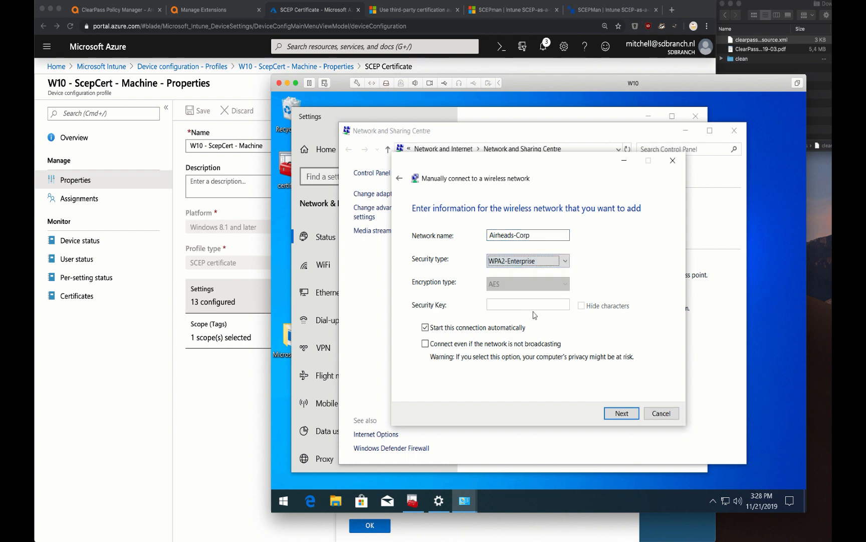
left_click(632, 415)
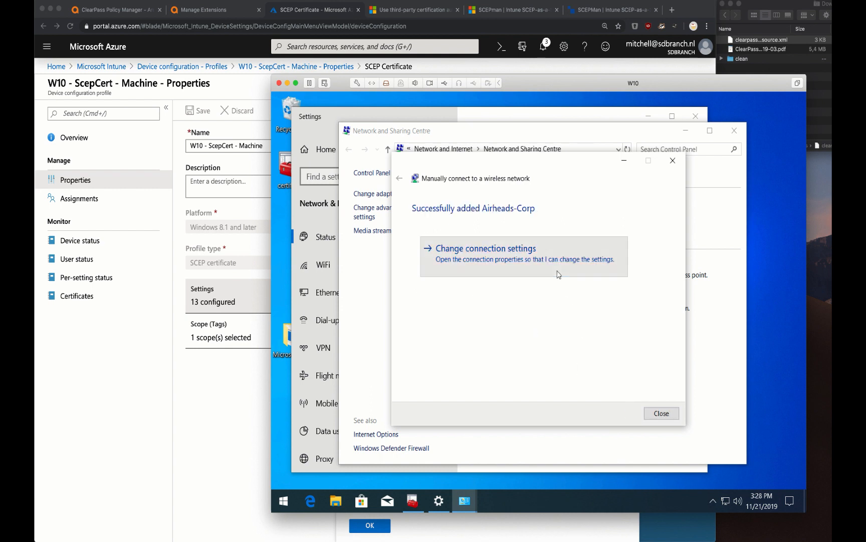
Use Smart Card or other certificate authentication, trusting DST Root CA X3 for clearpass.sdbranch.nl
left_click(560, 274)
left_click(469, 227)
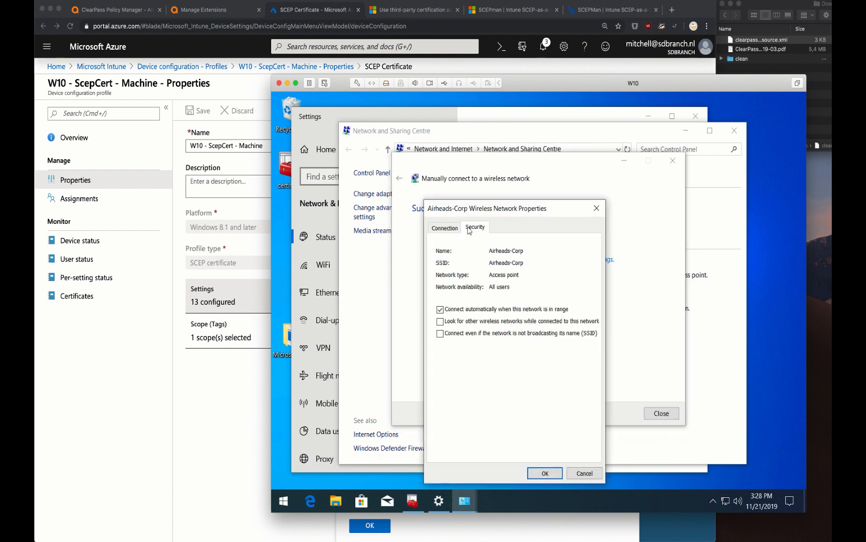
left_click(526, 326)
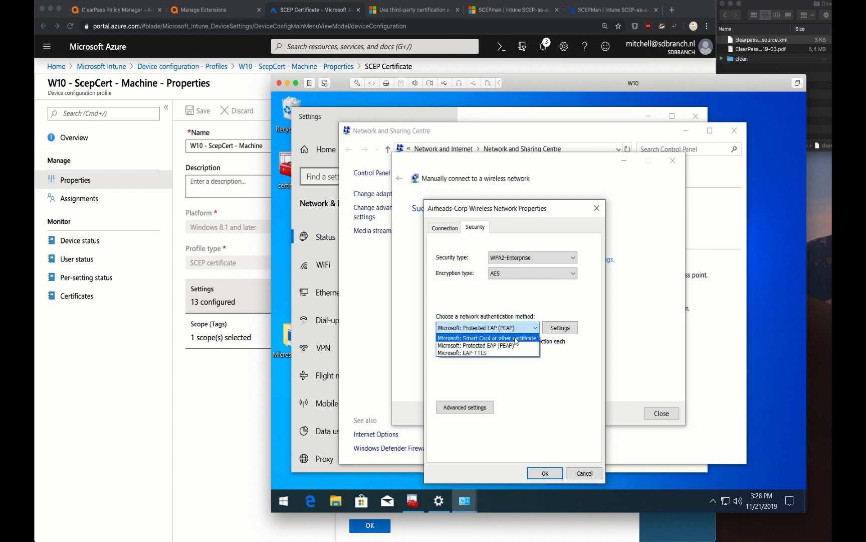
left_click(516, 338)
left_click(556, 327)
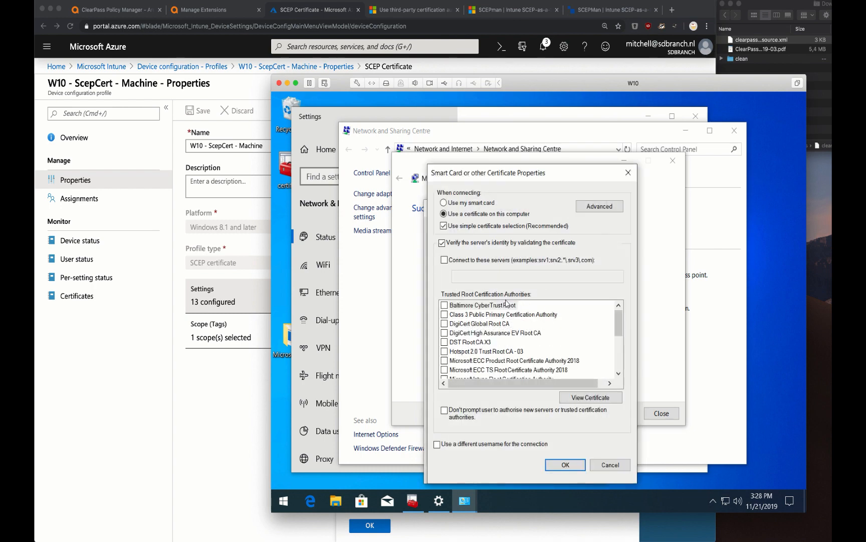
left_click(448, 343)
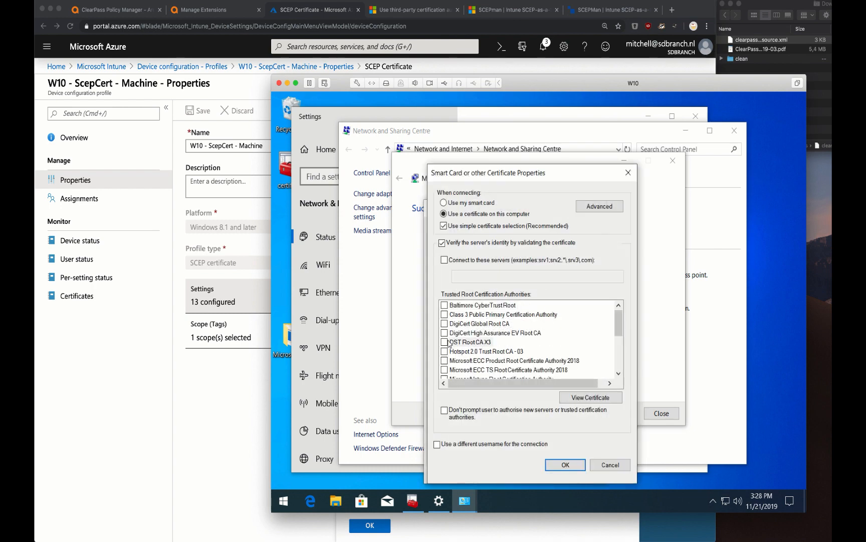
left_click(447, 342)
left_click(451, 260)
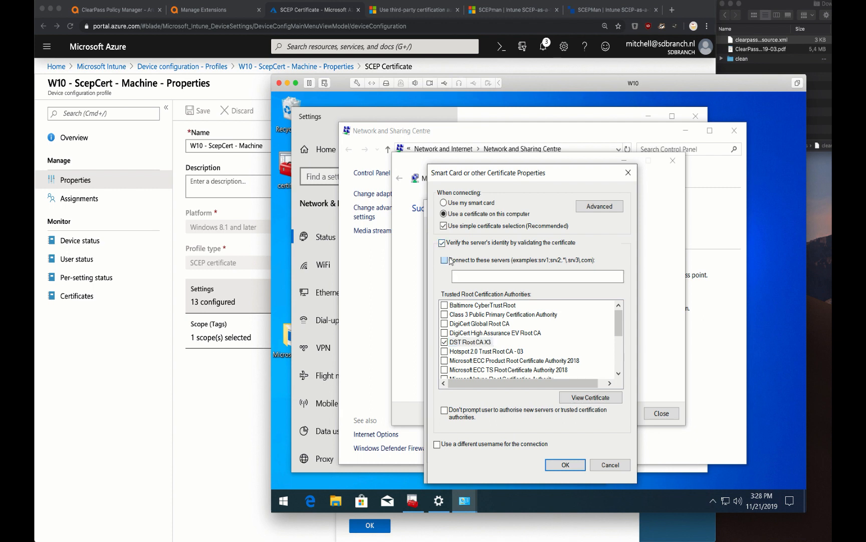
left_click(464, 275)
type("clearpass.sdbranch.nl")
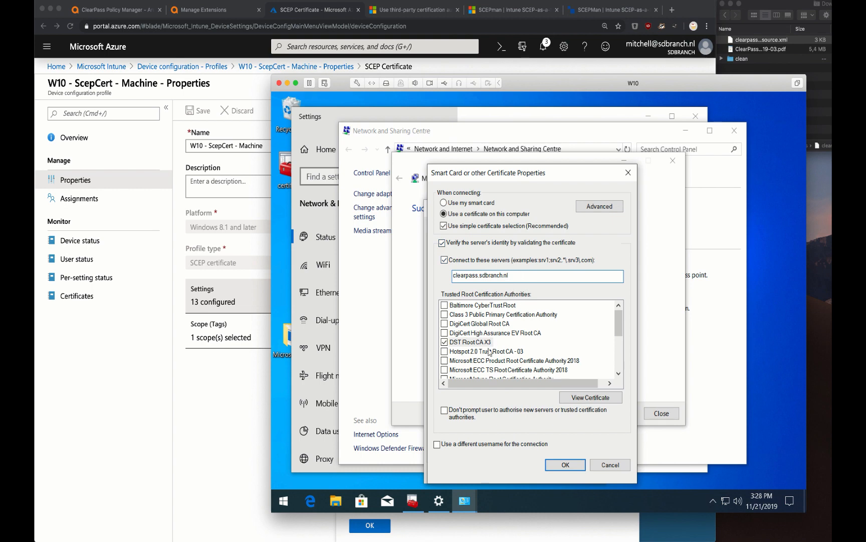
Restrict client certificates to issuer SCEPman-Device-Root-CA-V1 and confirm the authentication properties
left_click(602, 209)
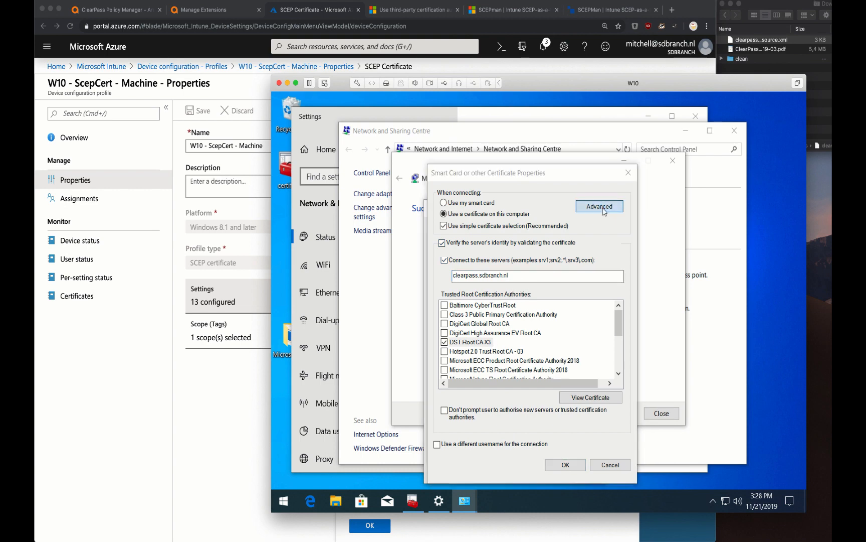
left_click(451, 198)
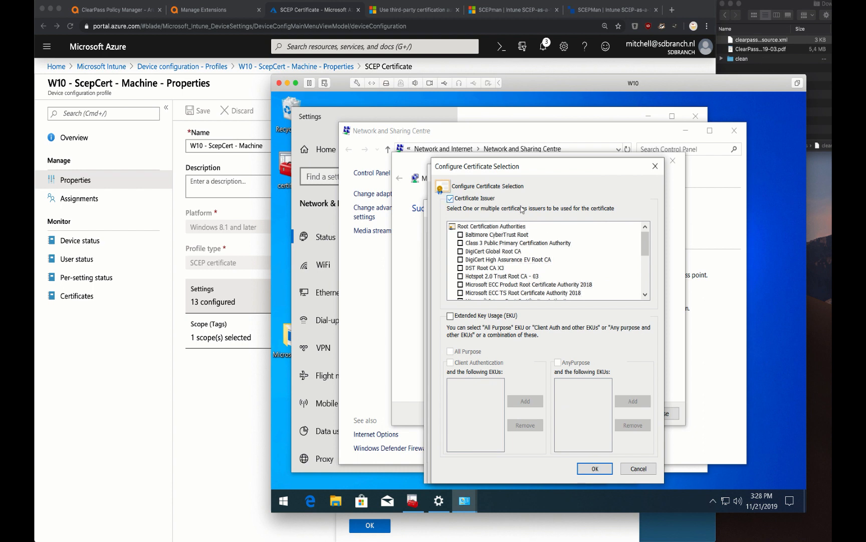
left_click_drag(646, 250, 645, 280)
left_click(461, 260)
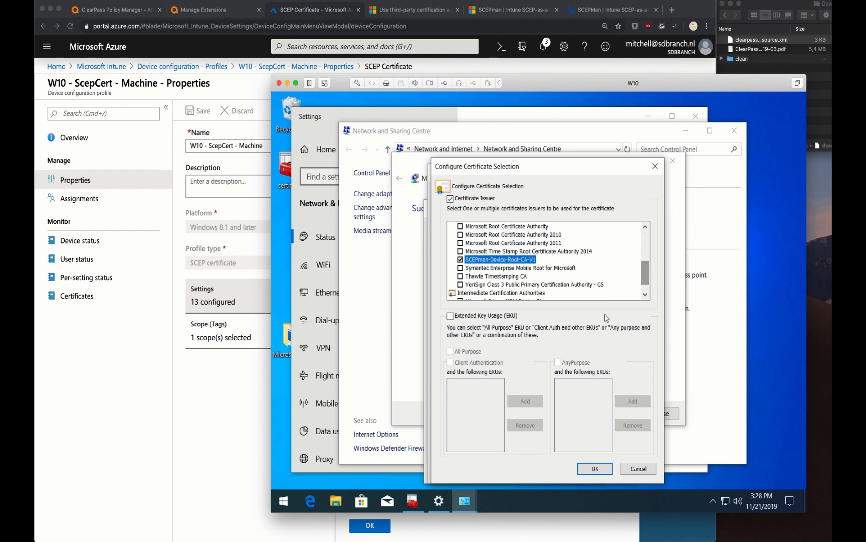
left_click(595, 468)
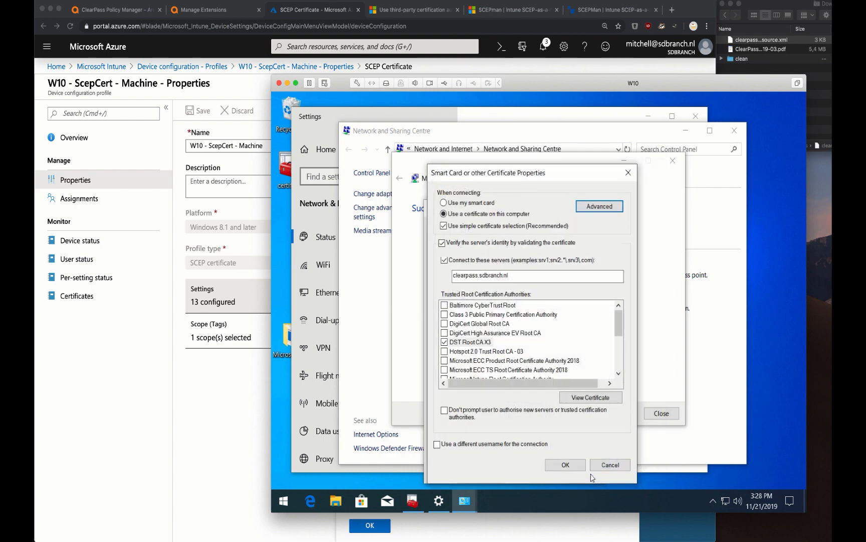
left_click(555, 466)
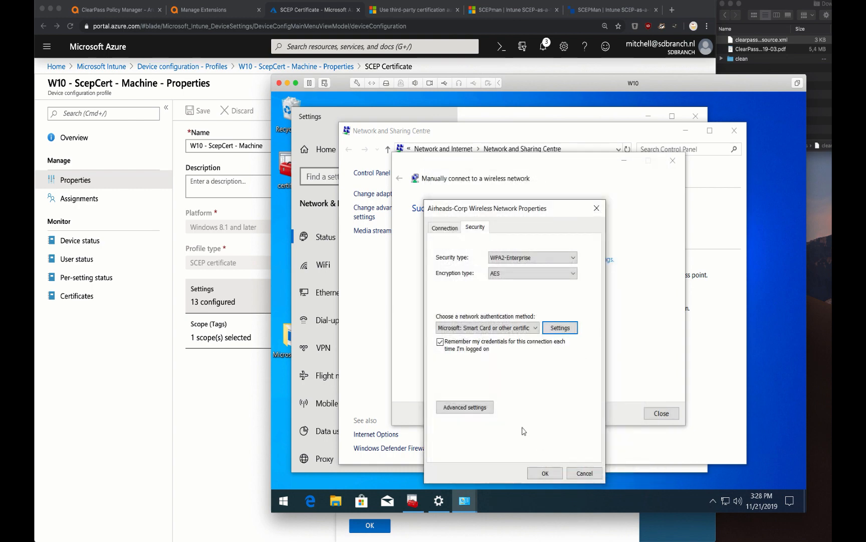
Set Airheads-Corp's 802.1X authentication mode to Computer authentication and save the network properties
left_click(469, 408)
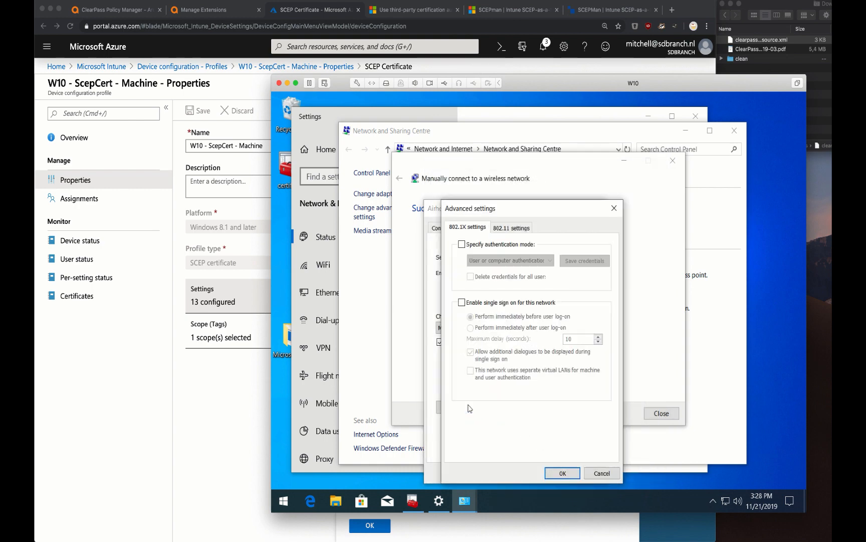
left_click(497, 245)
left_click(497, 260)
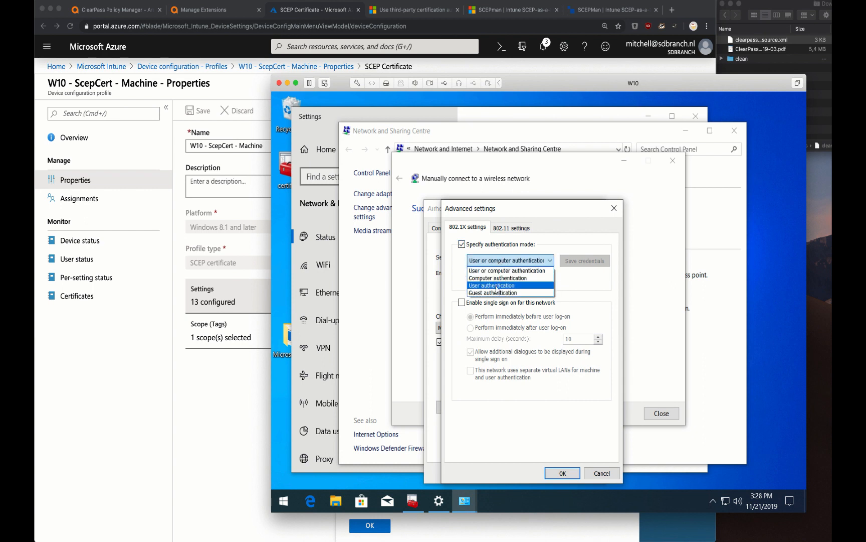
left_click(496, 278)
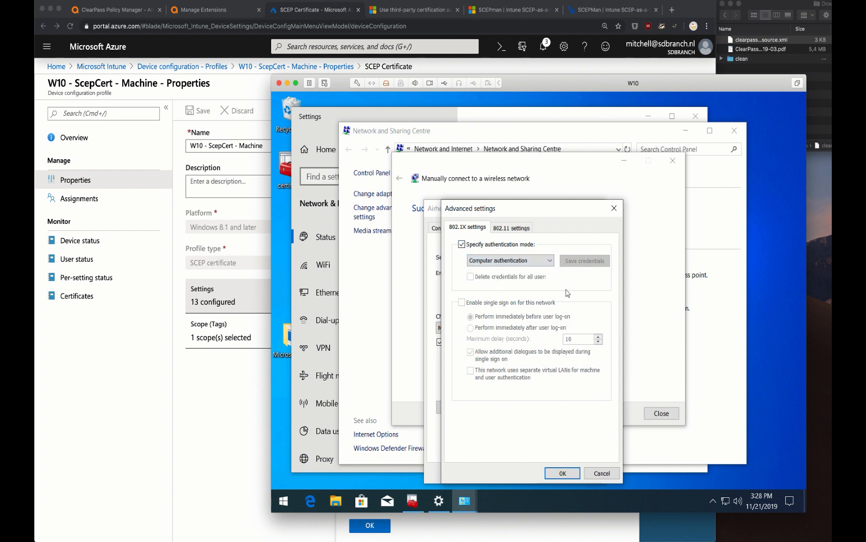
left_click(562, 473)
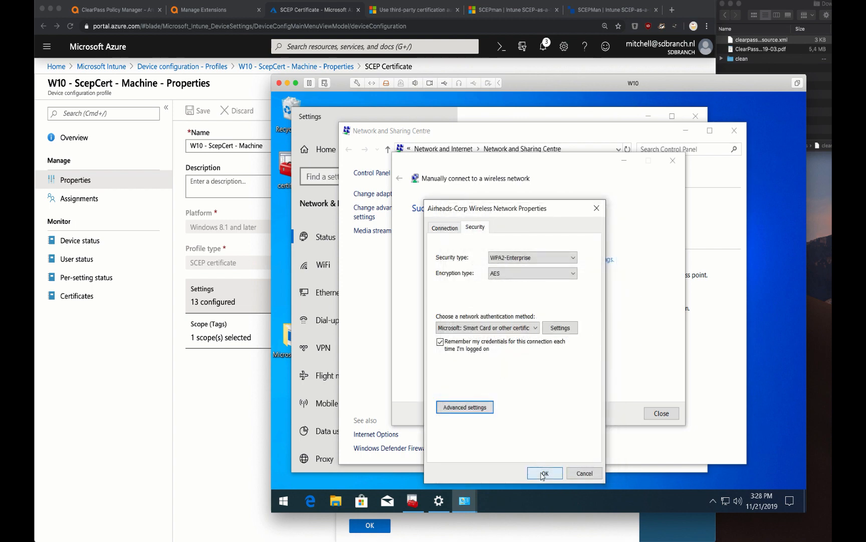
left_click(542, 474)
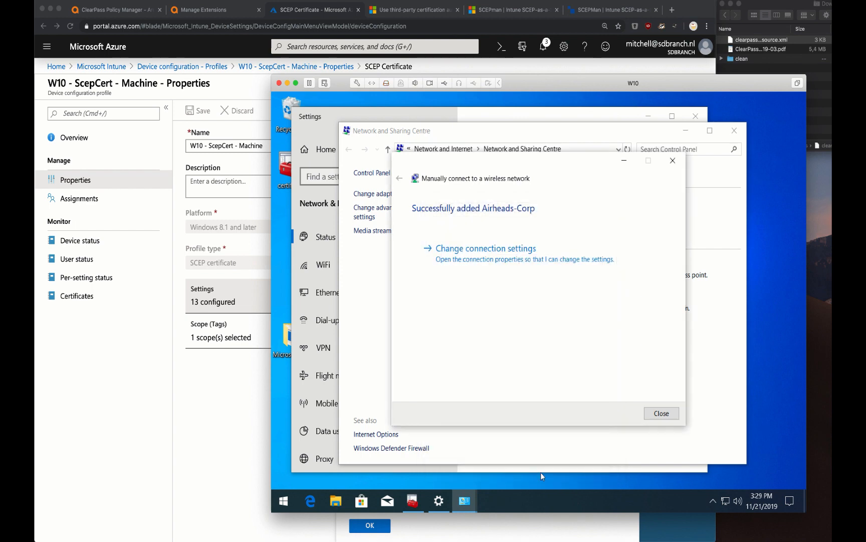
Connect to Airheads-Corp, then return to ClearPass Policy Manager in the browser
left_click(724, 500)
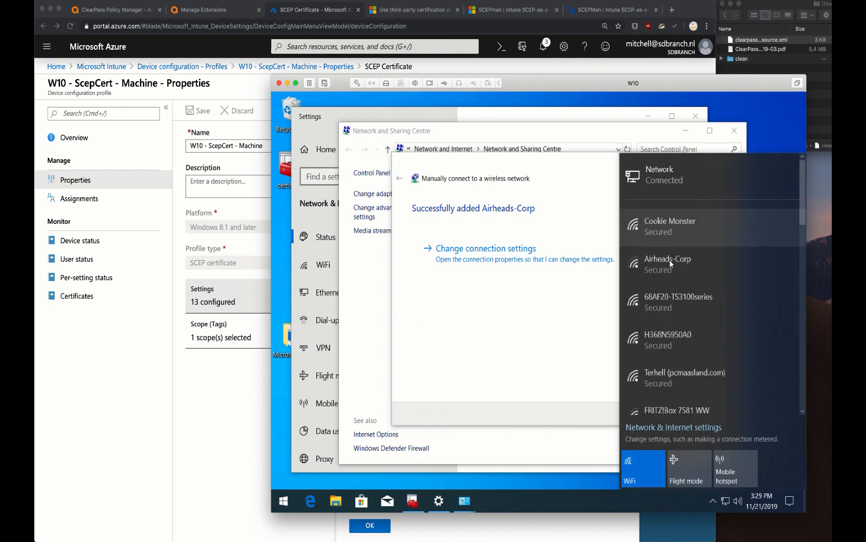
left_click(672, 266)
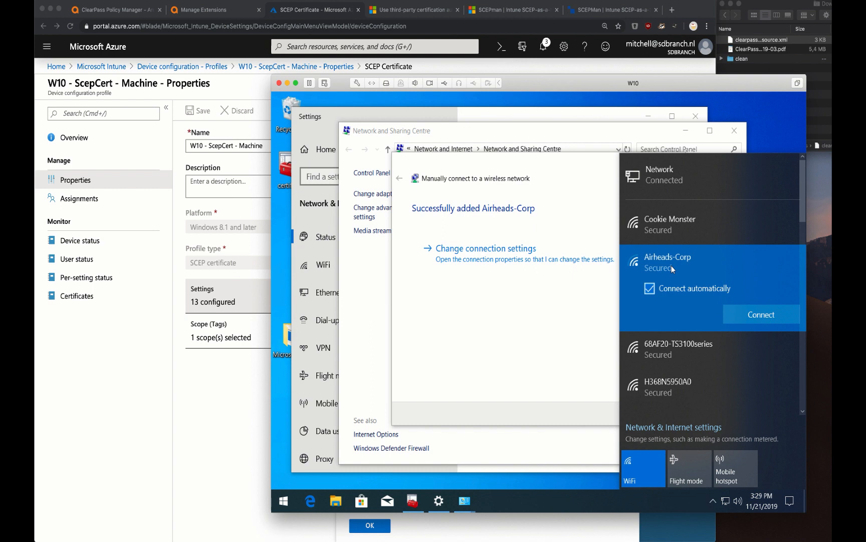
left_click(758, 314)
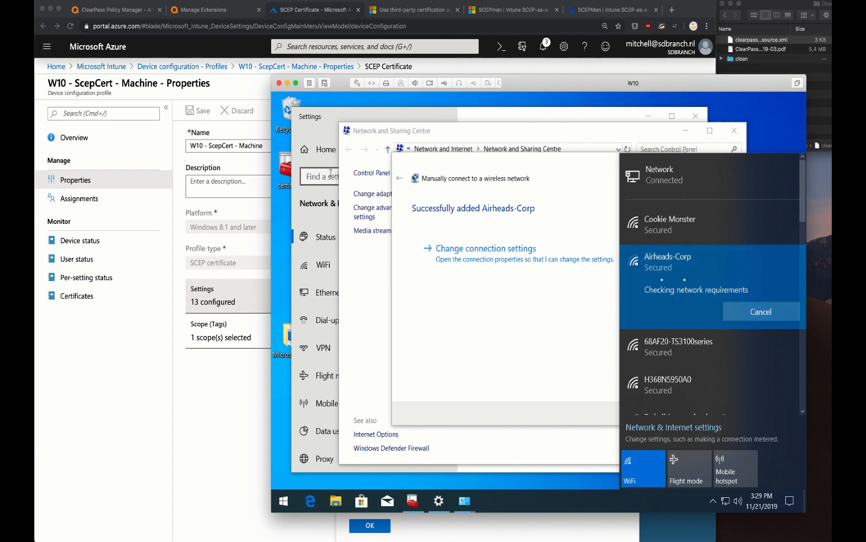
left_click(133, 16)
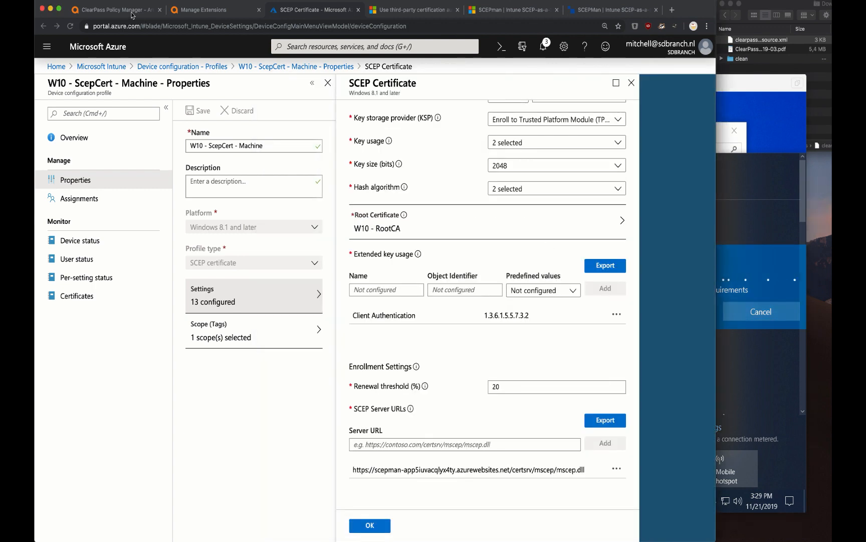
left_click(133, 15)
left_click(106, 91)
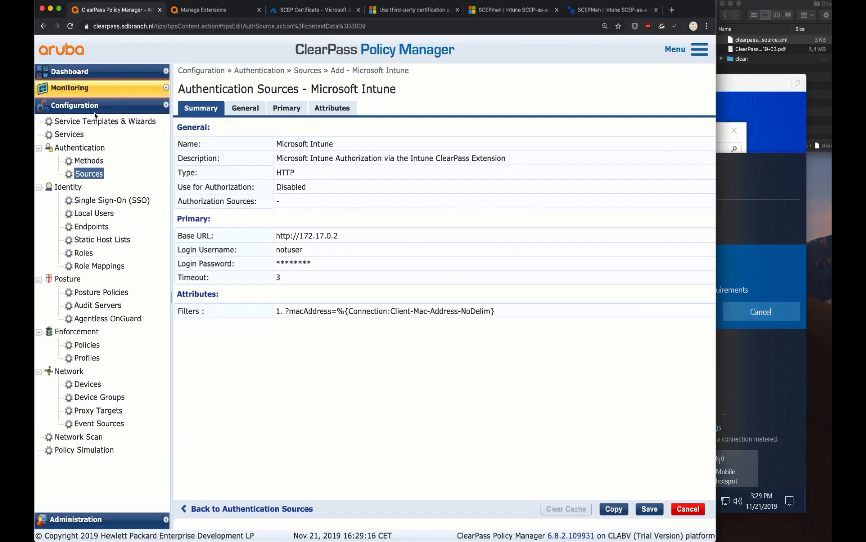
Log back in to ClearPass as admin with the account password
left_click(91, 118)
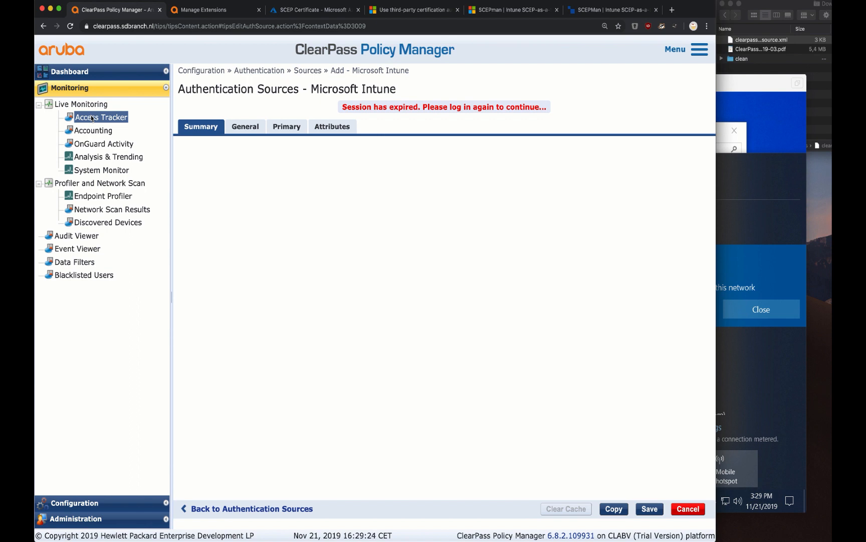
type("admin")
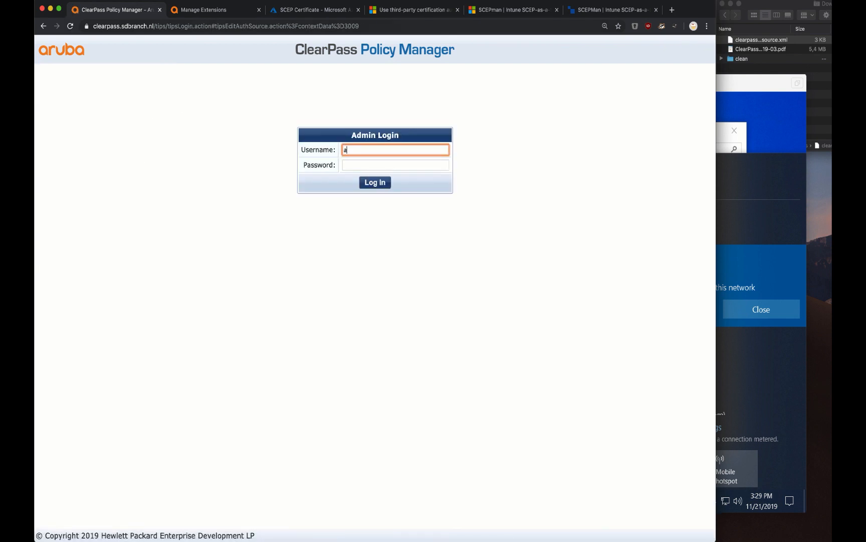
key("Tab")
type("********")
key("Return")
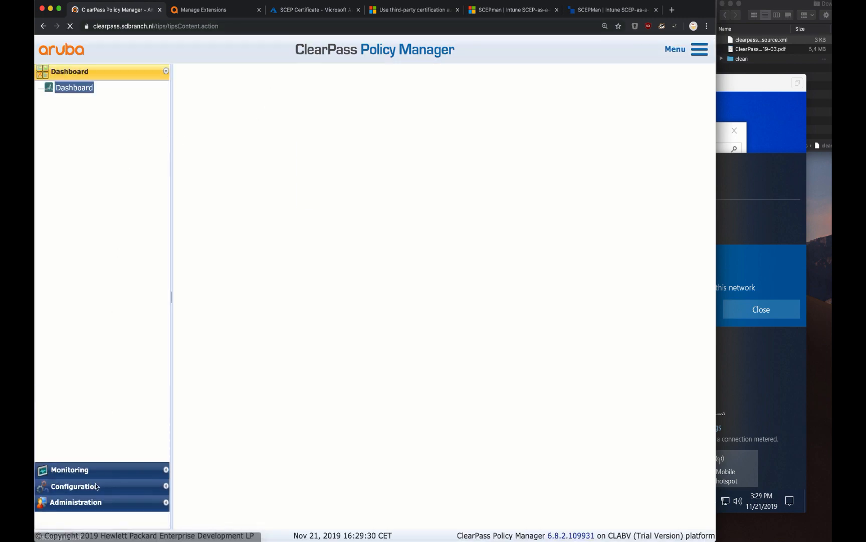
Open Monitoring > Access Tracker to review the two rejected RADIUS requests
left_click(87, 486)
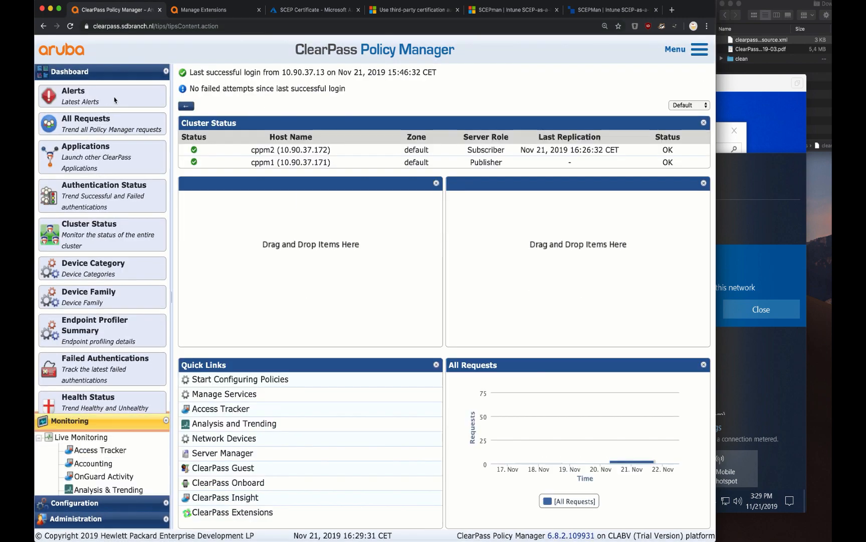
left_click(110, 119)
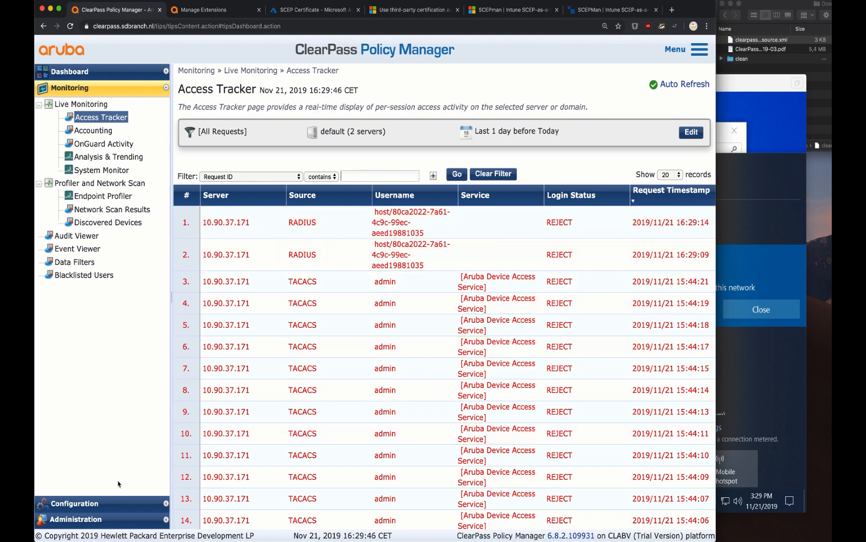
left_click(108, 502)
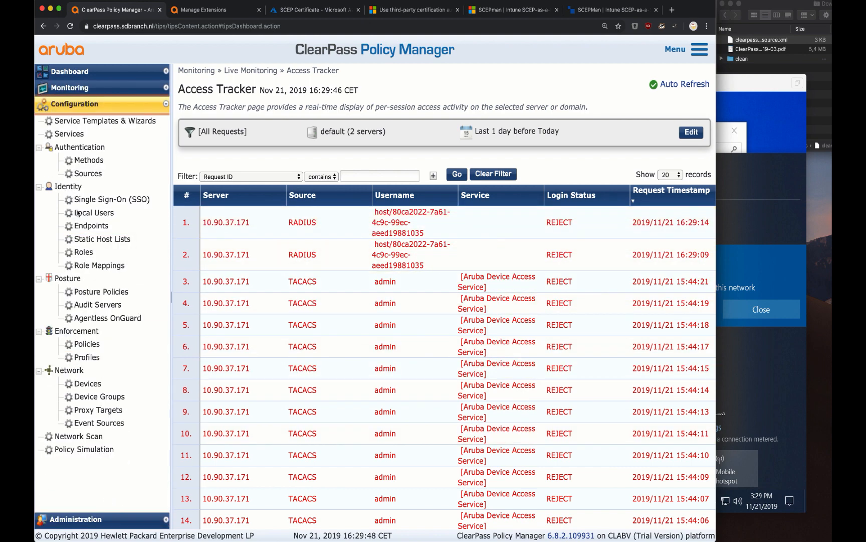
Add EAP-TLS method 'Intune TLS Computer' with Authorization Required unchecked and save it
left_click(90, 160)
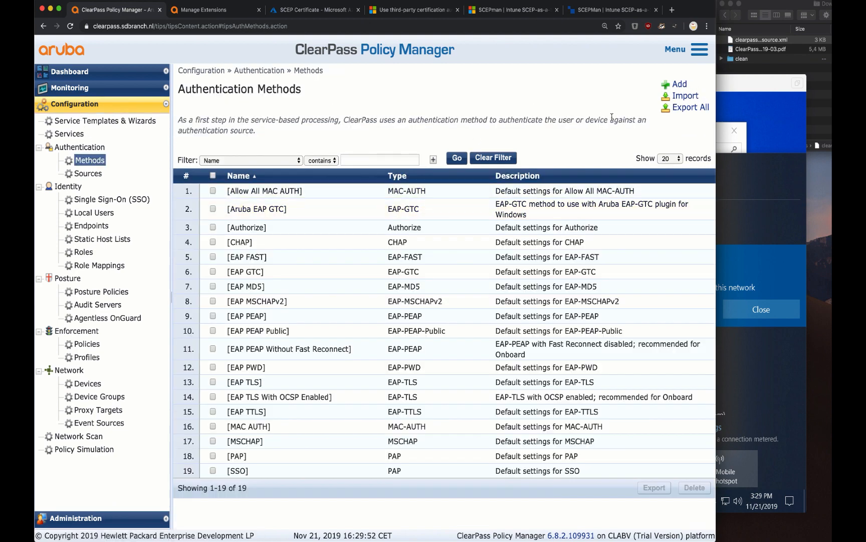
left_click(680, 84)
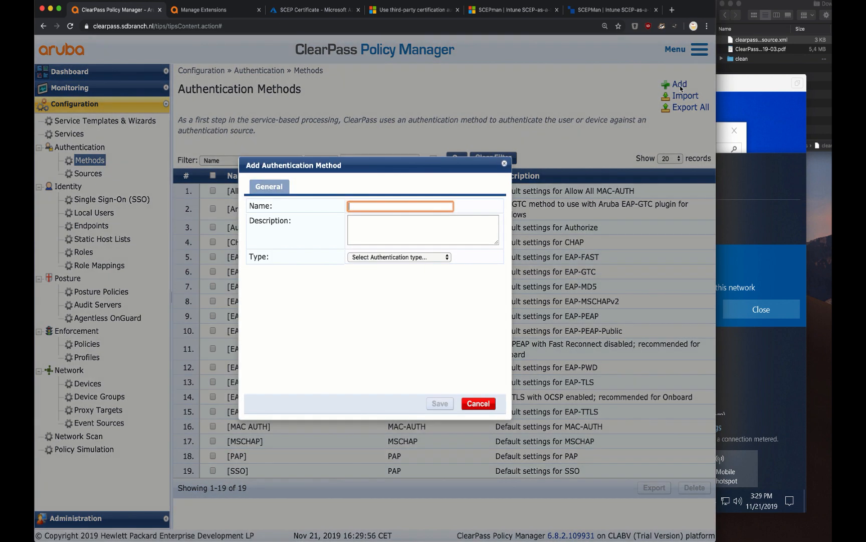
type("Intune")
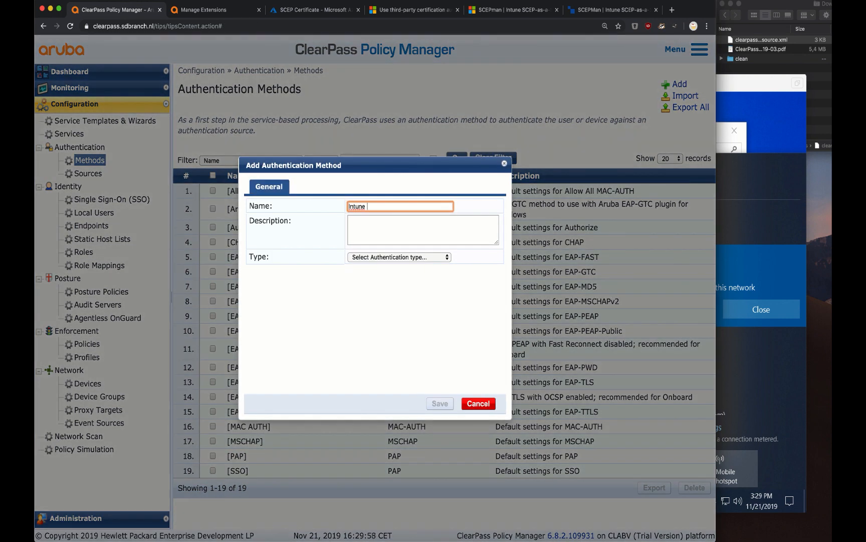
type(" TLS Compu")
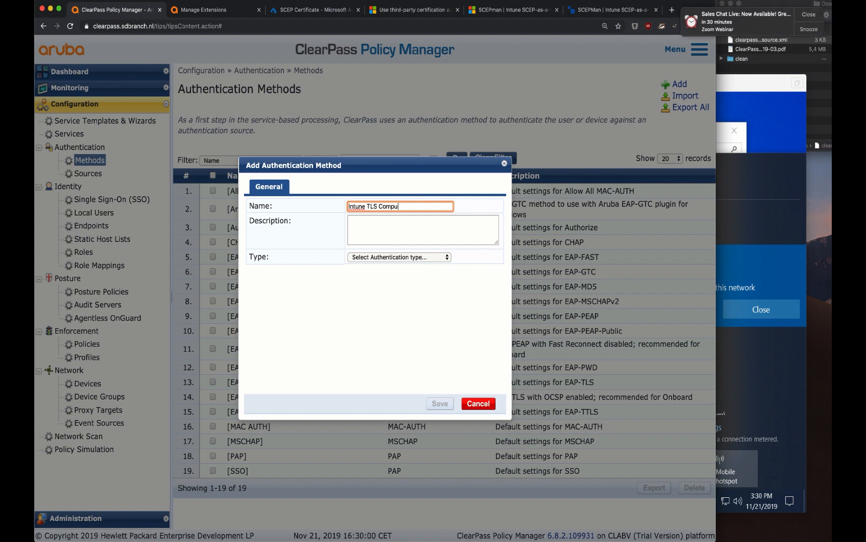
type("ter")
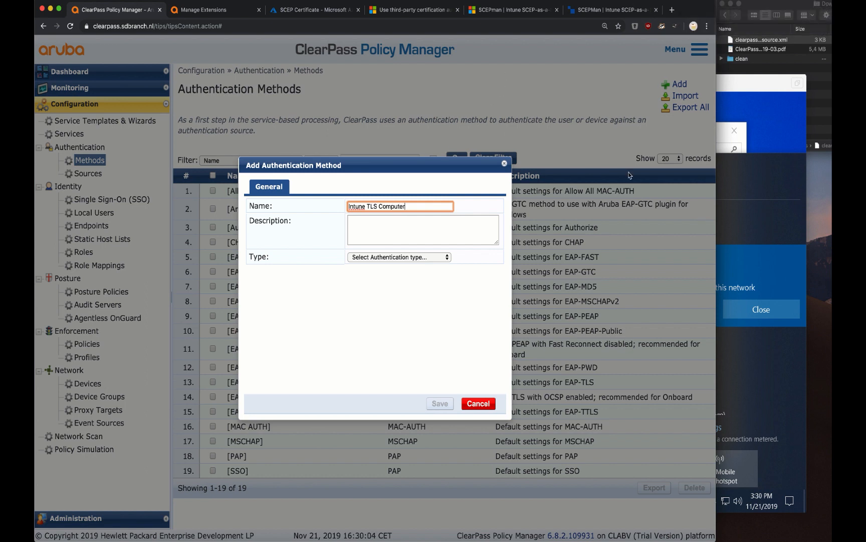
left_click(428, 260)
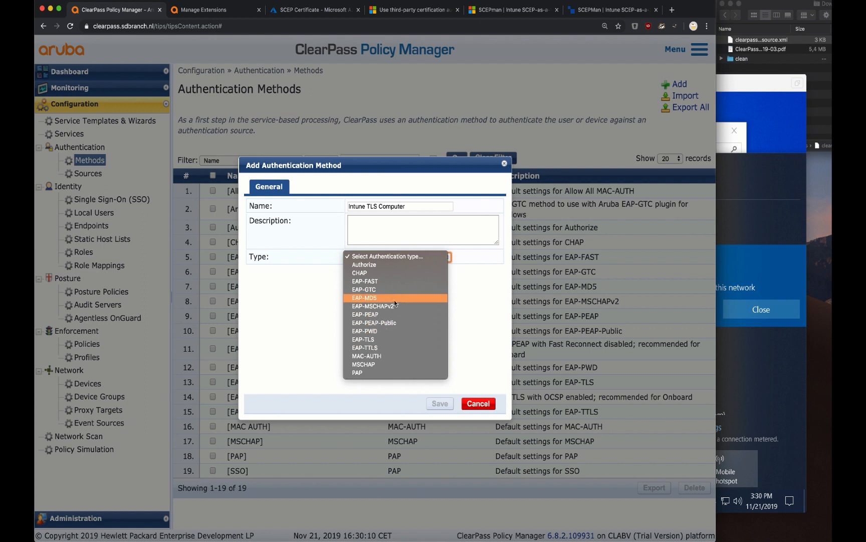
left_click(379, 340)
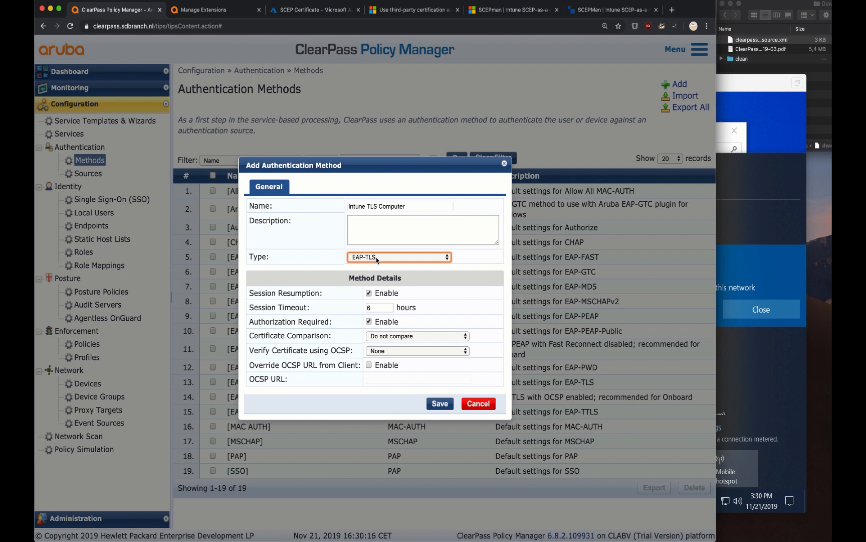
left_click(369, 322)
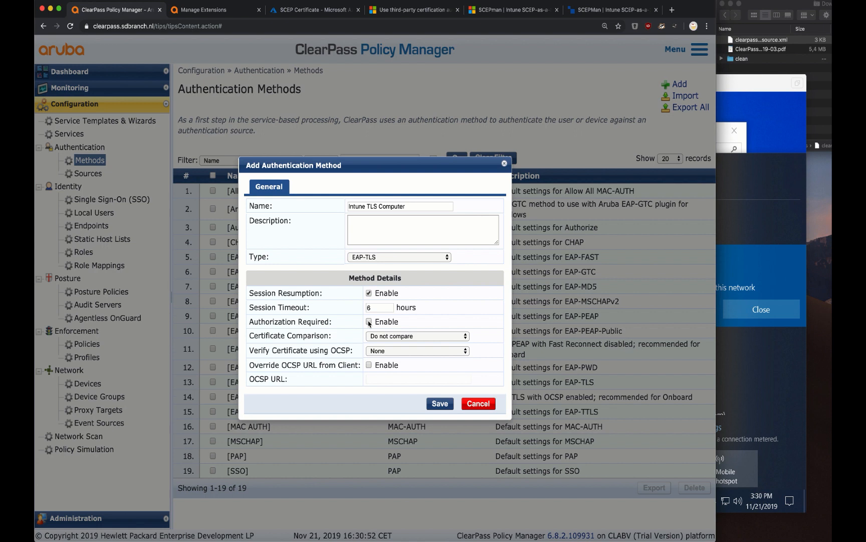
left_click(445, 404)
left_click(69, 134)
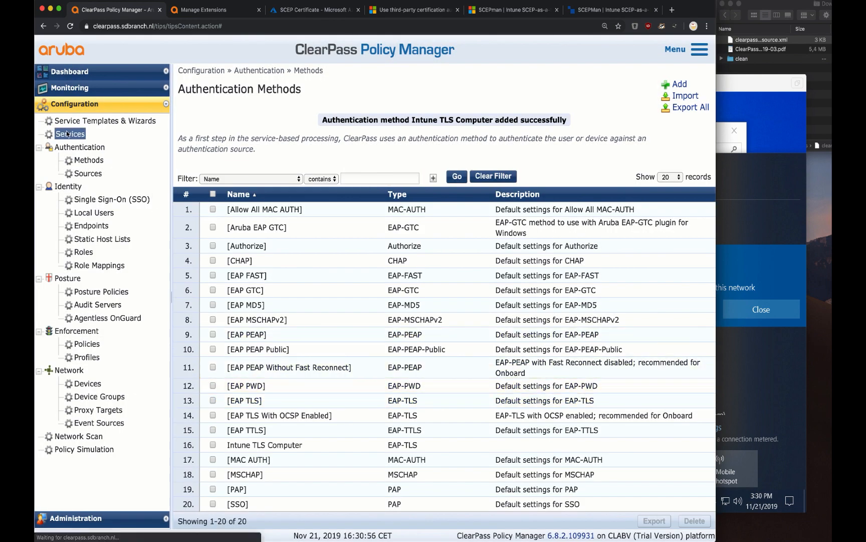
Add an Aruba 802.1X Wireless service named 'Airheads-Corp Intune Computer' with Authorization enabled
left_click(680, 84)
left_click(358, 129)
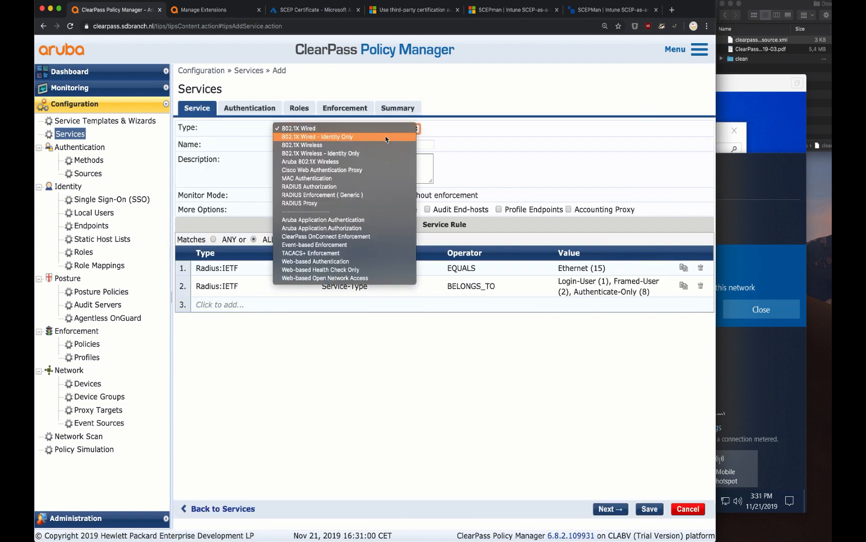
left_click(357, 161)
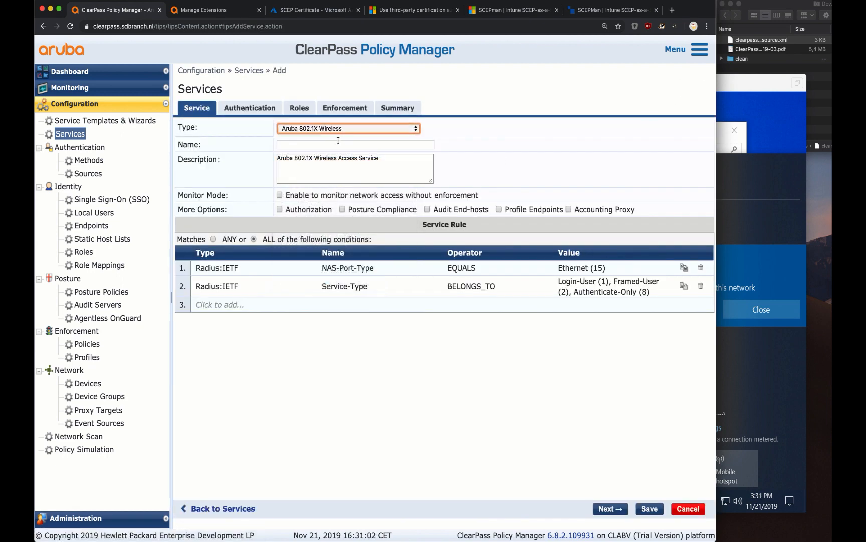
left_click(339, 141)
type("Airh")
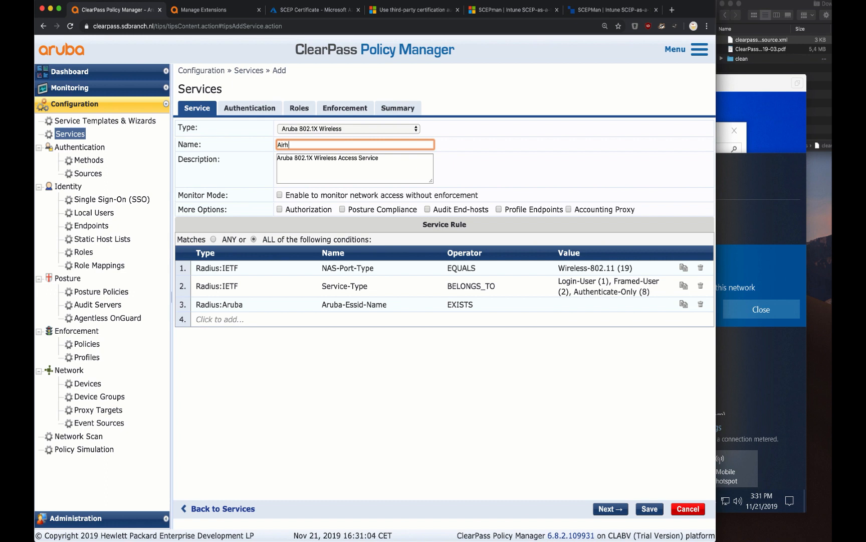
type("ead")
key("BackSpace")
key("BackSpace")
key("BackSpace")
key("BackSpace")
key("BackSpace")
key("BackSpace")
key("BackSpace")
key("BackSpace")
type("Intune")
left_click(308, 209)
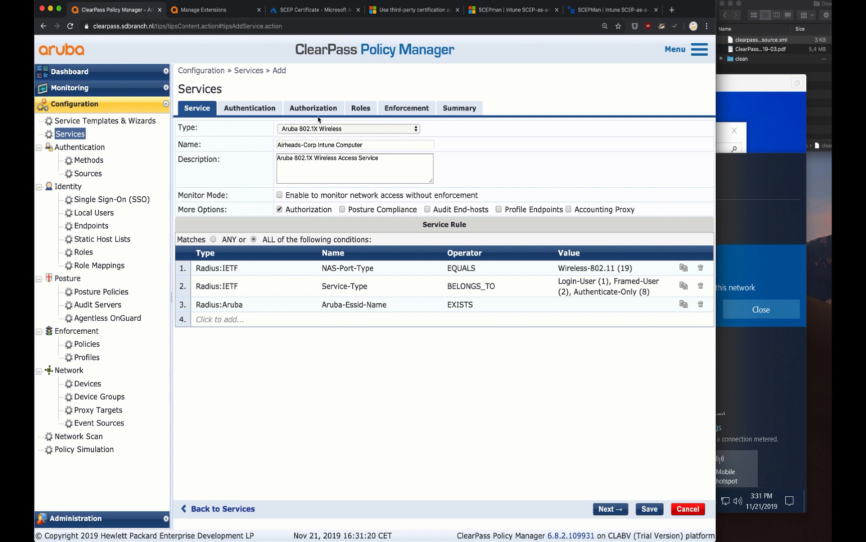
Change the third service rule to Aruba-Essid-Name EQUALS Airheads-Corp
left_click(474, 304)
left_click(478, 304)
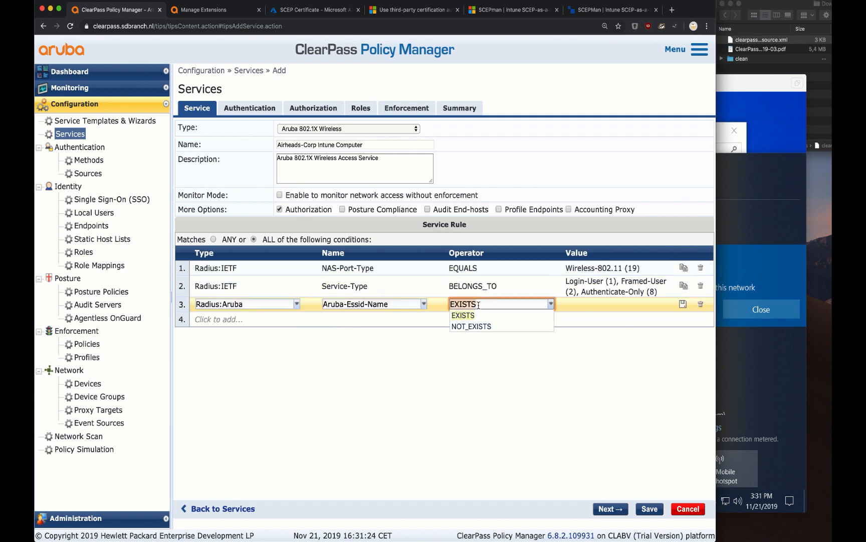
type("eq")
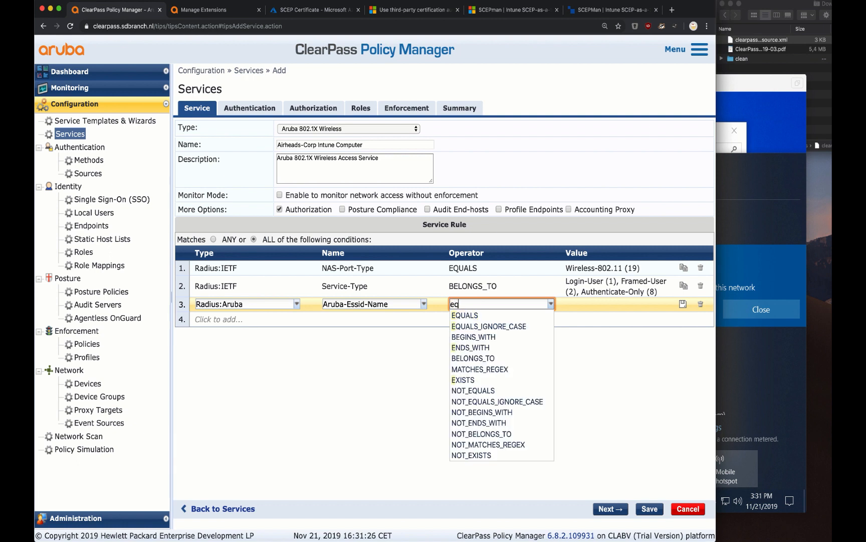
key("Down")
key("Return")
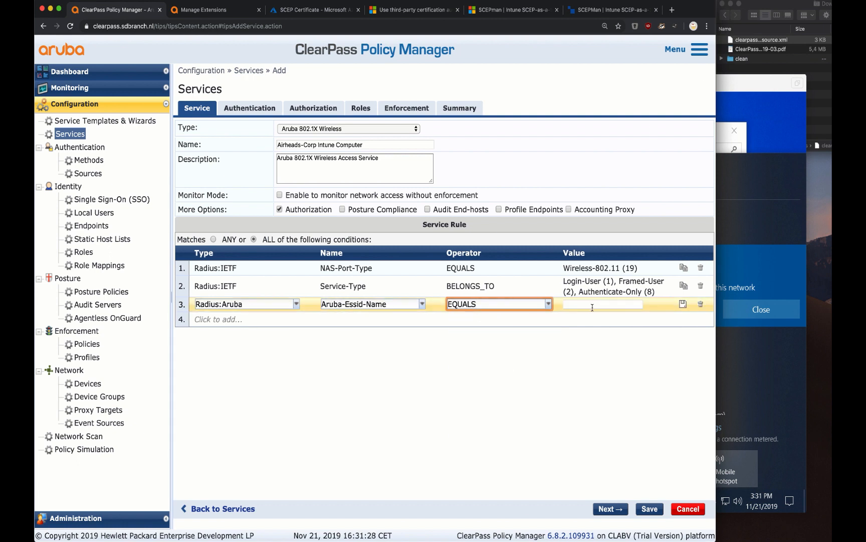
left_click(592, 306)
type("Airhead")
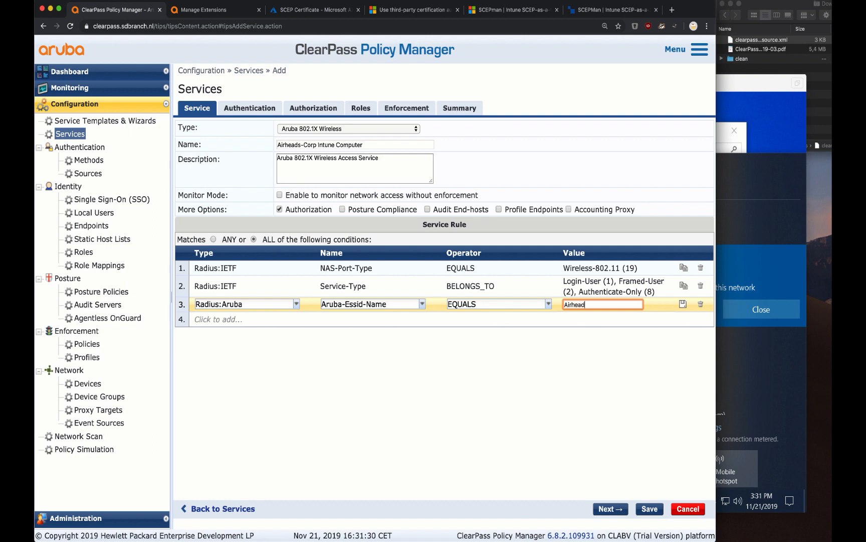
type("s-Corp")
key("Return")
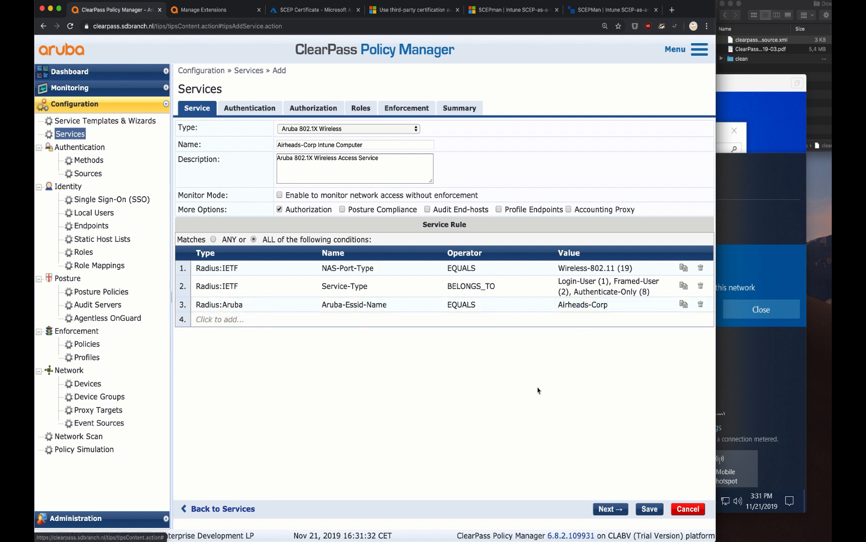
Replace the default authentication methods with Intune TLS Computer and add the [Endpoints Repository] source
left_click(268, 108)
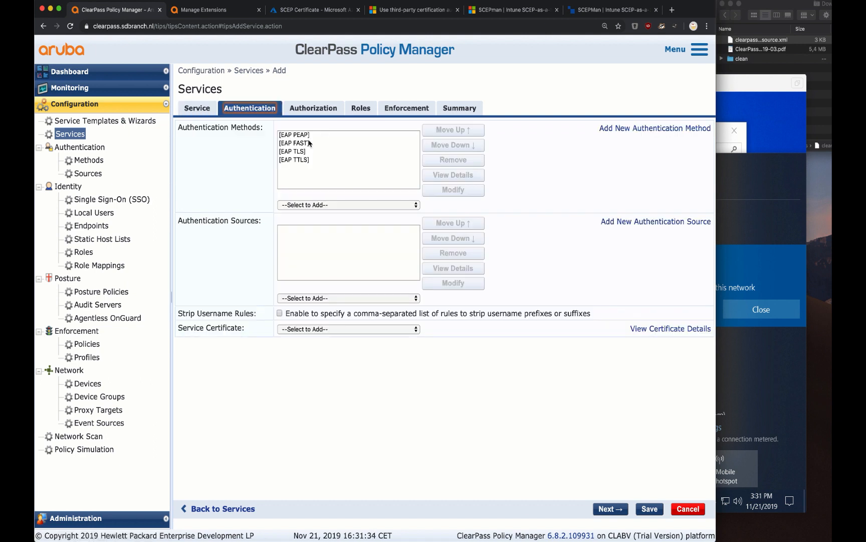
left_click(329, 144)
left_click(439, 164)
left_click(440, 165)
left_click(440, 164)
left_click(440, 164)
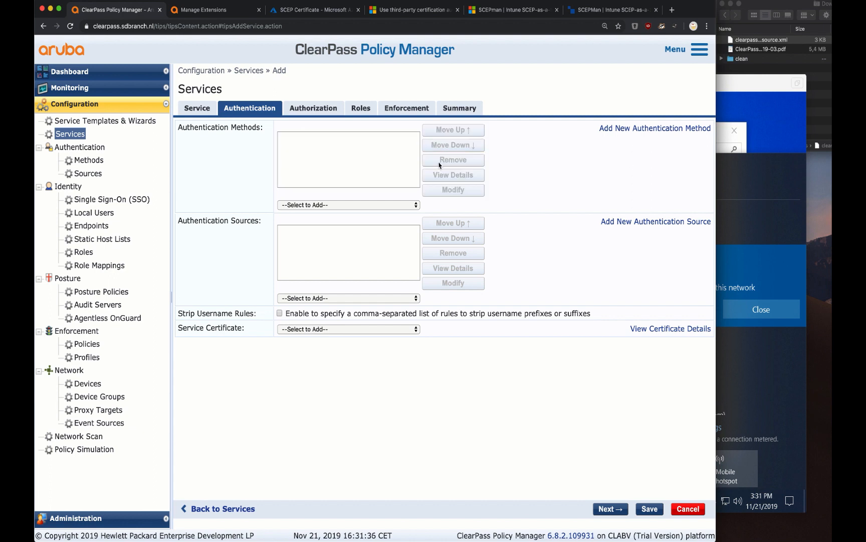
left_click(379, 205)
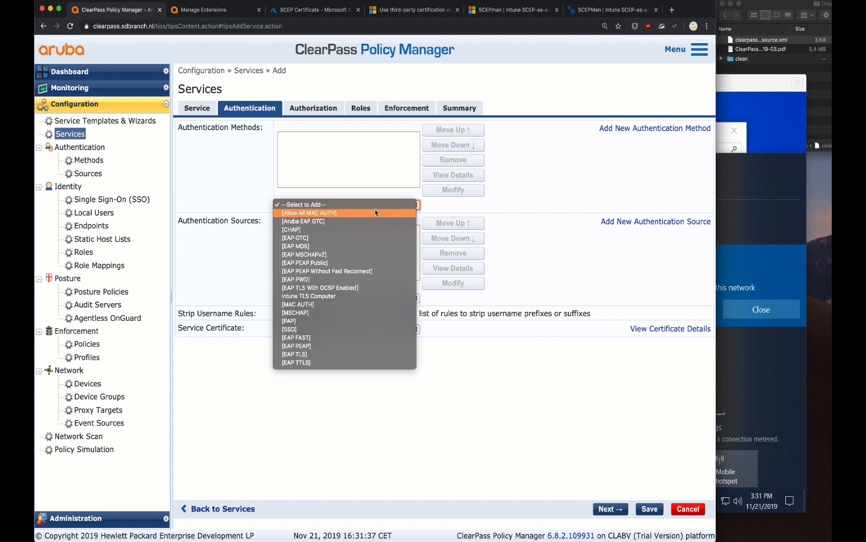
left_click(345, 297)
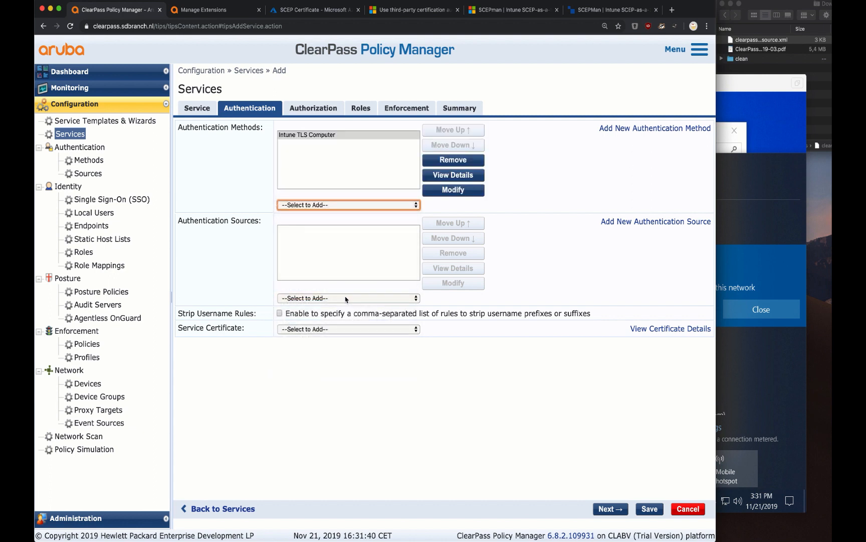
left_click(345, 298)
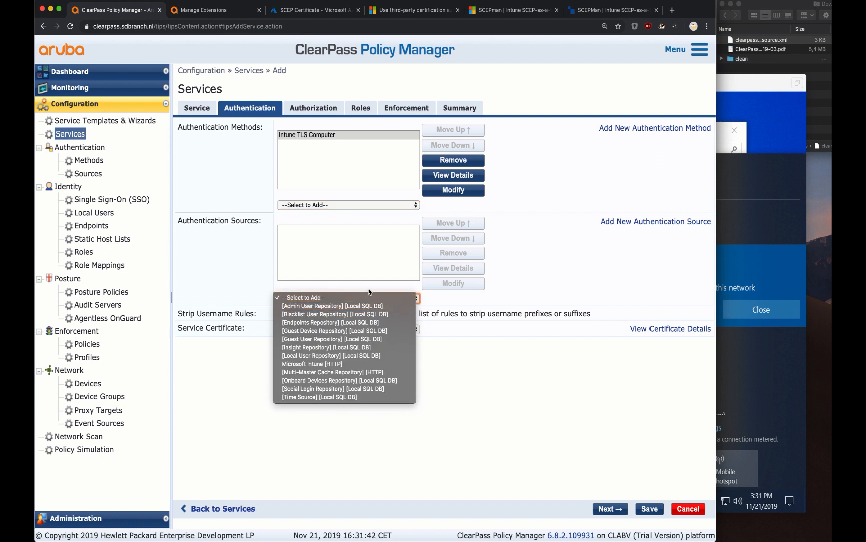
left_click(313, 323)
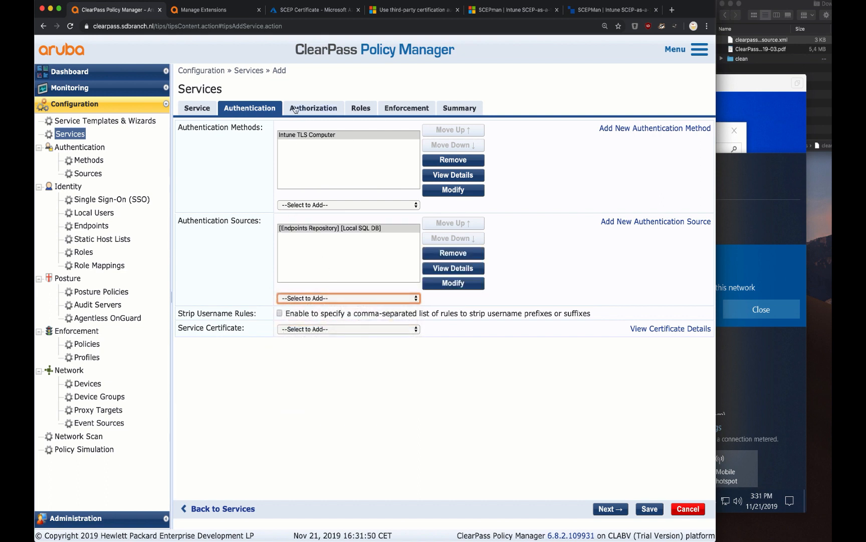
left_click(309, 111)
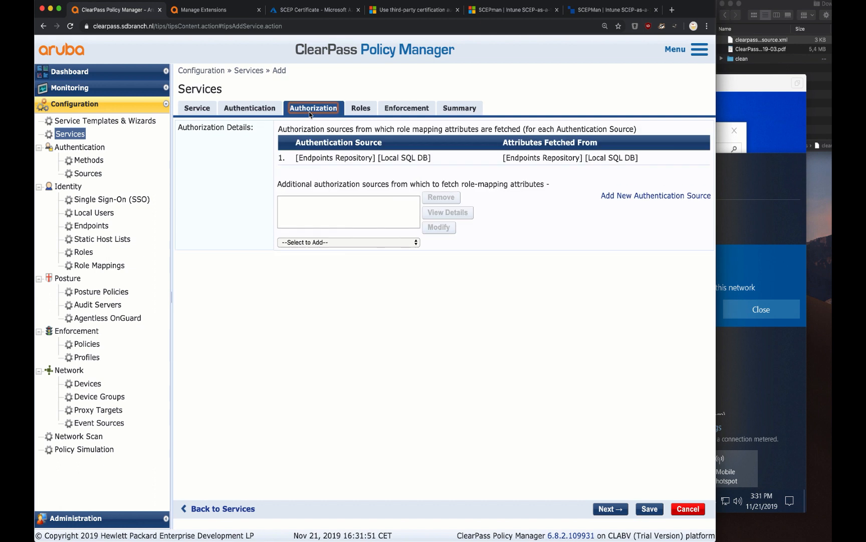
Add Microsoft Intune [HTTP] as an authorization source and start a new role mapping policy
left_click(344, 245)
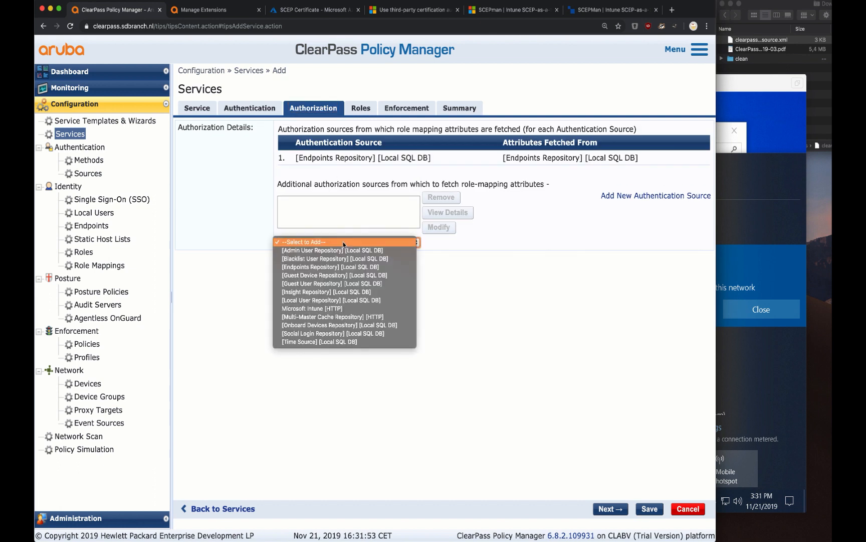
left_click(337, 309)
left_click(359, 111)
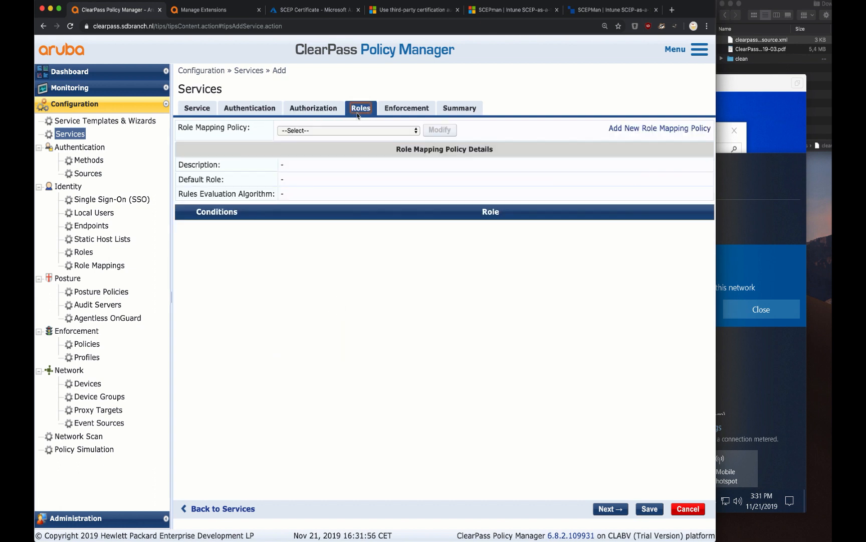
left_click(382, 131)
left_click(517, 154)
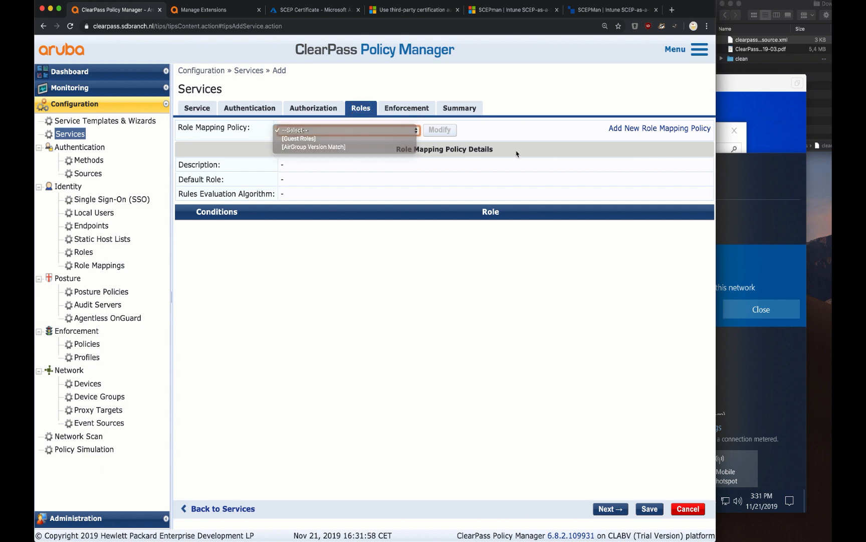
left_click(622, 129)
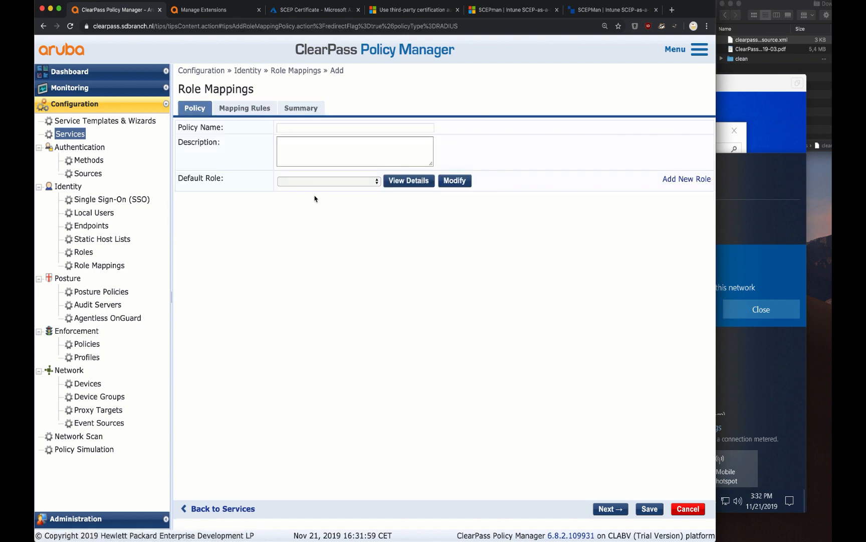
Name the policy 'Airheads-Corp Role Mapping' with default role [Other] and add a first mapping rule
left_click(318, 184)
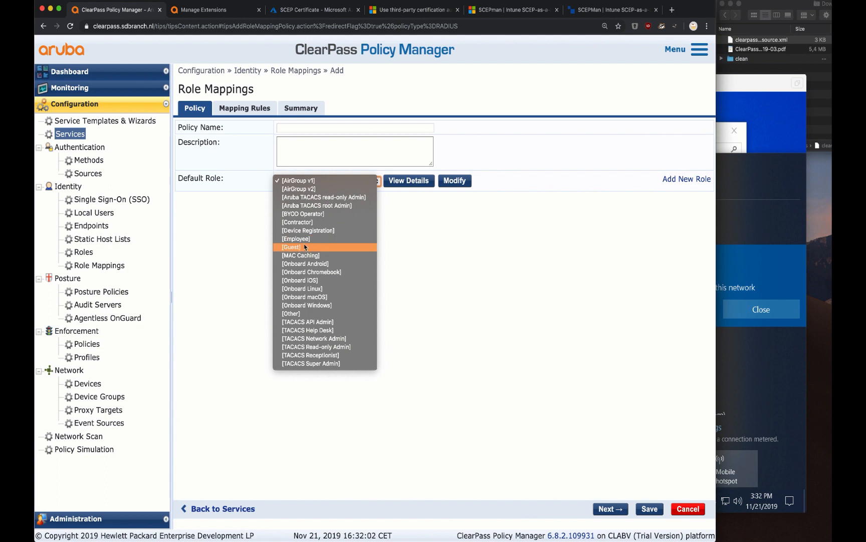
left_click(301, 319)
left_click(290, 130)
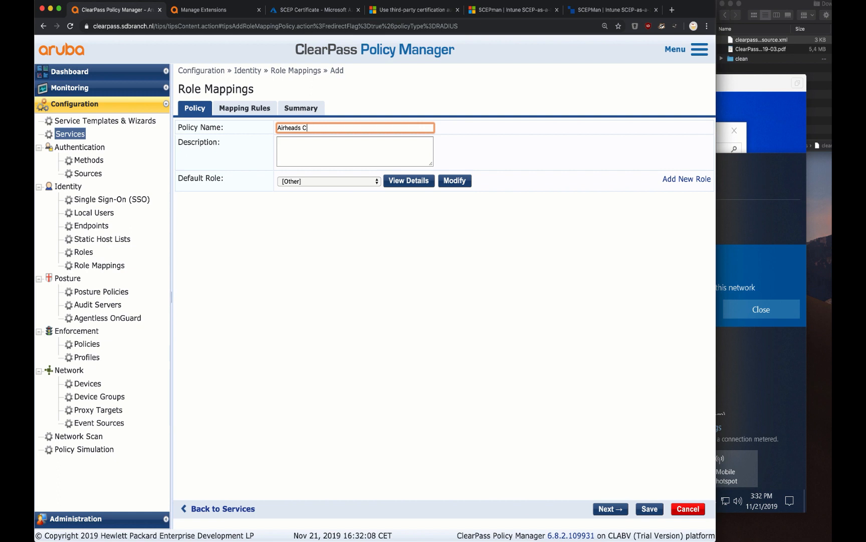
type("Airheads-Corp Role Mapping")
left_click(217, 107)
left_click(408, 172)
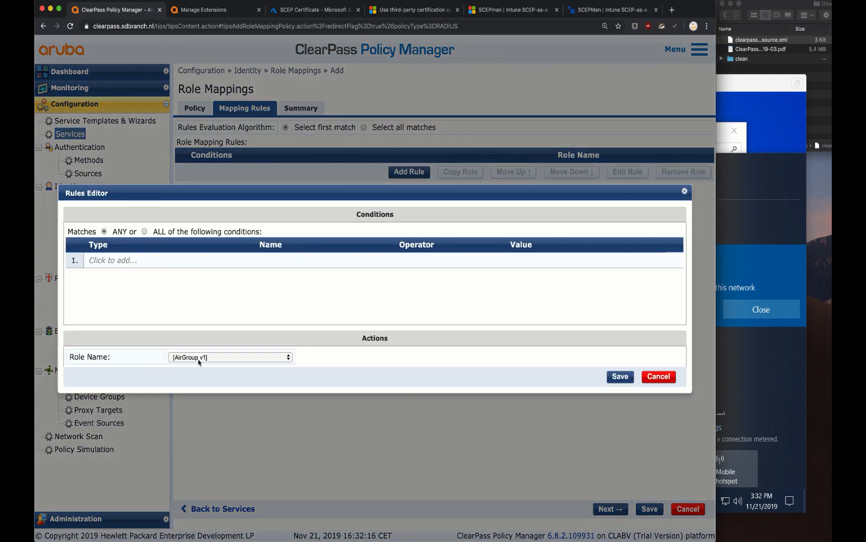
Assign the [Employee] role and set the condition type to Authorization:Microsoft Intune
left_click(112, 260)
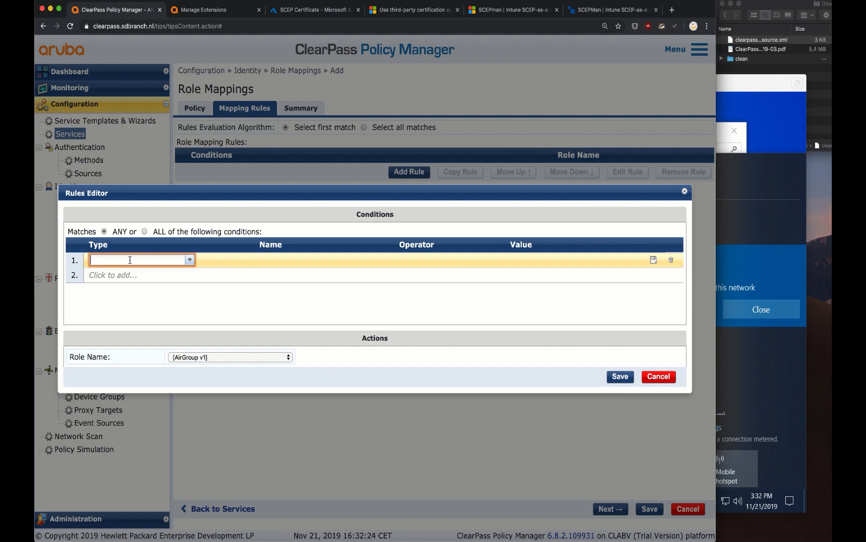
left_click(203, 357)
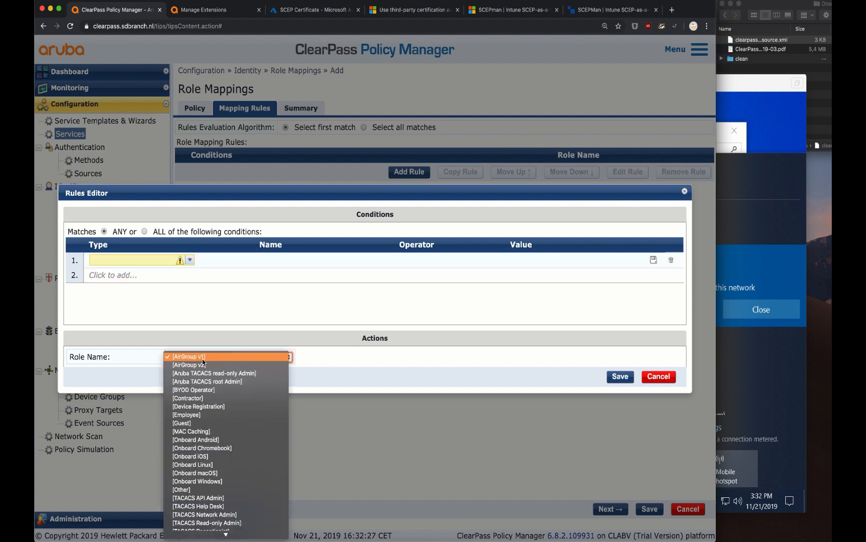
left_click(199, 415)
left_click(134, 259)
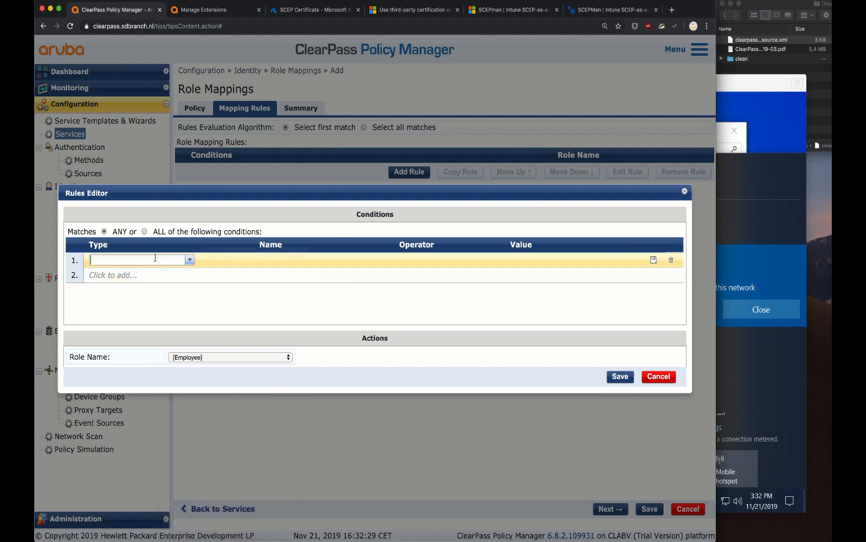
type("intune")
left_click(145, 271)
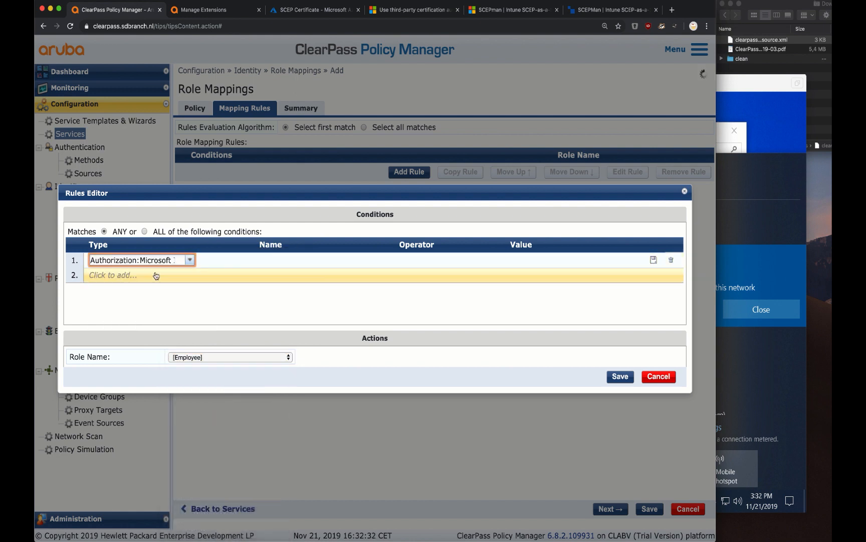
left_click(292, 269)
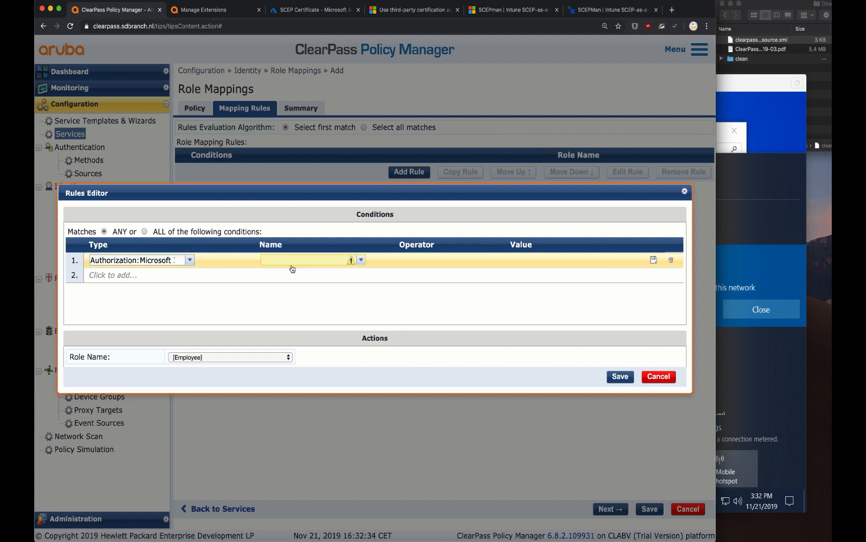
Complete the condition as Azure Device ID EXISTS and save the rule
left_click(294, 261)
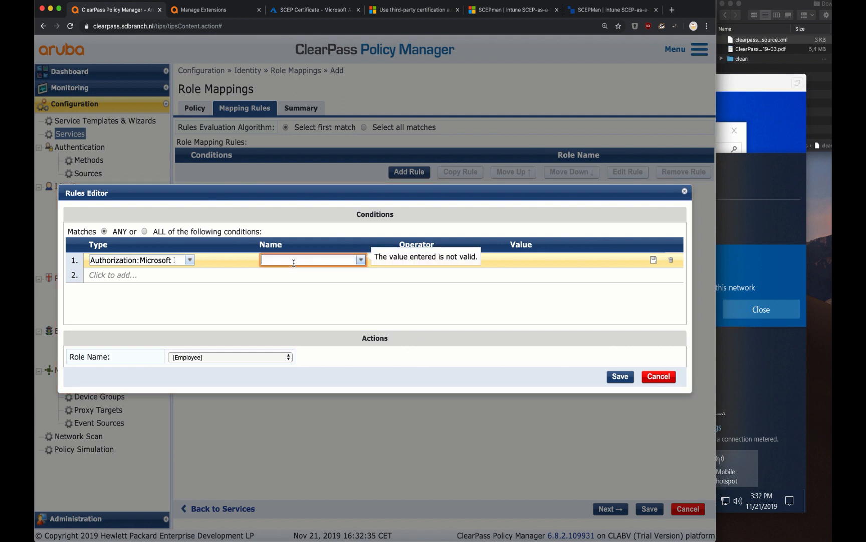
left_click(361, 260)
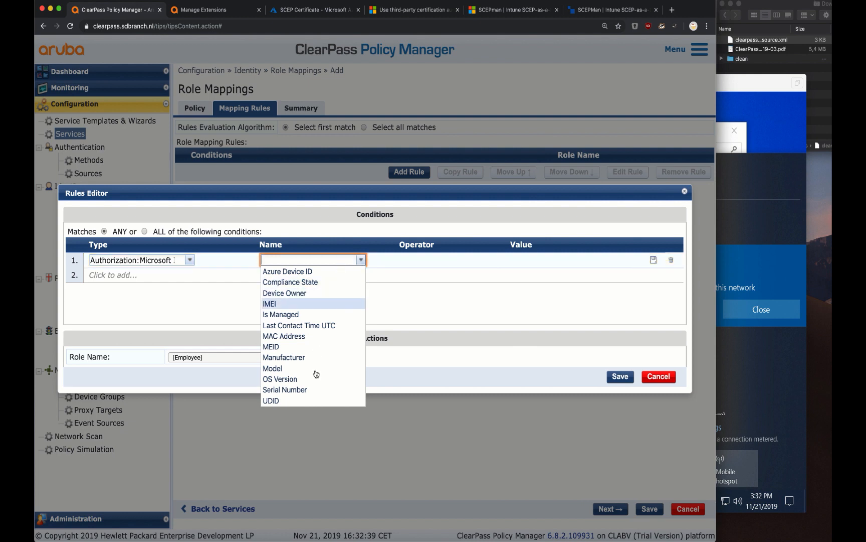
left_click(305, 276)
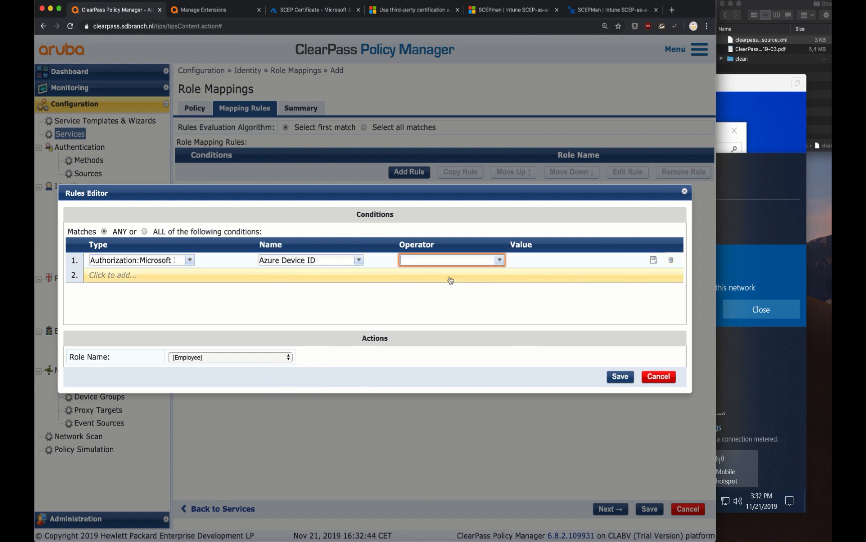
type("exis")
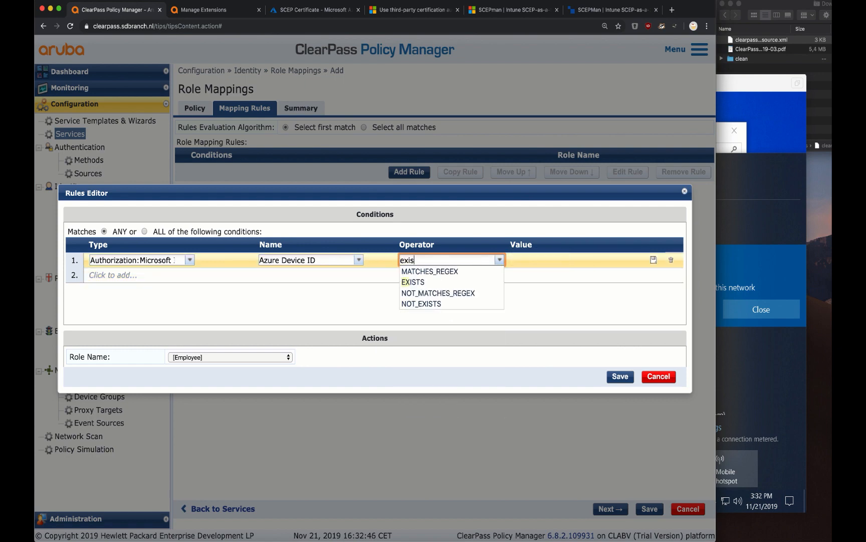
left_click(472, 271)
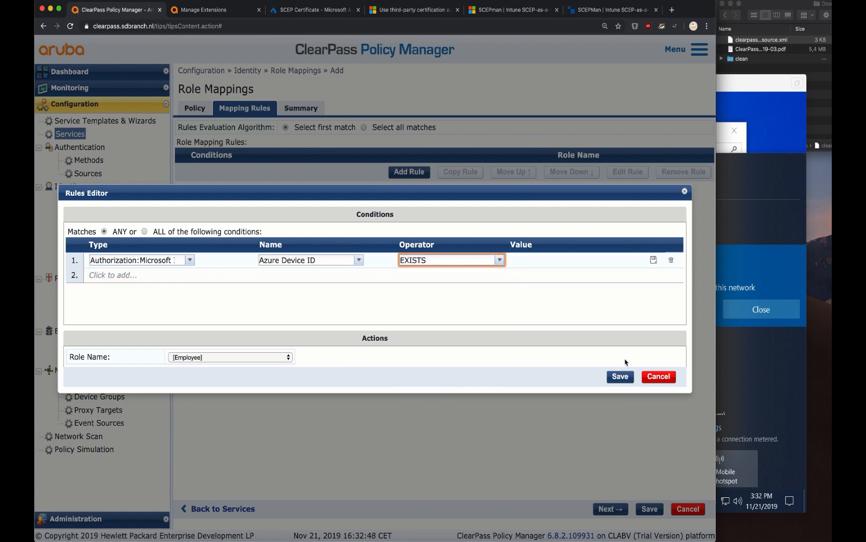
left_click(622, 379)
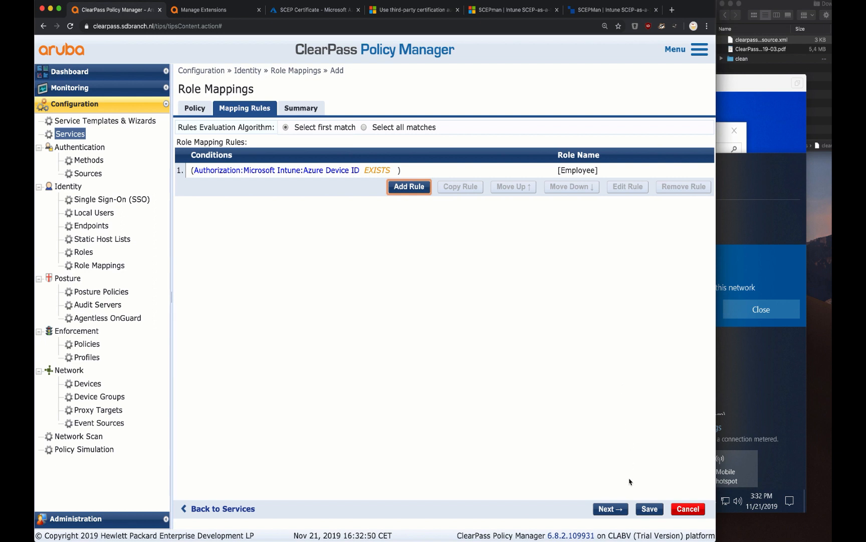
Save the policy, select Airheads-Corp Role Mapping for the service, and start a new Enforcement Policy
left_click(643, 514)
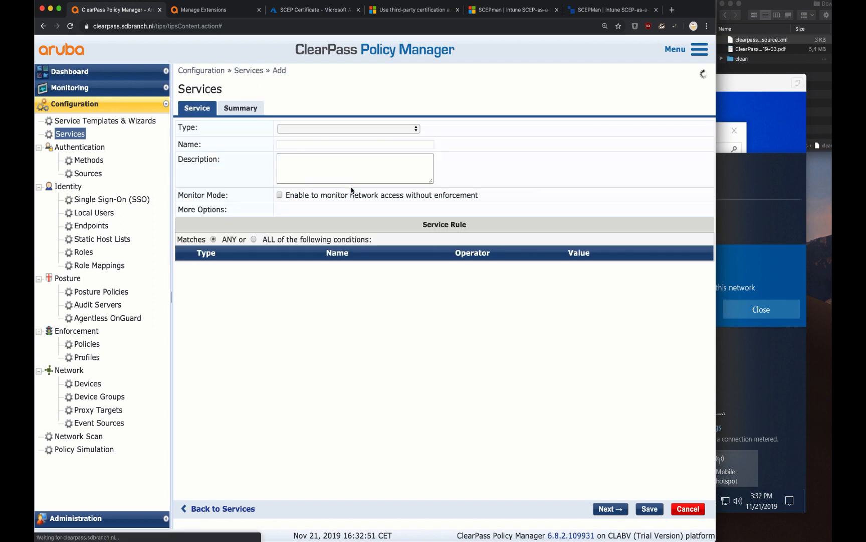
left_click(353, 149)
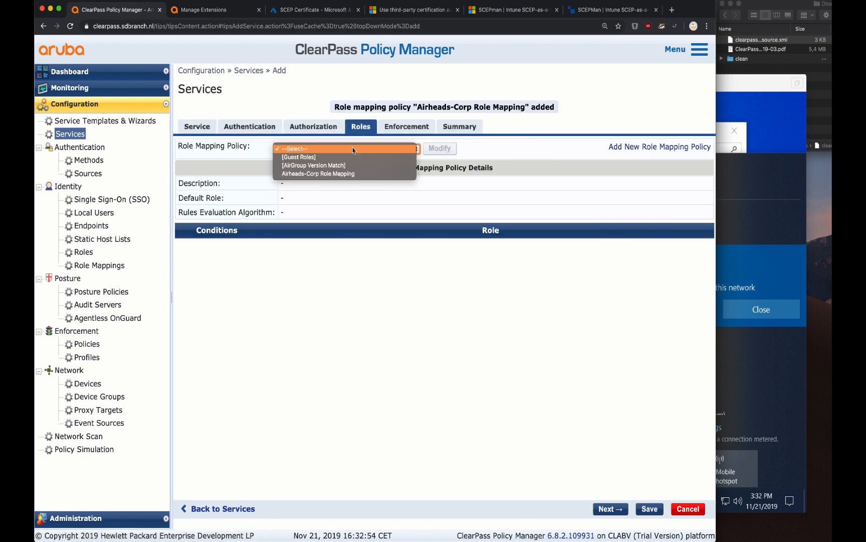
left_click(345, 173)
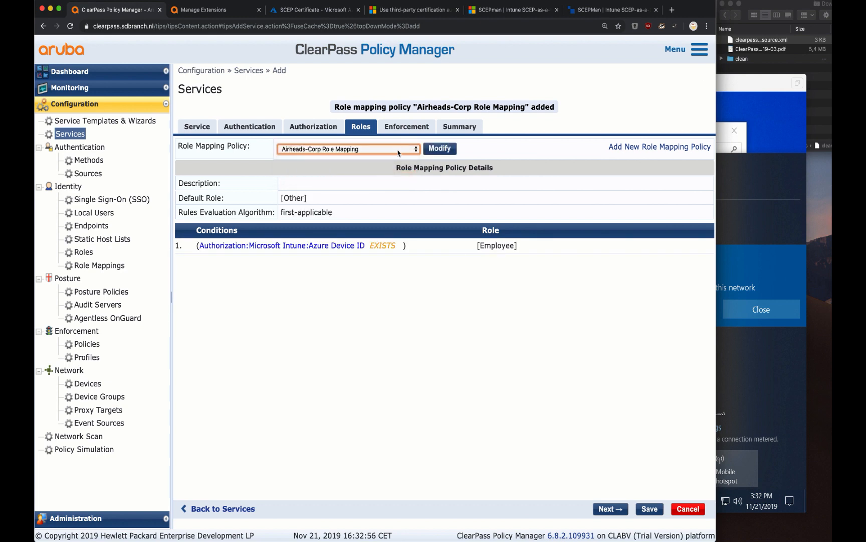
left_click(418, 131)
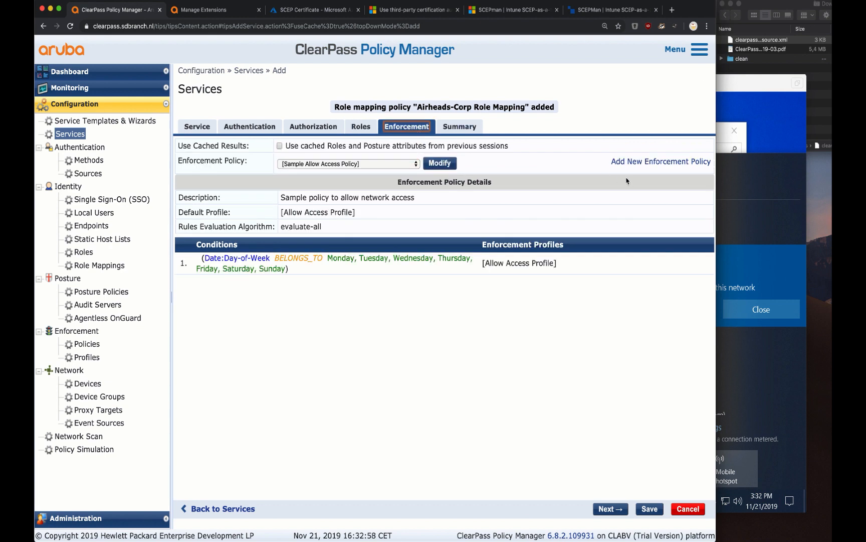
left_click(647, 163)
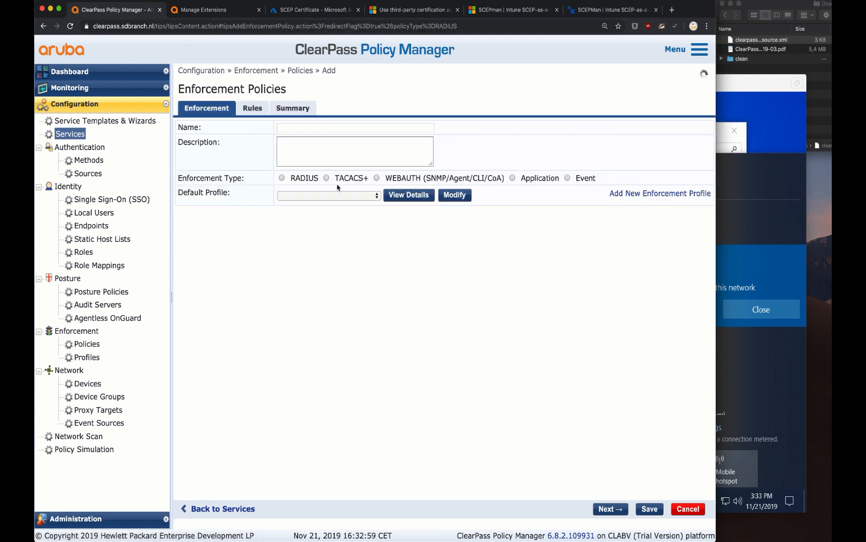
Name the policy 'Airheads-Corp Enforcement Policy' with [Deny Access Profile] as the default profile
left_click(332, 195)
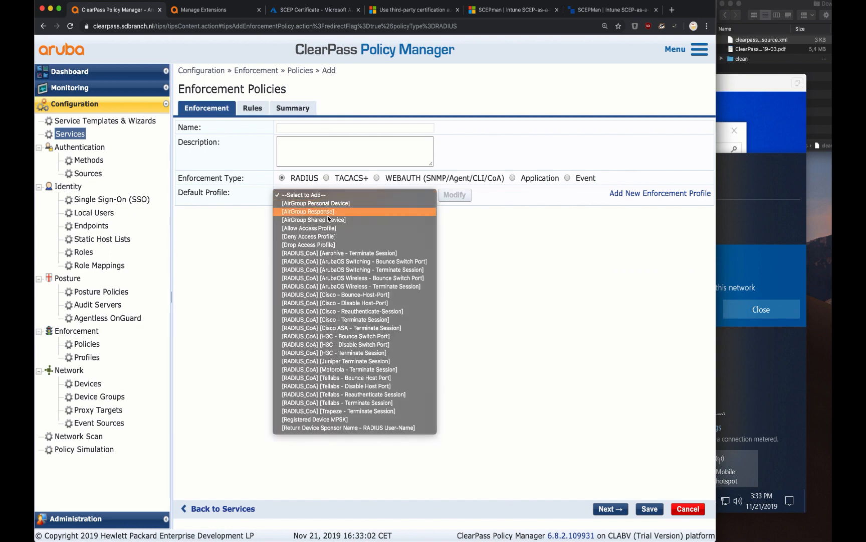
left_click(330, 236)
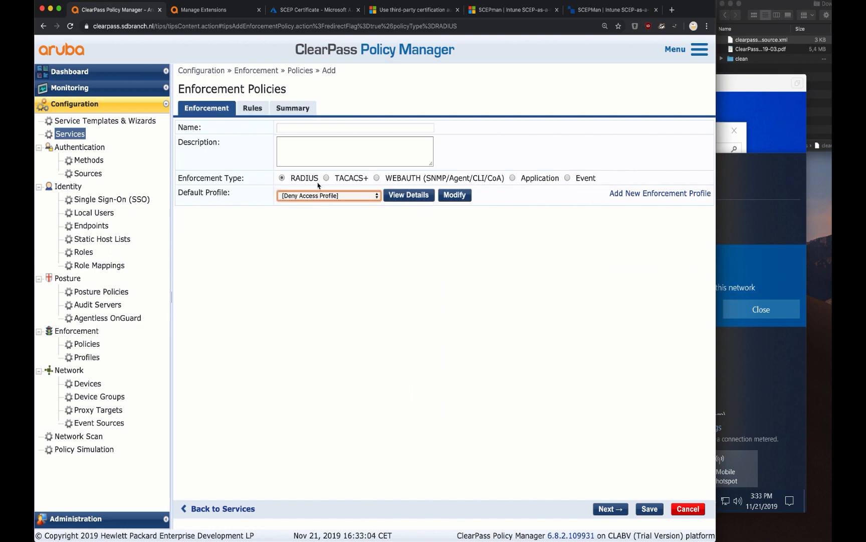
left_click(310, 131)
type("Airh")
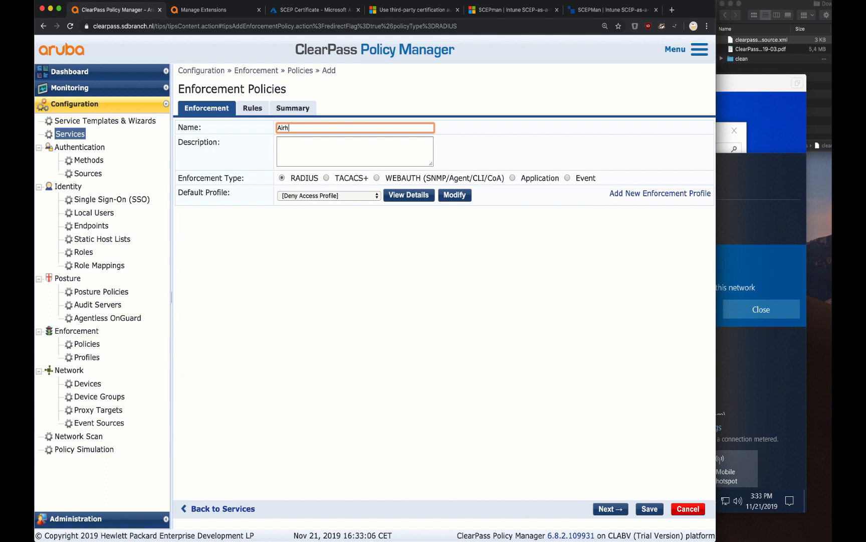
type("eads-Corp Enforcement Policy")
left_click(252, 108)
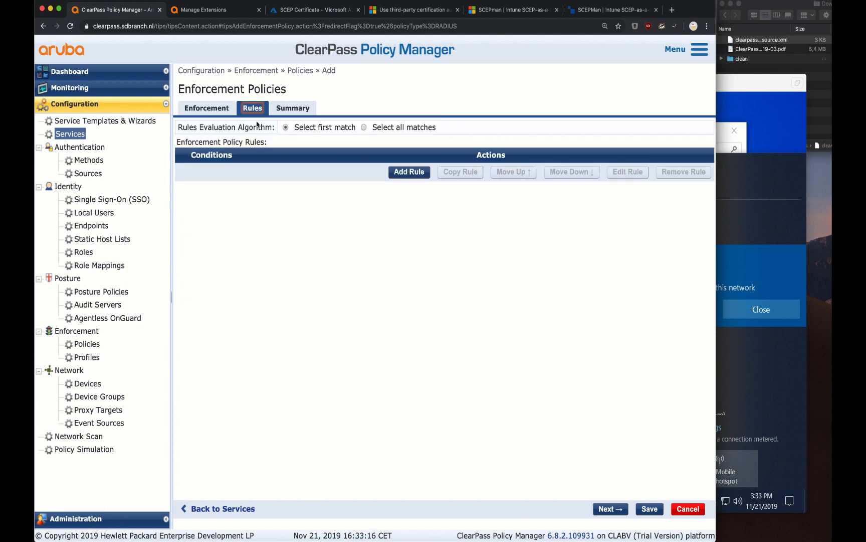
Add a rule whose condition is Tips:Role EQUALS [Employee]
left_click(406, 172)
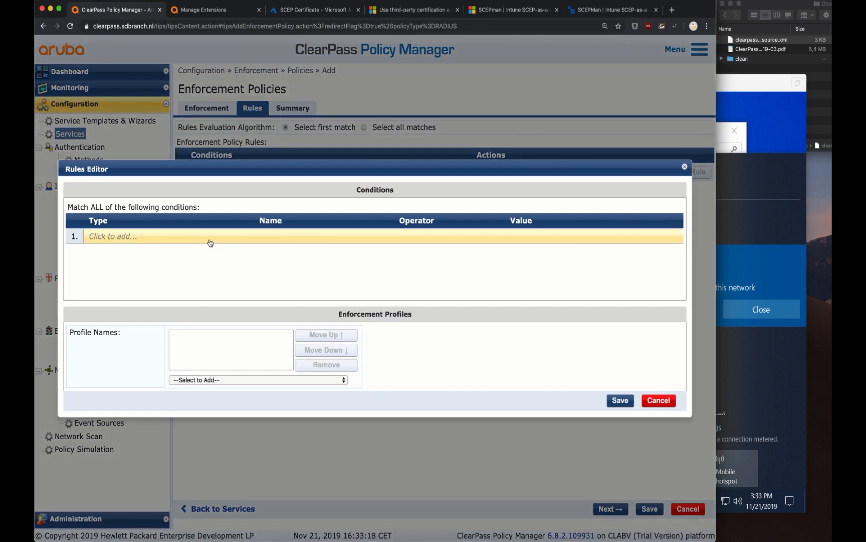
left_click(158, 242)
type("Tips")
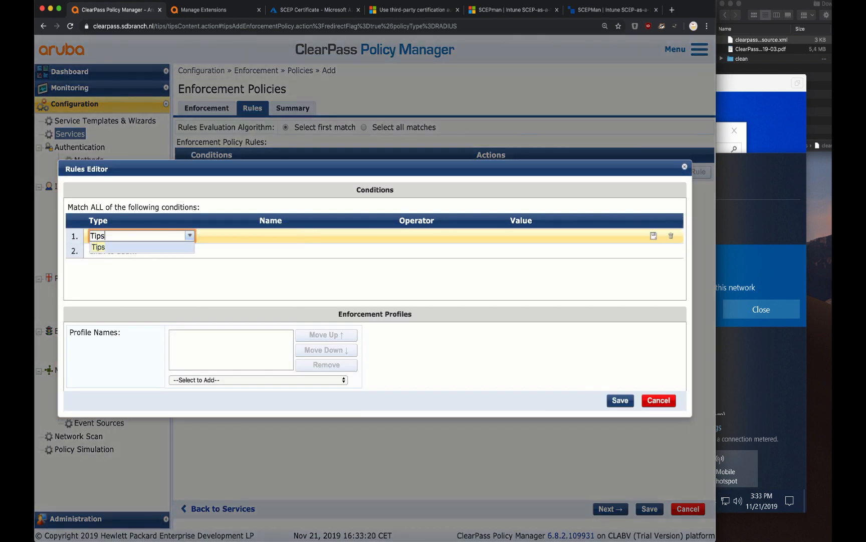
key("Tab")
type("role")
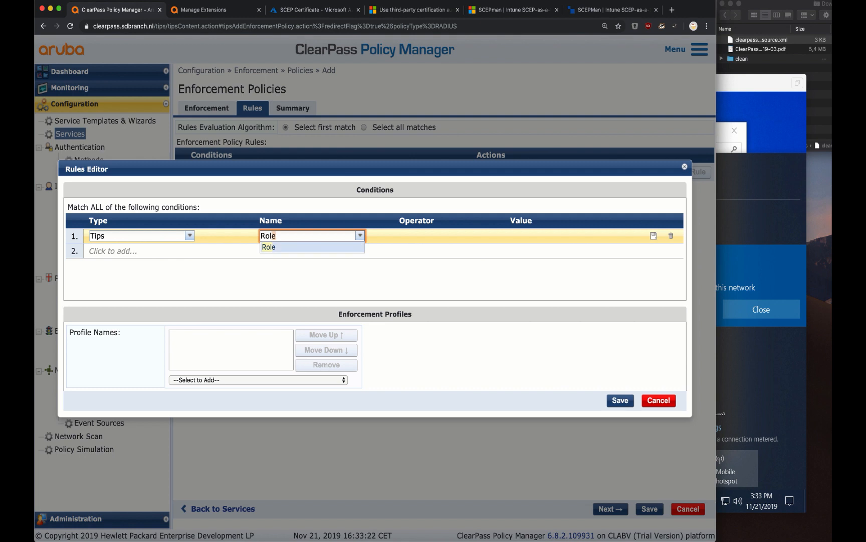
key("Tab")
type("eq")
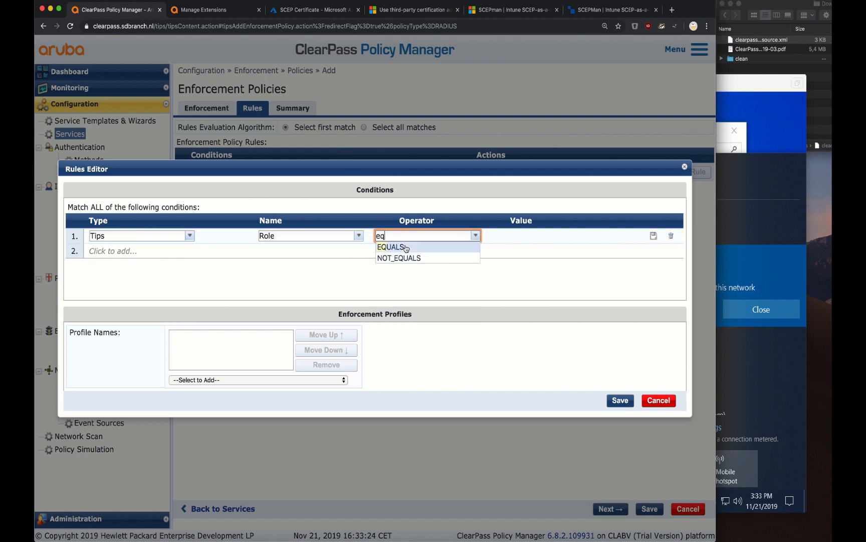
left_click(396, 247)
type("emplo")
key("Down")
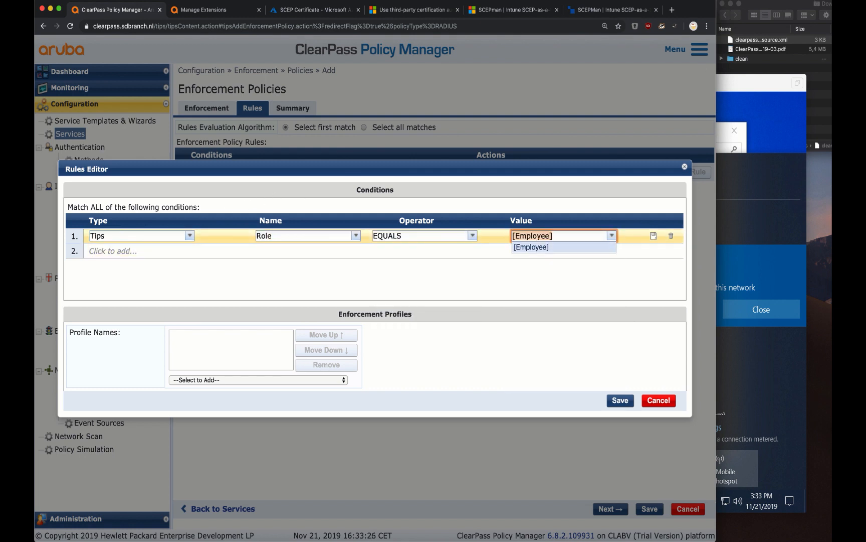
key("Return")
Give the rule the [RADIUS] [Allow Access Profile] and save it
left_click(311, 381)
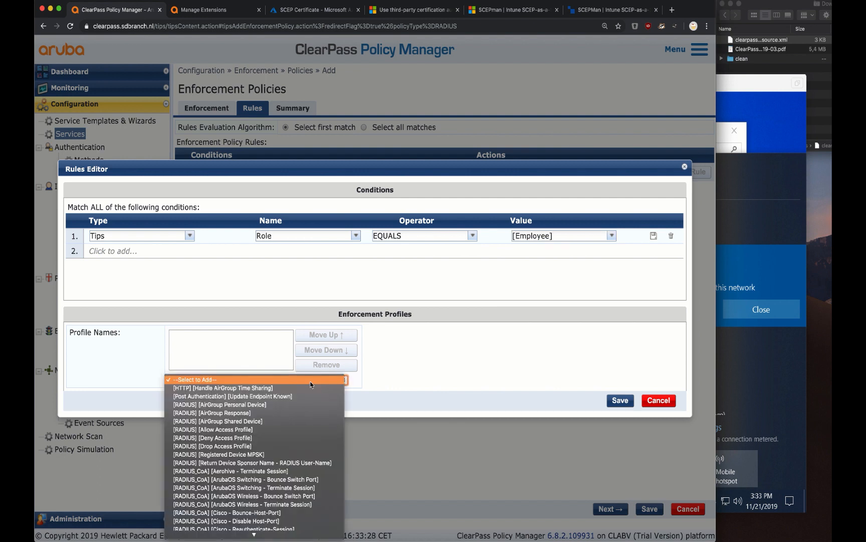
left_click(270, 430)
left_click(620, 400)
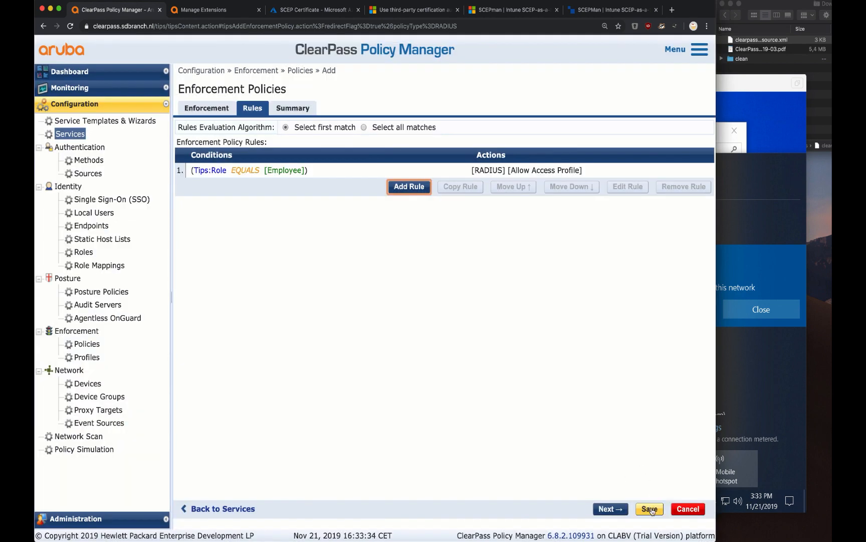
Save the enforcement policy, select Airheads-Corp Enforcement Policy for the service, and save the service
left_click(650, 509)
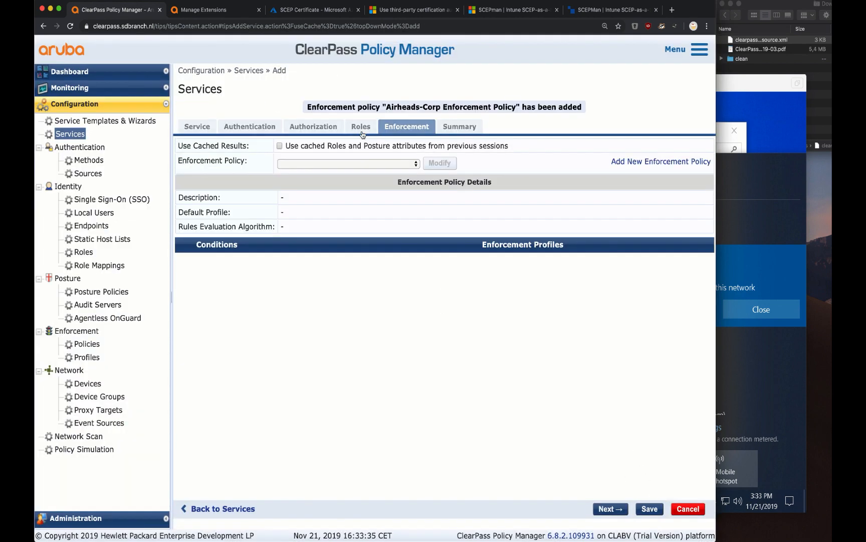
left_click(354, 164)
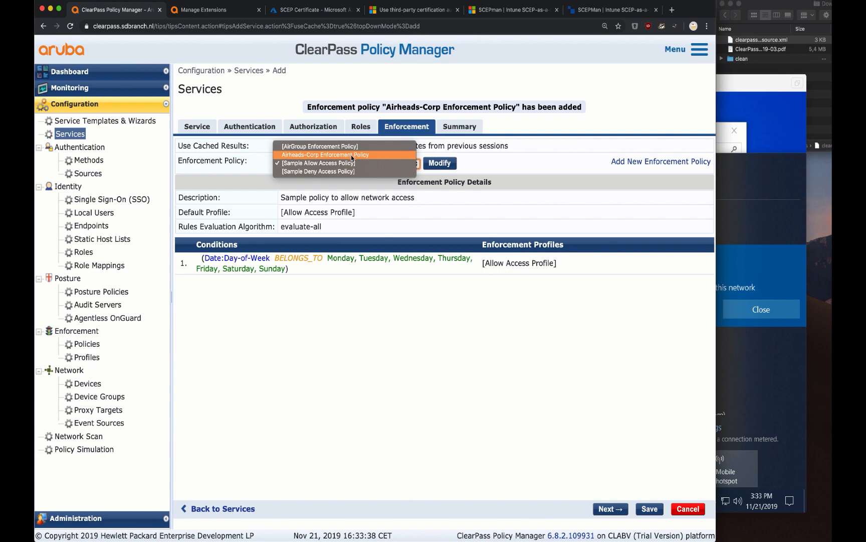
left_click(352, 156)
left_click(658, 510)
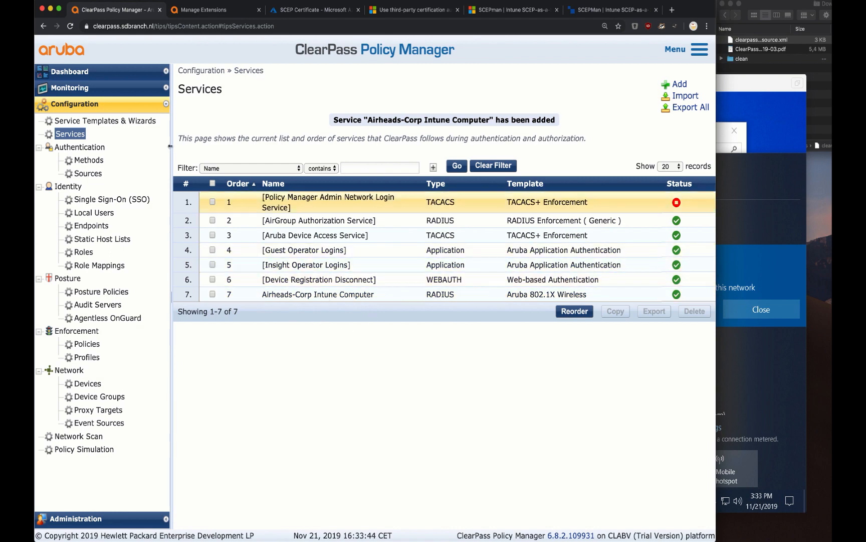
Dismiss the failed connection message in the VM and reconnect to Airheads-Corp Wi-Fi
left_click(786, 143)
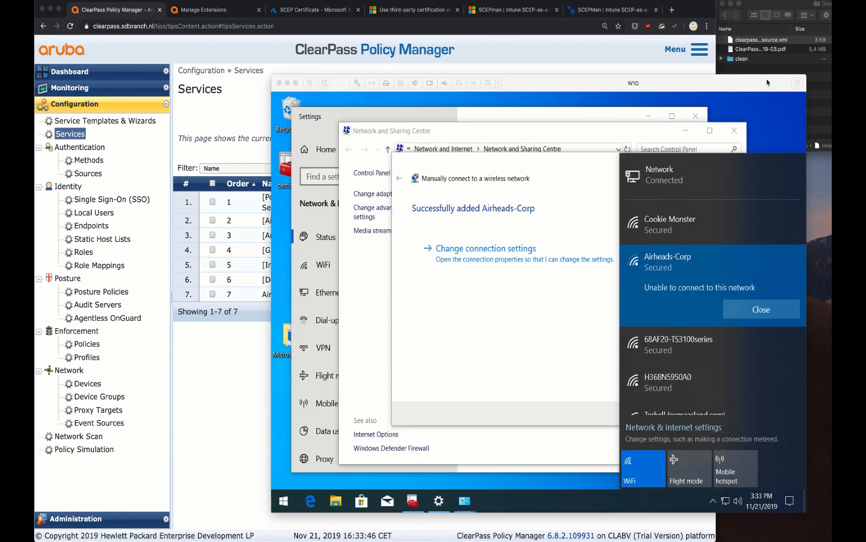
left_click(759, 309)
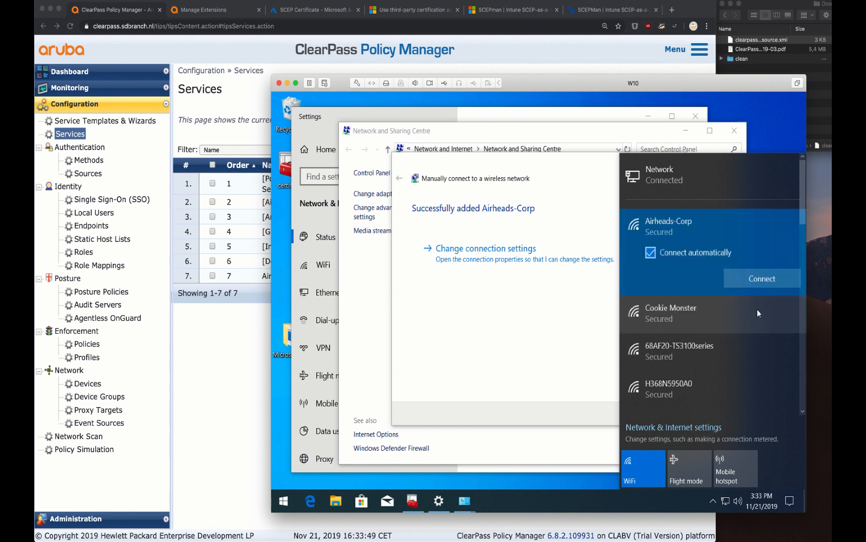
left_click(758, 279)
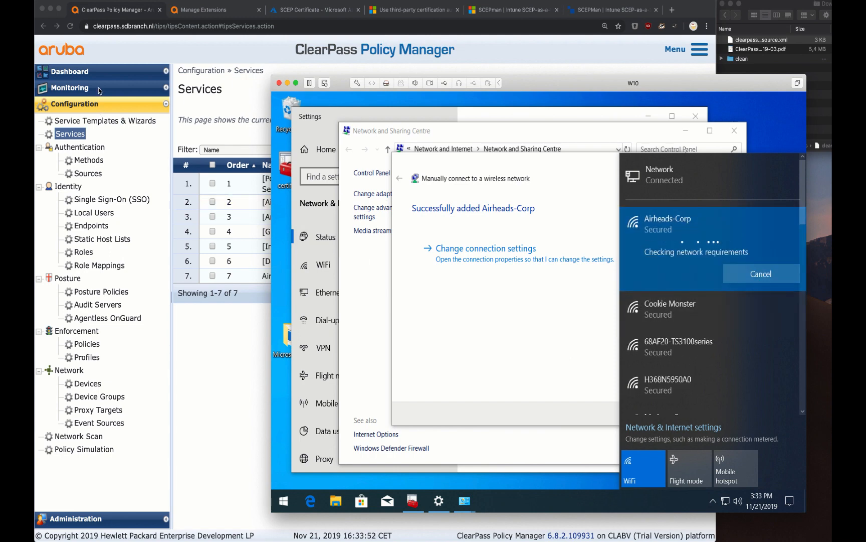
left_click(98, 90)
left_click(93, 92)
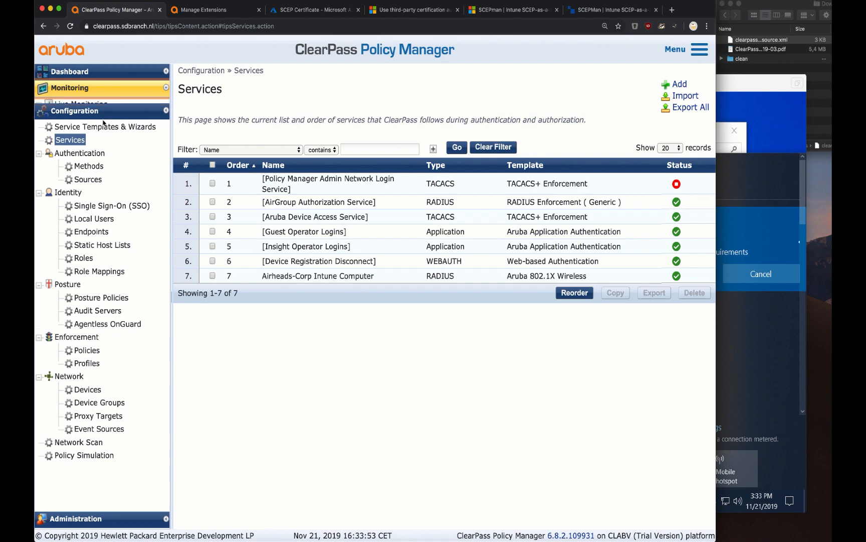
Inspect the newest rejected request in Access Tracker and find its unknown_ca alert
left_click(93, 118)
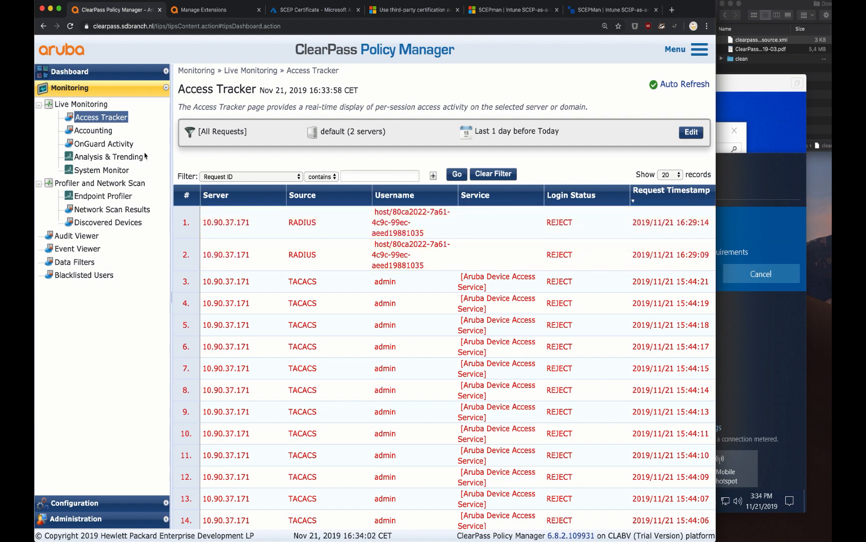
left_click(111, 116)
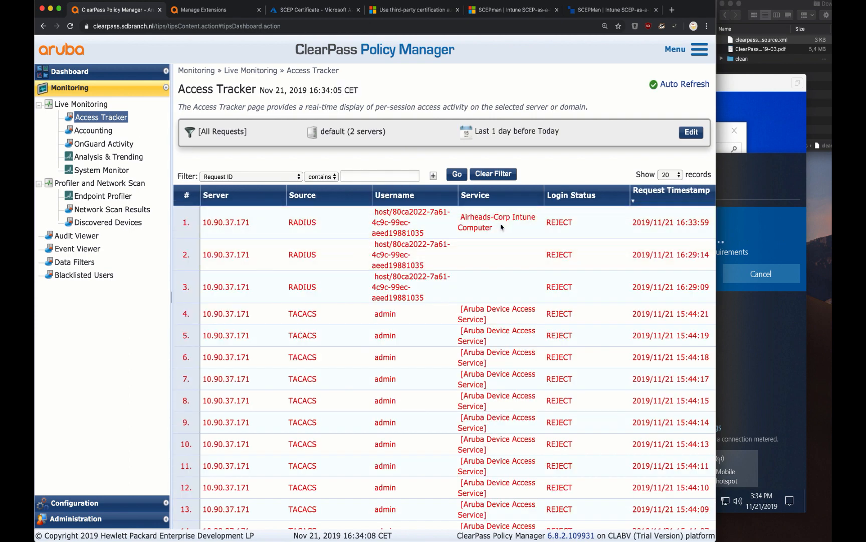
left_click(502, 227)
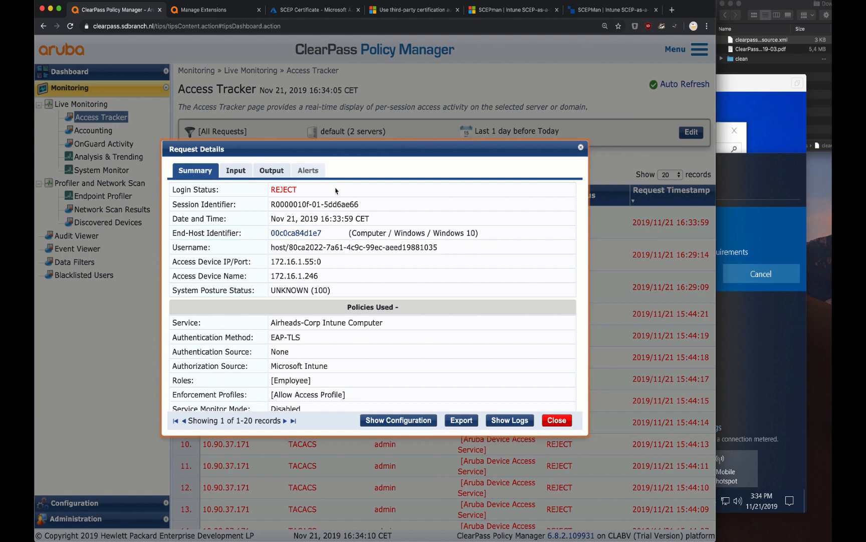
scroll(298, 298, "down", 1)
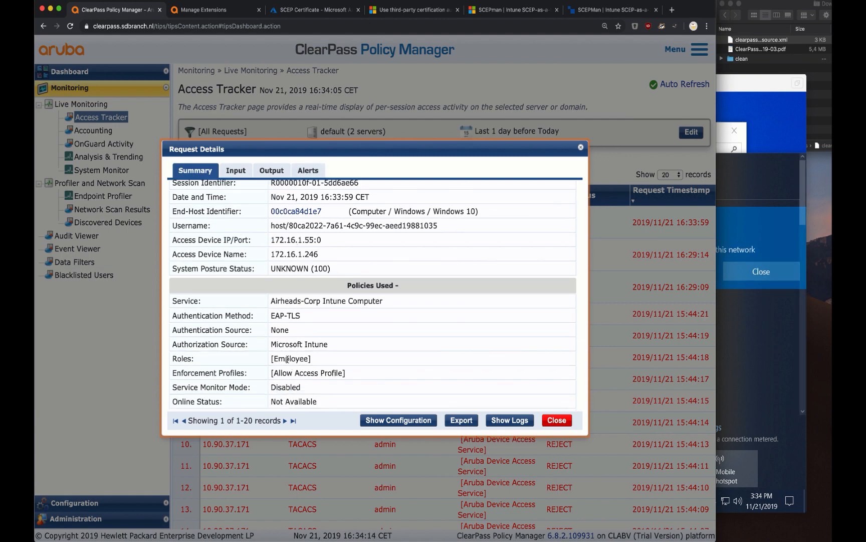
left_click(309, 172)
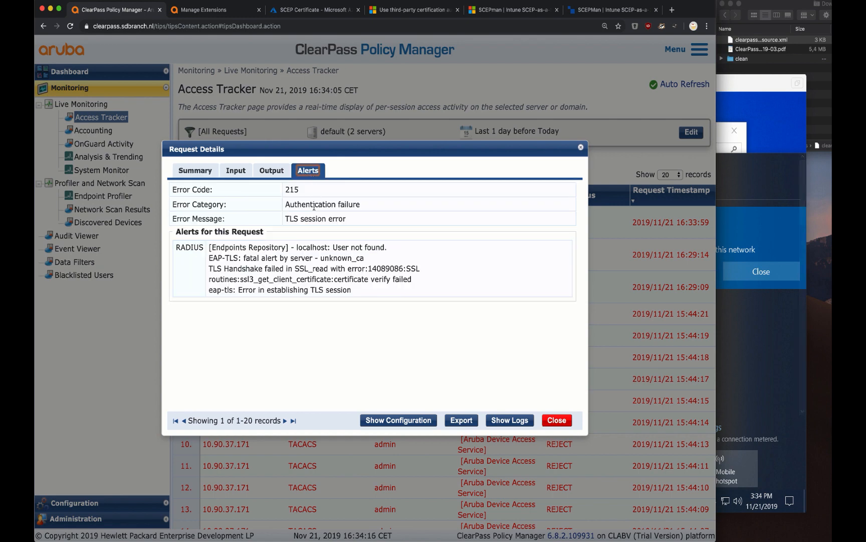
triple_click(328, 256)
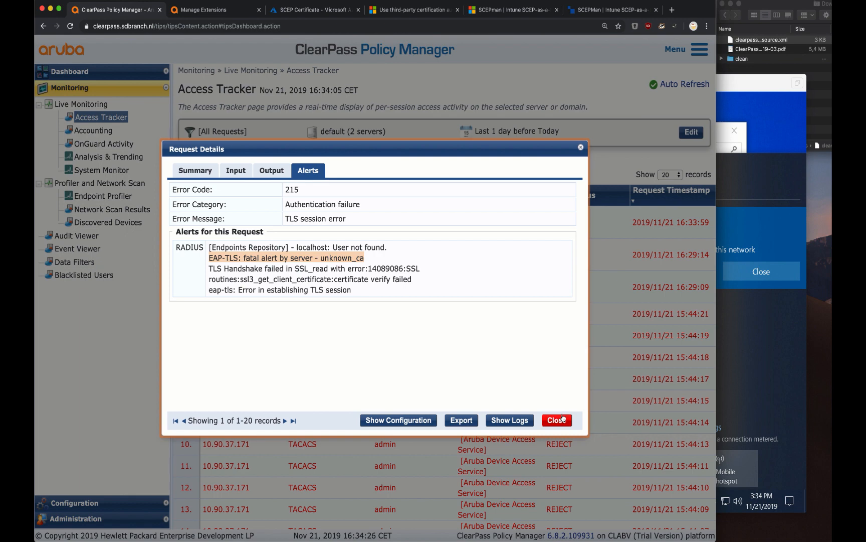
left_click(557, 419)
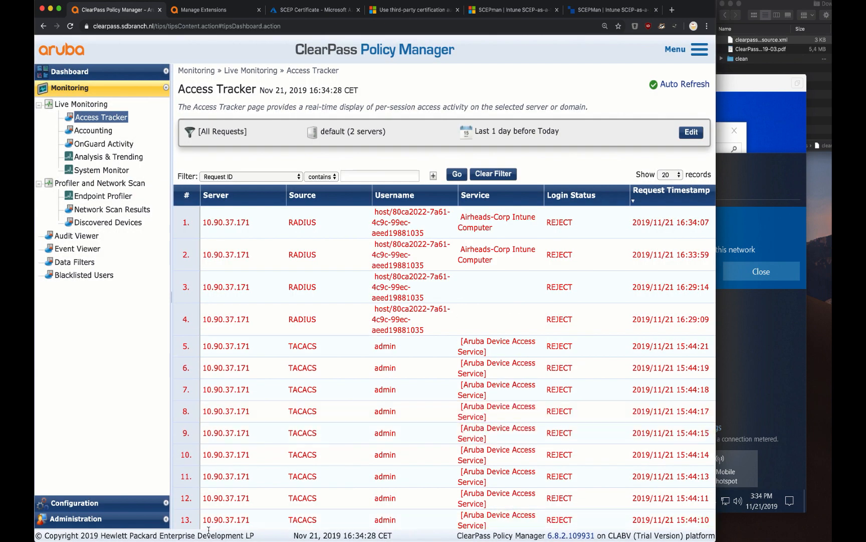
Go to Administration > Certificates > Trust List
left_click(75, 518)
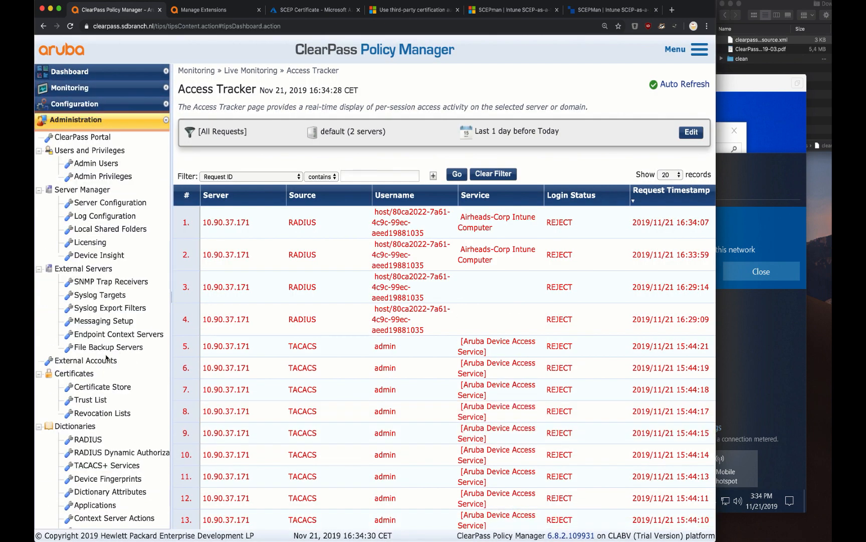
left_click(99, 402)
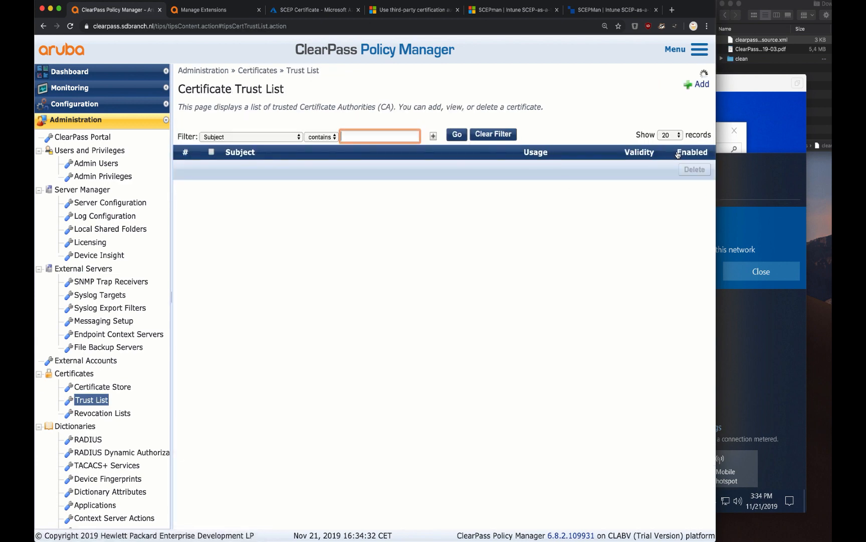
left_click(766, 86)
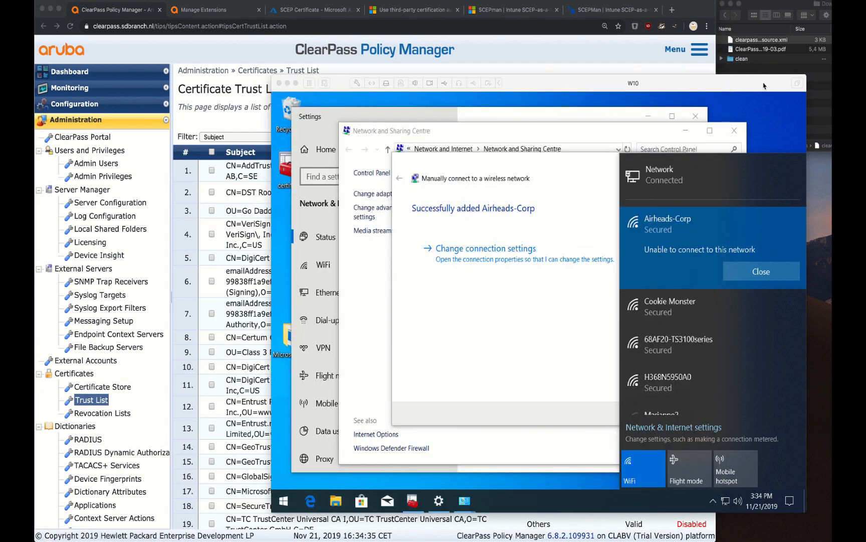
In certlm, open the device certificate's SCEPman-Device-Root-CA-V1 root certificate details
left_click(413, 500)
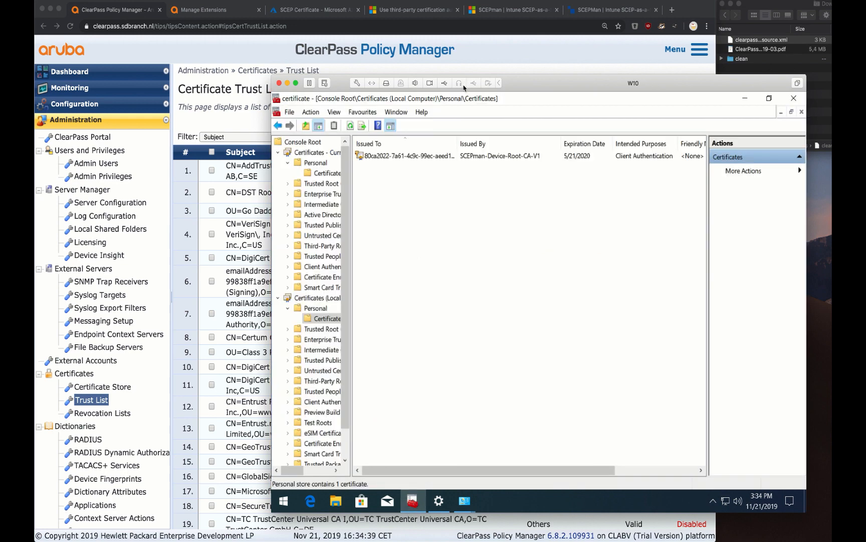
double_click(465, 99)
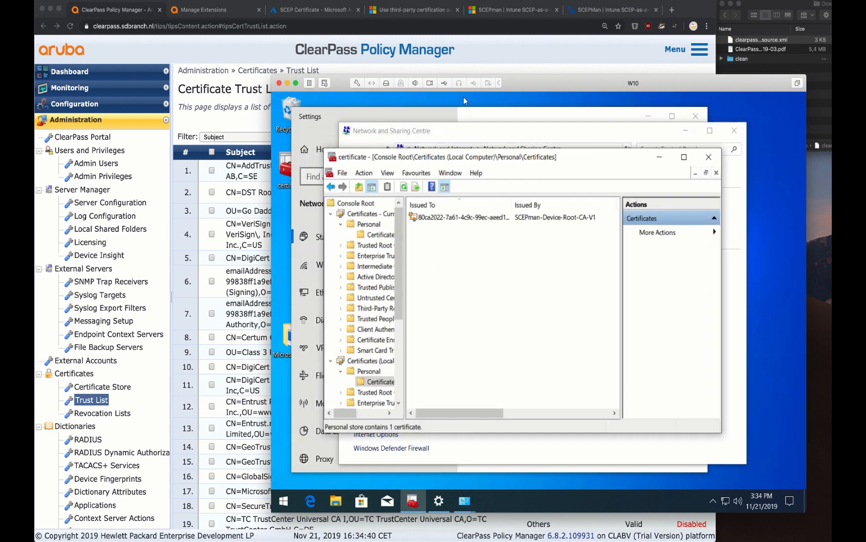
double_click(442, 224)
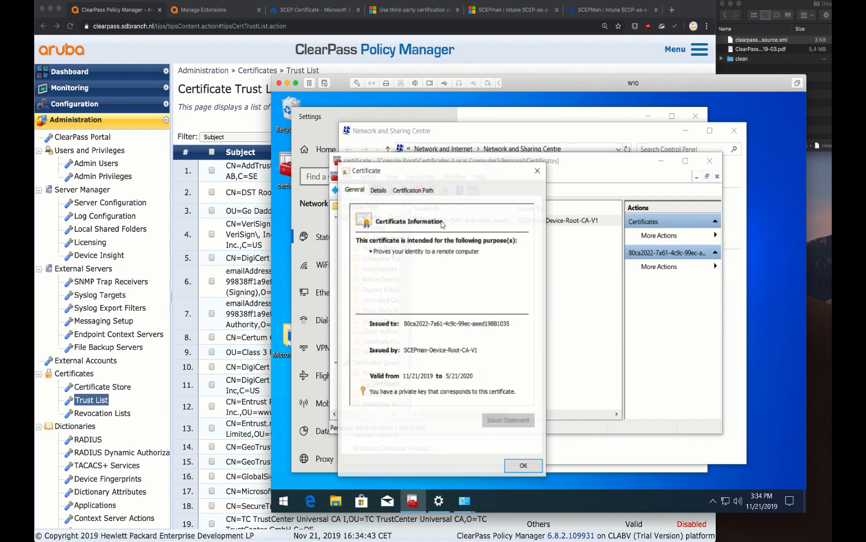
left_click(414, 189)
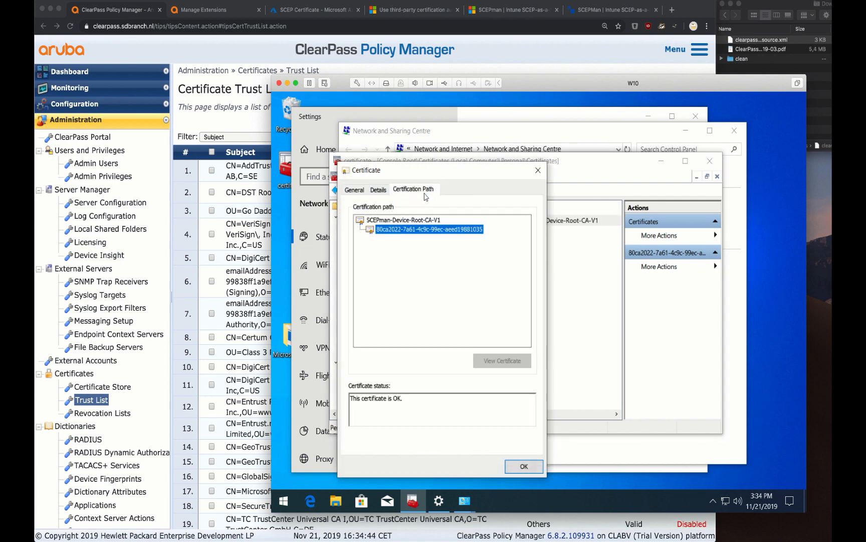
left_click(408, 222)
left_click(503, 361)
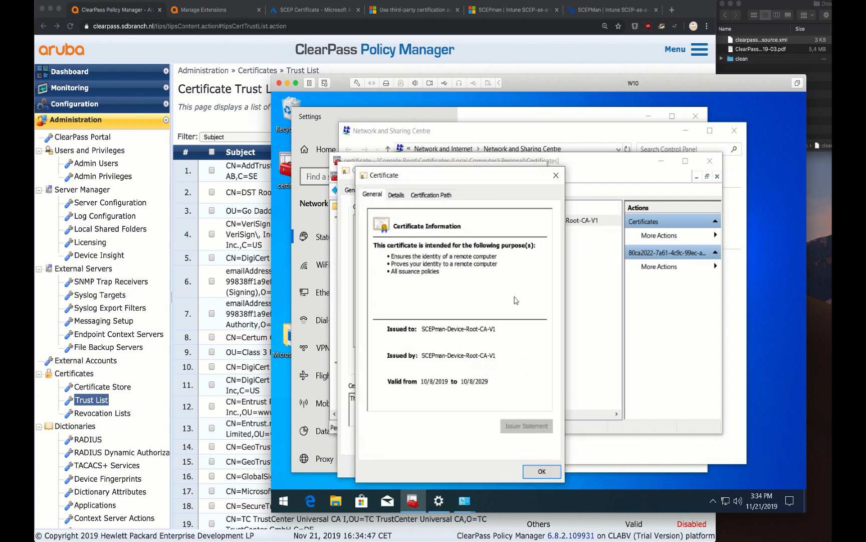
left_click(389, 198)
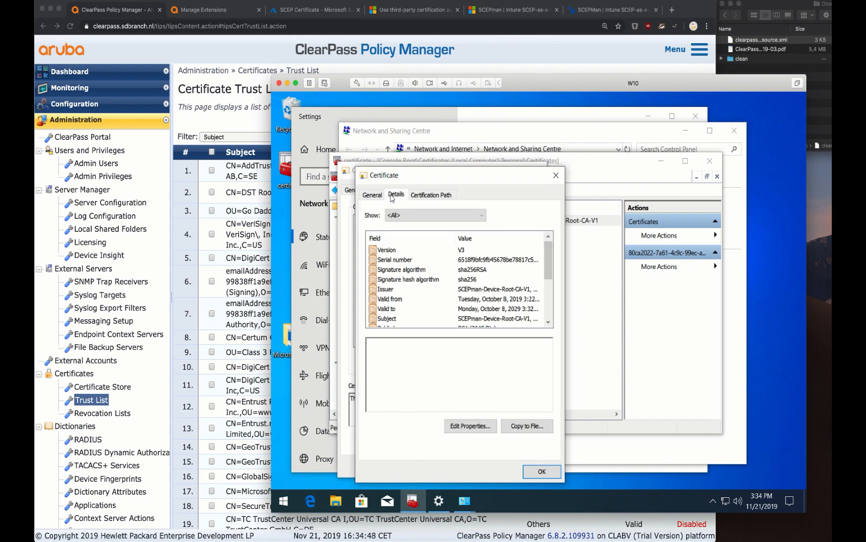
Export the root certificate in DER format to the Desktop as scepman_rootca.cer
left_click(523, 432)
key("Return")
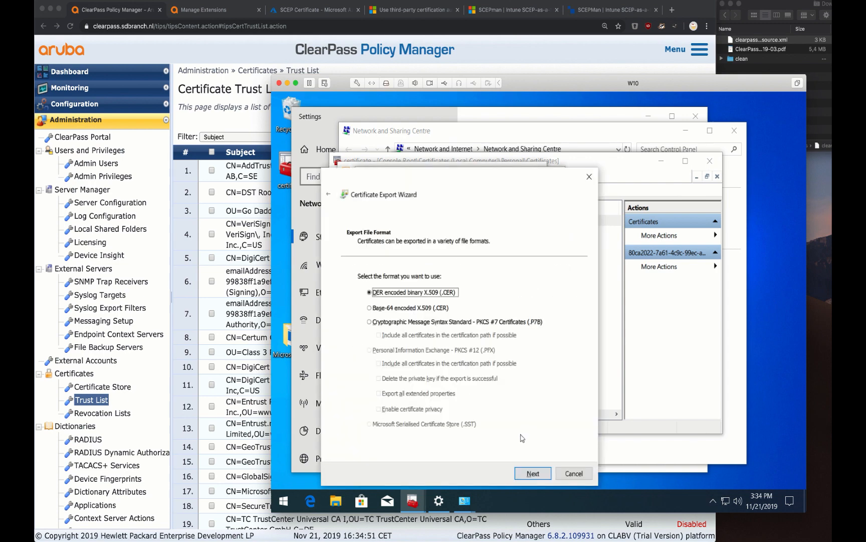
key("Return")
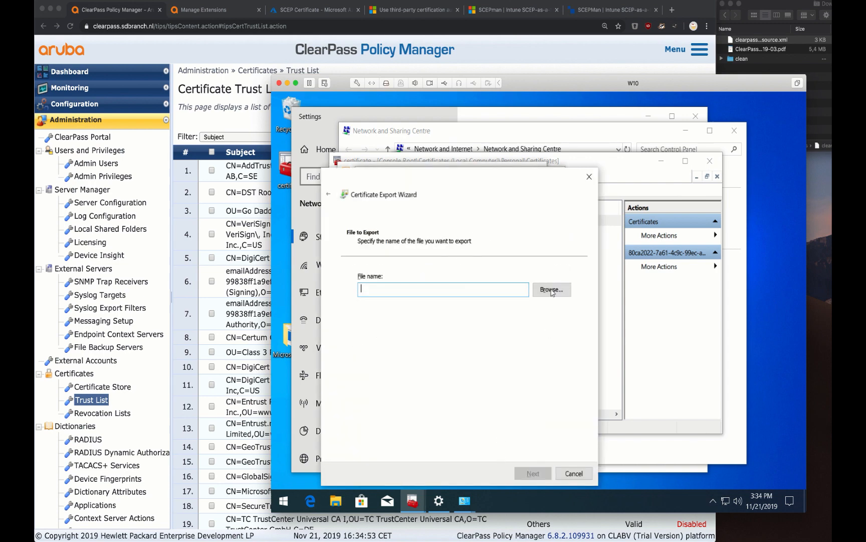
left_click(552, 289)
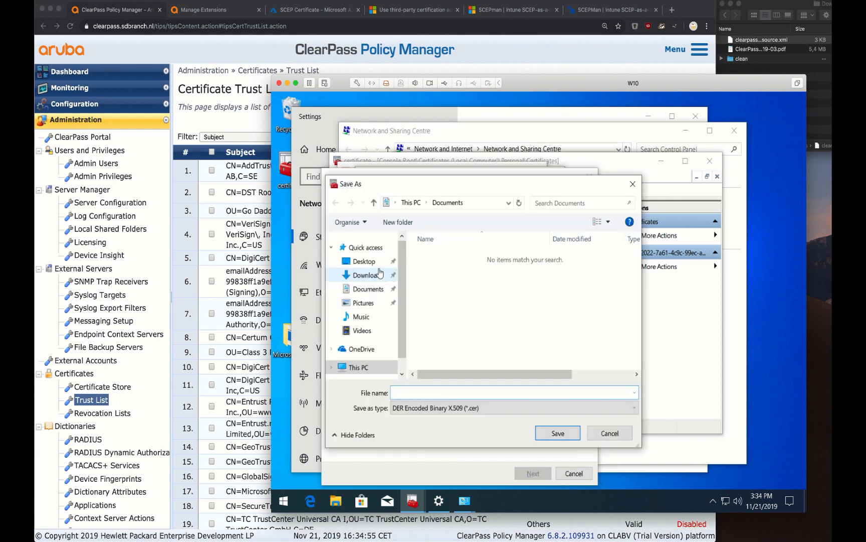
left_click(377, 266)
type("sc")
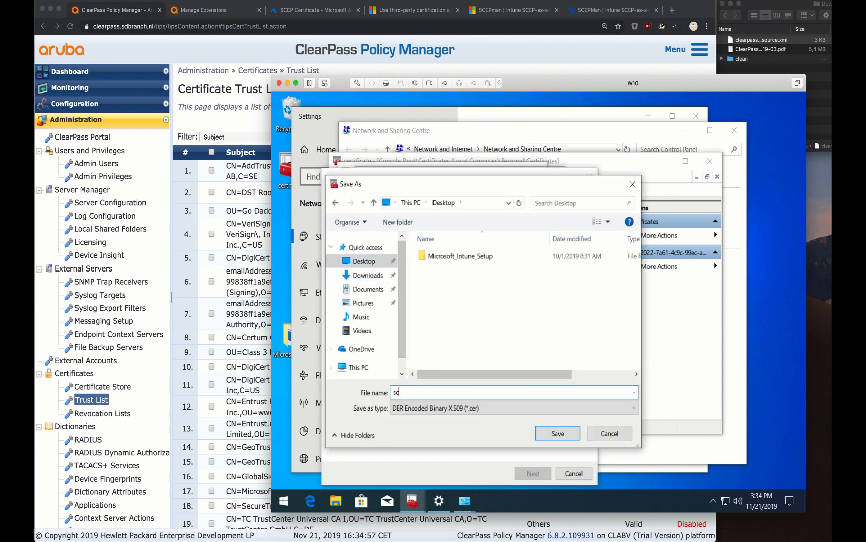
type("epman_rootca")
key("Return")
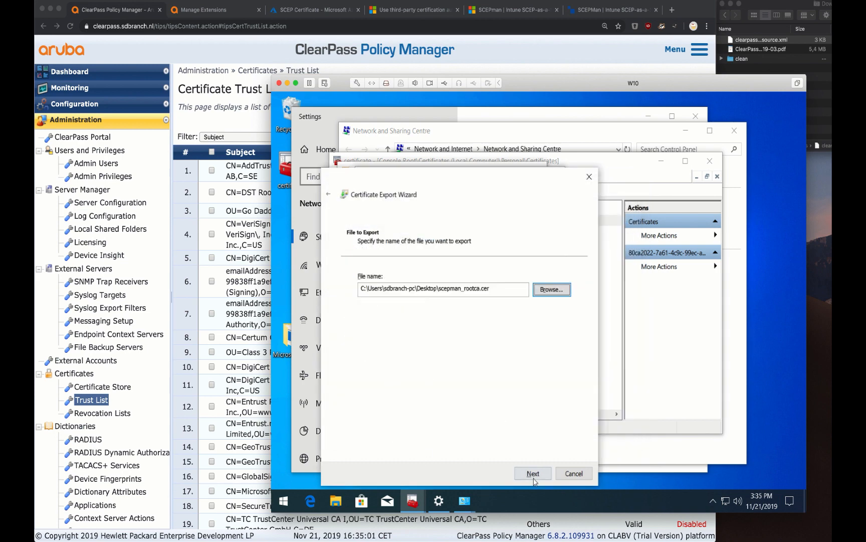
left_click(533, 473)
left_click(533, 473)
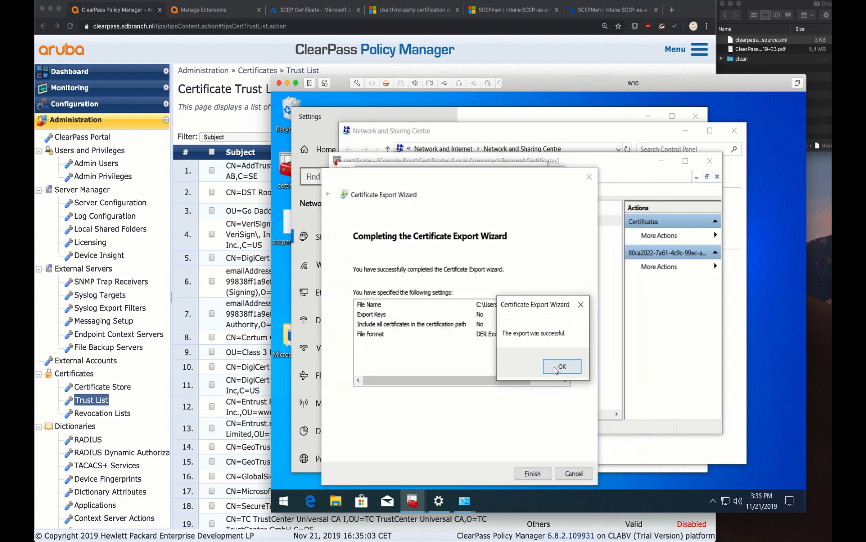
left_click(560, 367)
Close the certificate windows and paste the exported file into the Mac file list
left_click(549, 476)
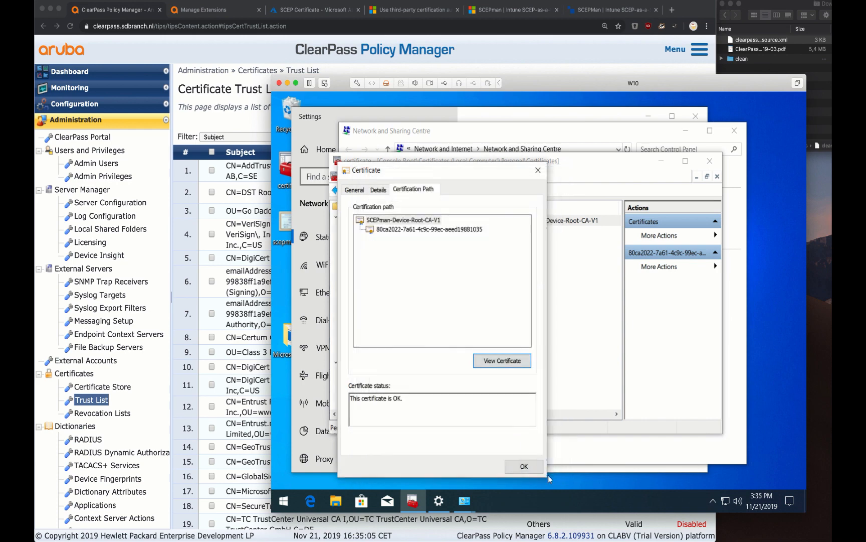
left_click(523, 467)
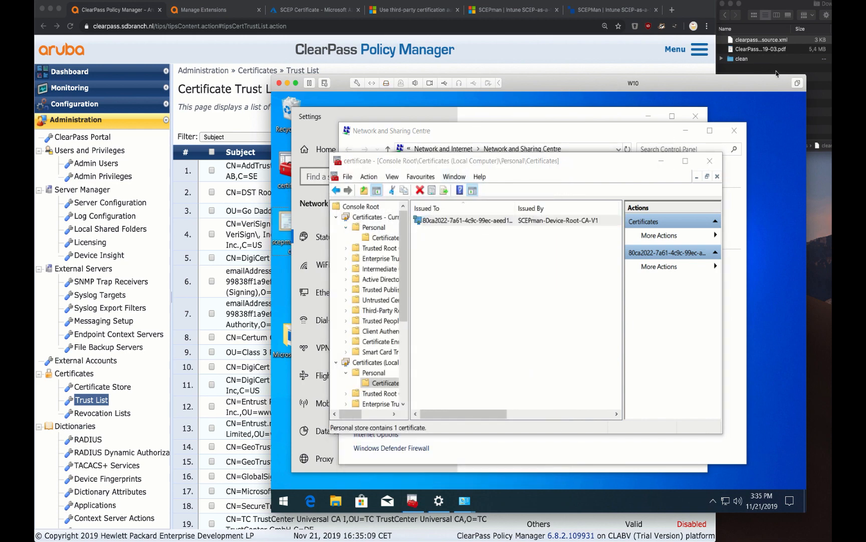
left_click(815, 77)
left_click(797, 98)
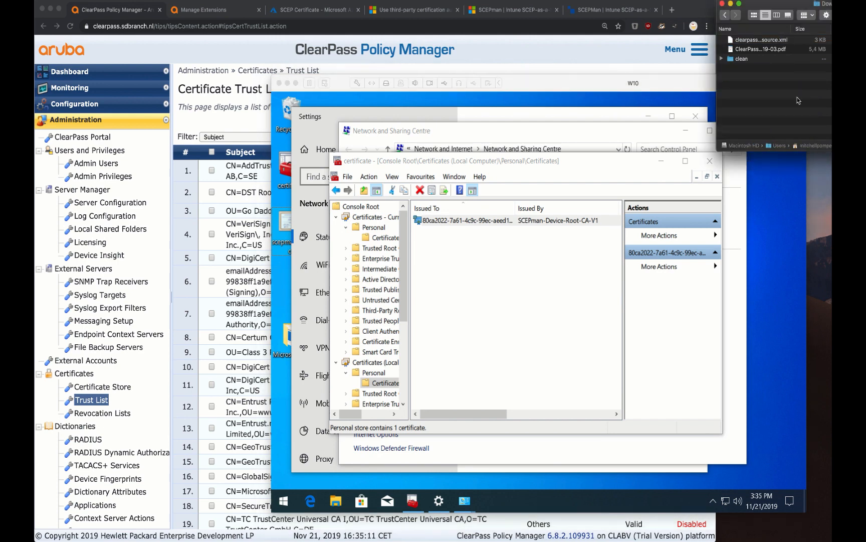
key("super+v")
left_click(600, 59)
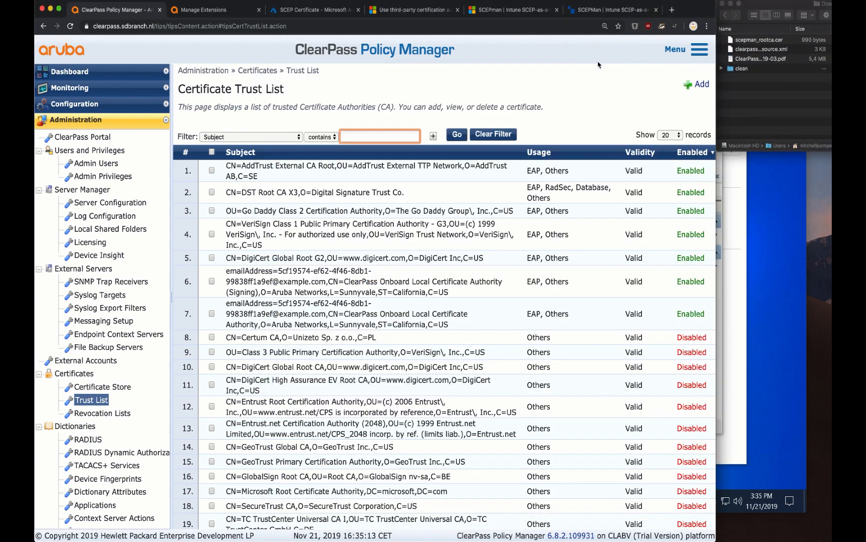
Upload scepman_rootca.cer to the Certificate Trust List with EAP usage, then open Access Tracker
left_click(699, 85)
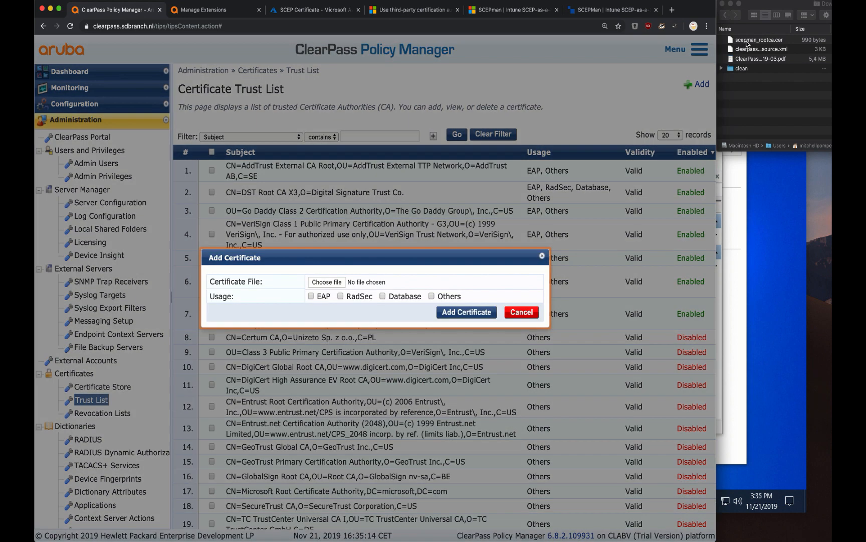
left_click(751, 43)
left_click(751, 43)
left_click_drag(742, 44, 341, 283)
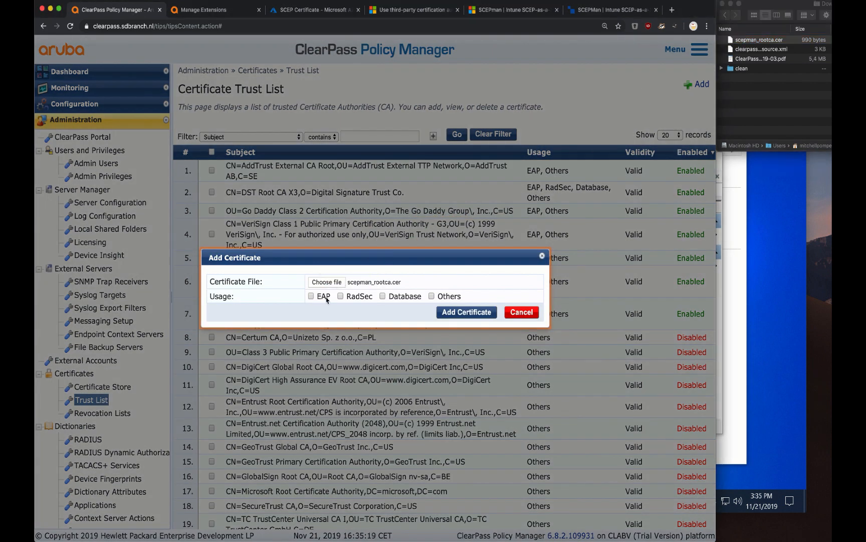
left_click(453, 318)
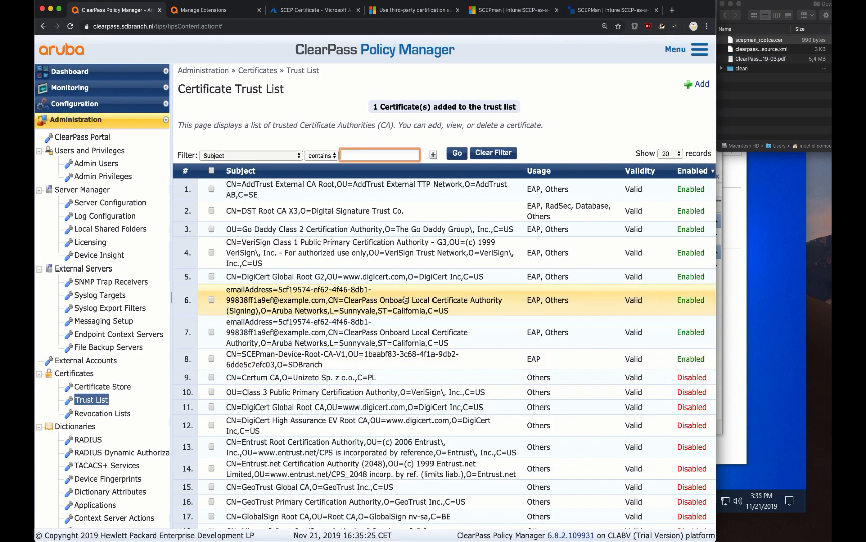
left_click(134, 93)
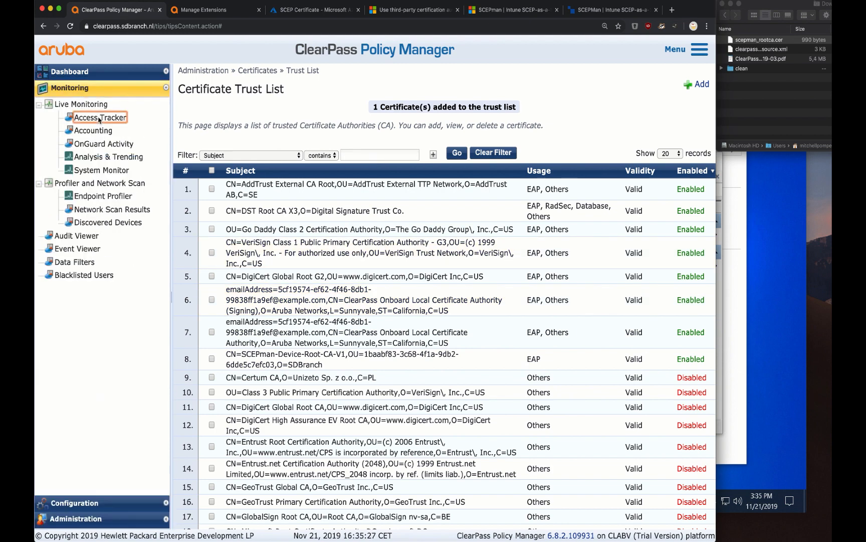
left_click(100, 117)
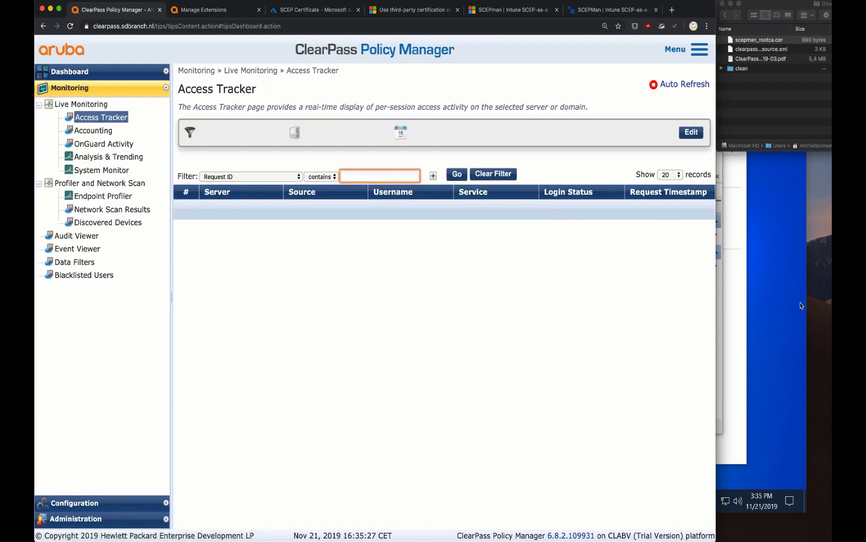
Connect the Windows 10 VM to Airheads-Corp Wi-Fi, then return to ClearPass's Access Tracker
left_click(789, 307)
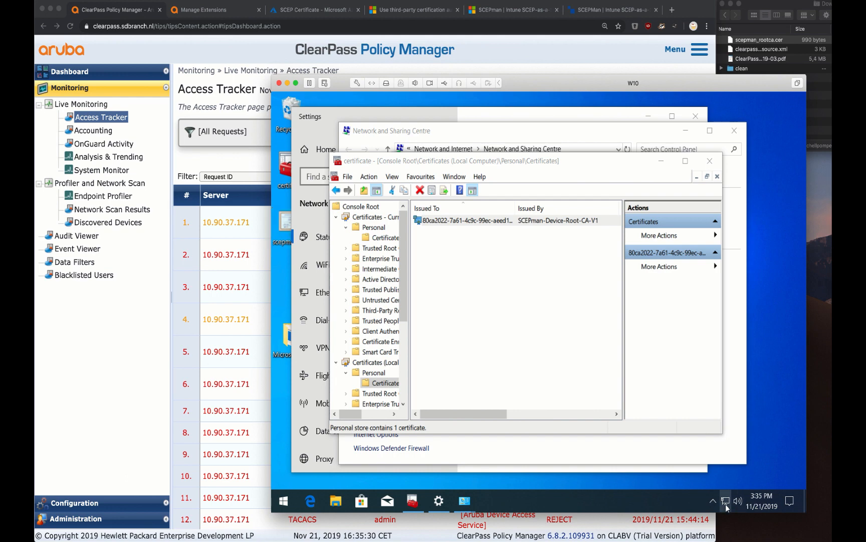
left_click(725, 500)
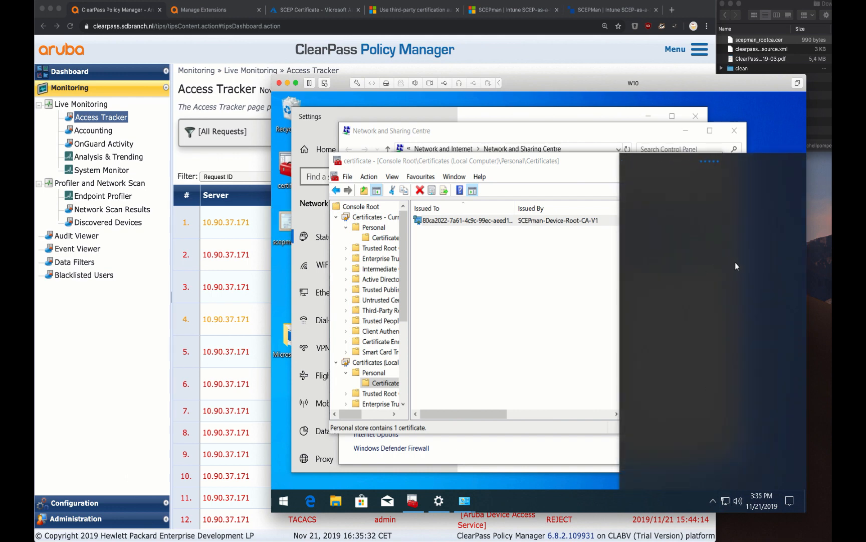
left_click(740, 236)
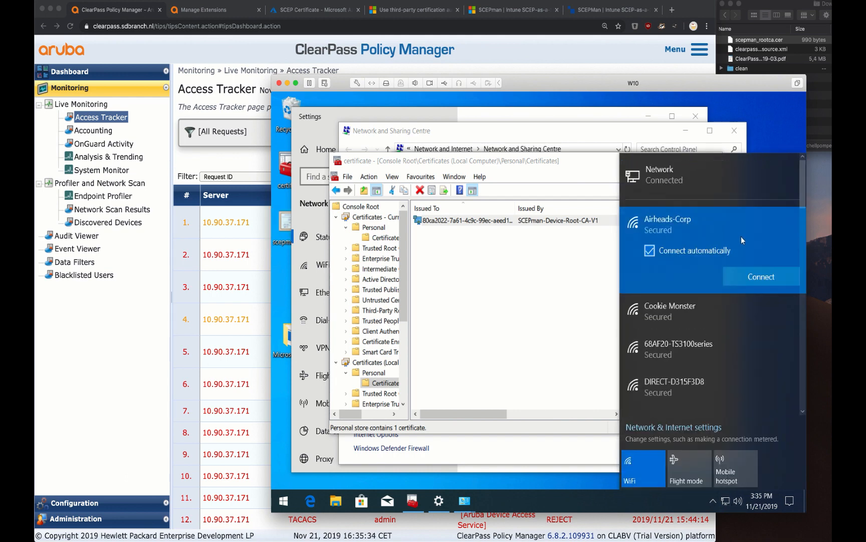
left_click(751, 276)
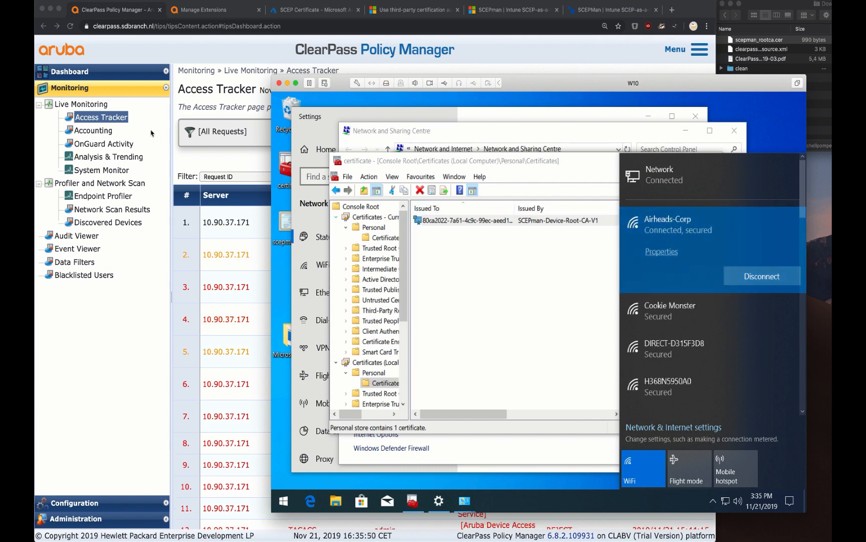
left_click(196, 149)
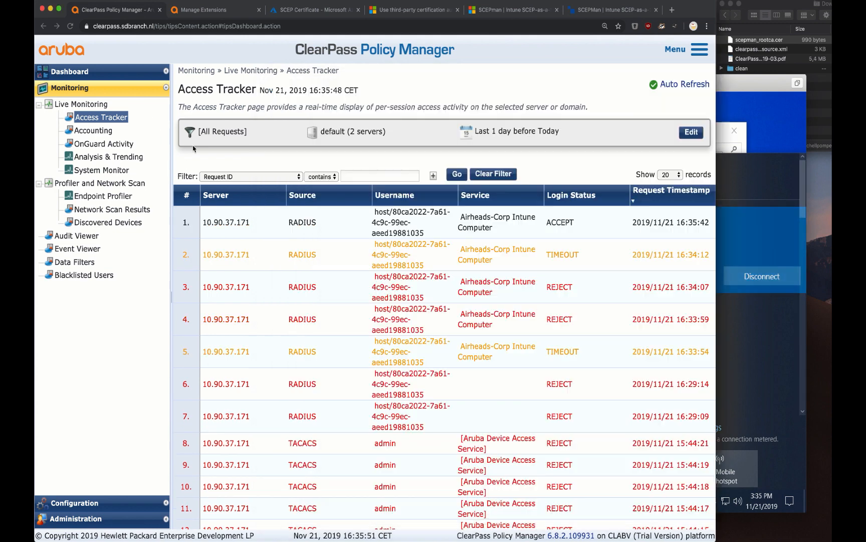
left_click(350, 225)
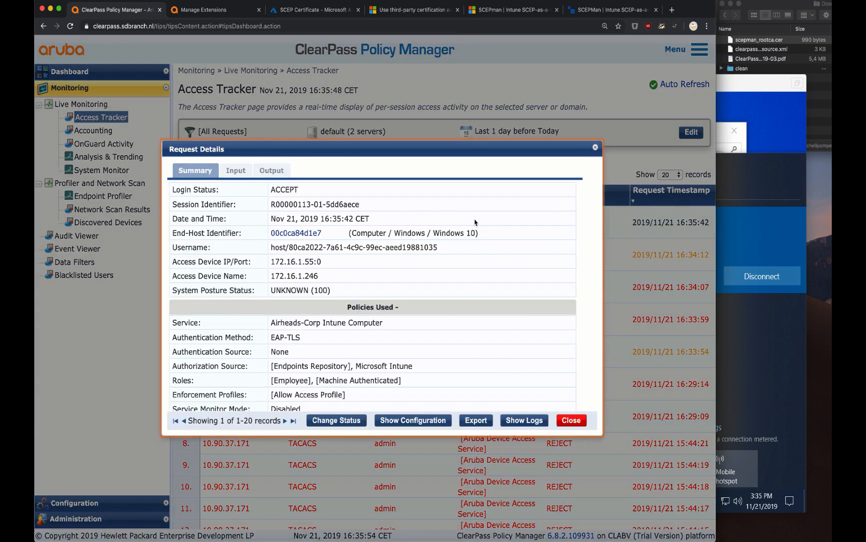
scroll(351, 337, "down", 1)
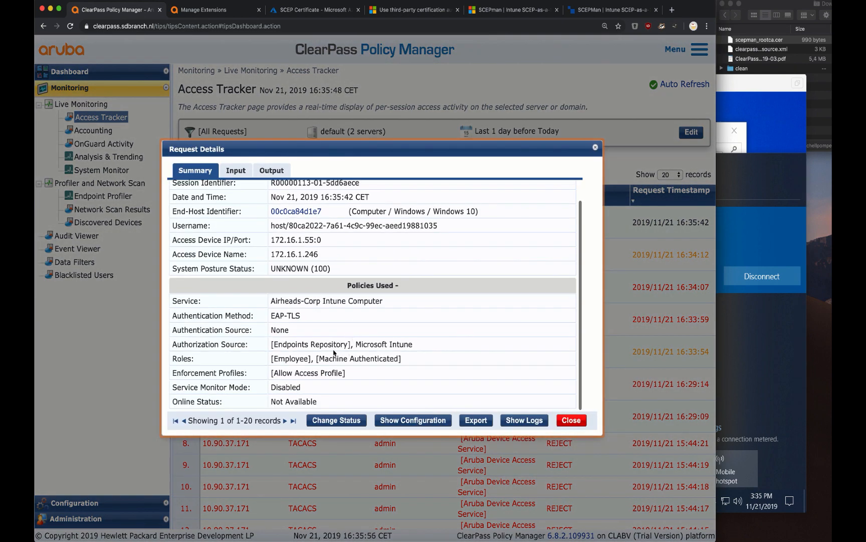
left_click_drag(327, 357, 398, 362)
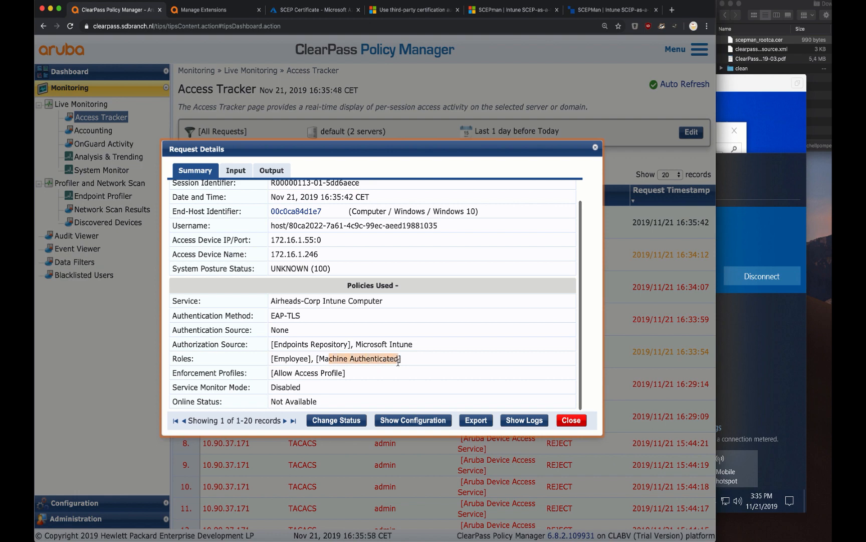
double_click(280, 359)
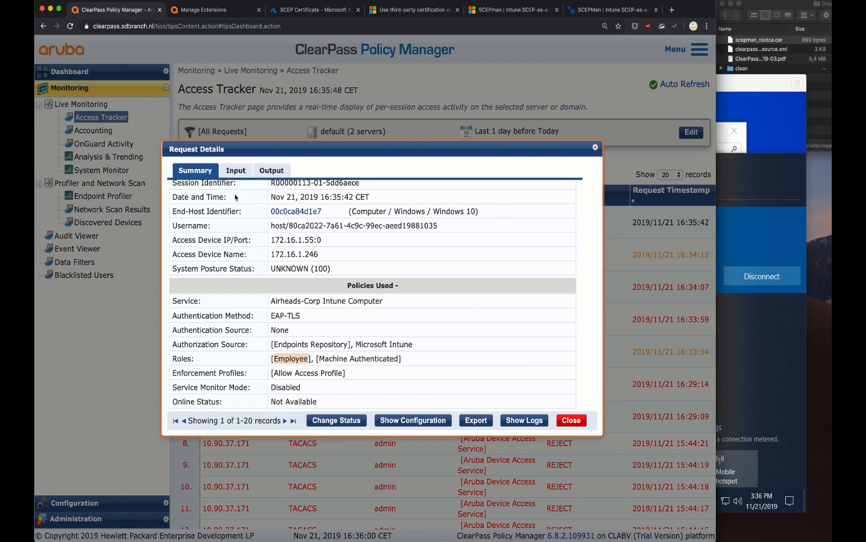
left_click(239, 174)
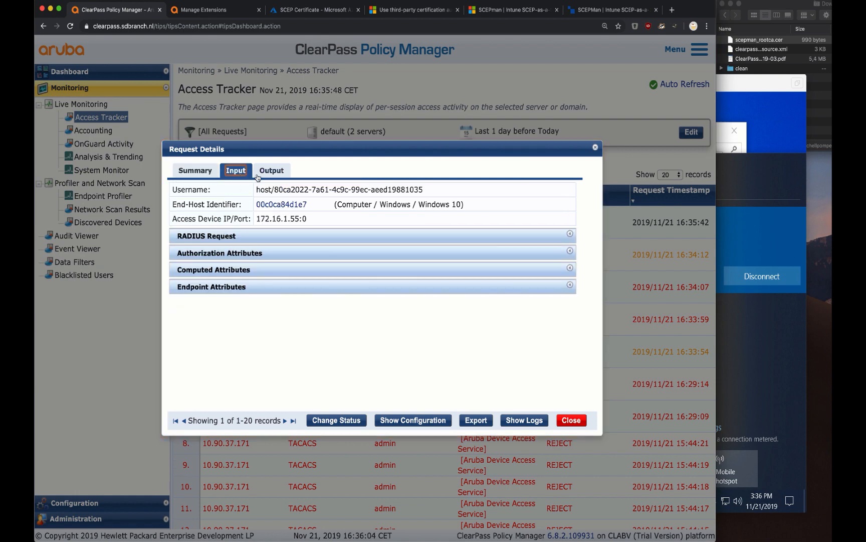
left_click(230, 238)
scroll(276, 301, "down", 3)
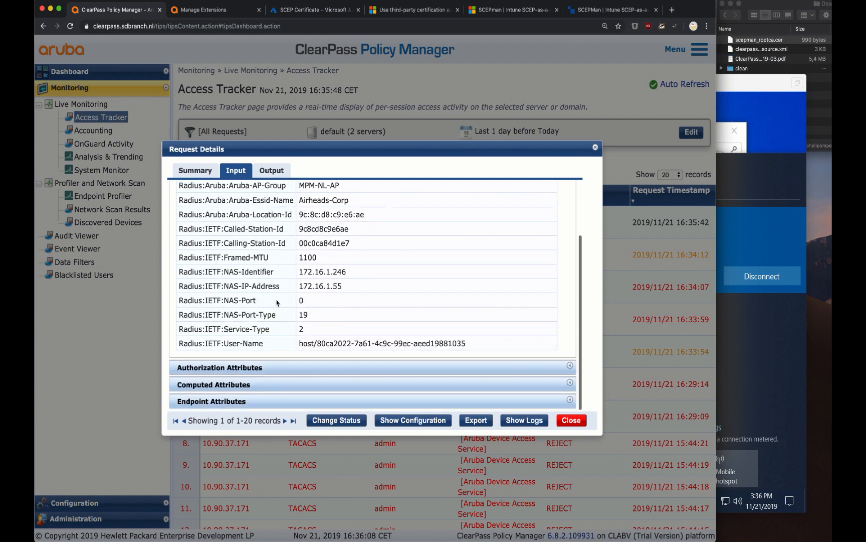
left_click(273, 370)
scroll(271, 368, "down", 5)
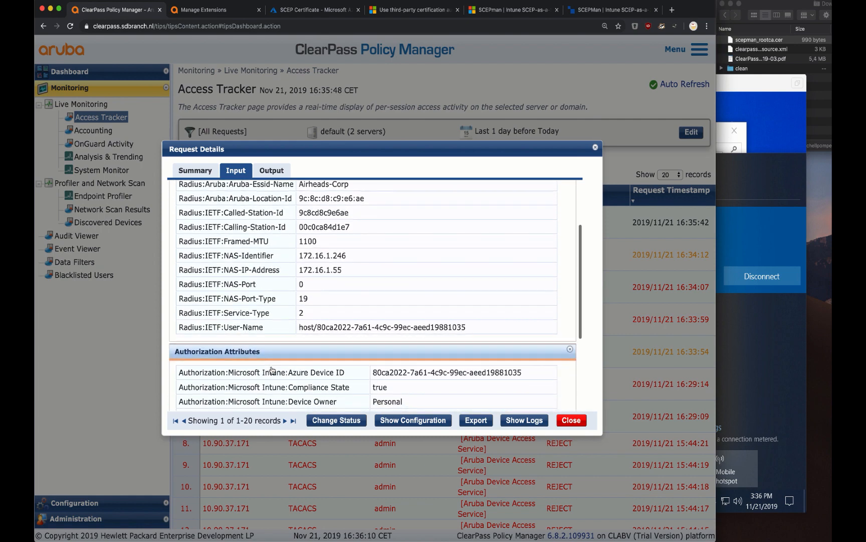
scroll(271, 367, "down", 3)
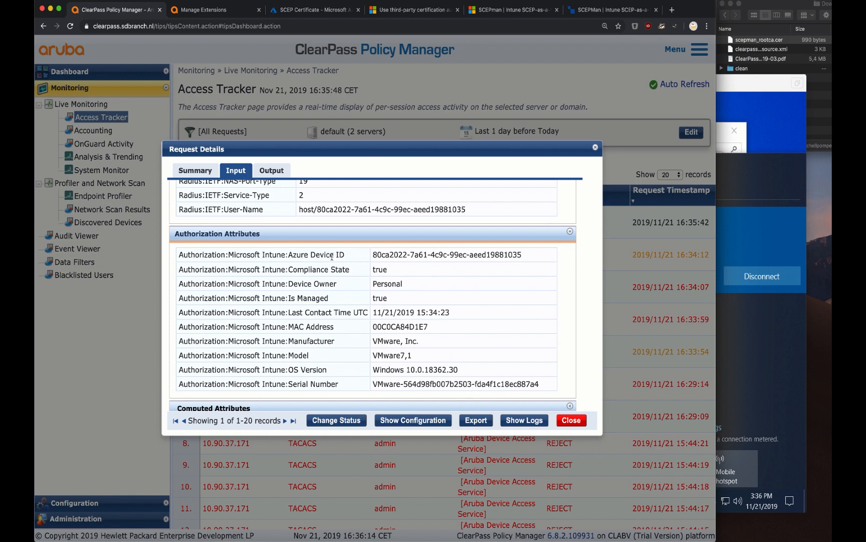
triple_click(377, 254)
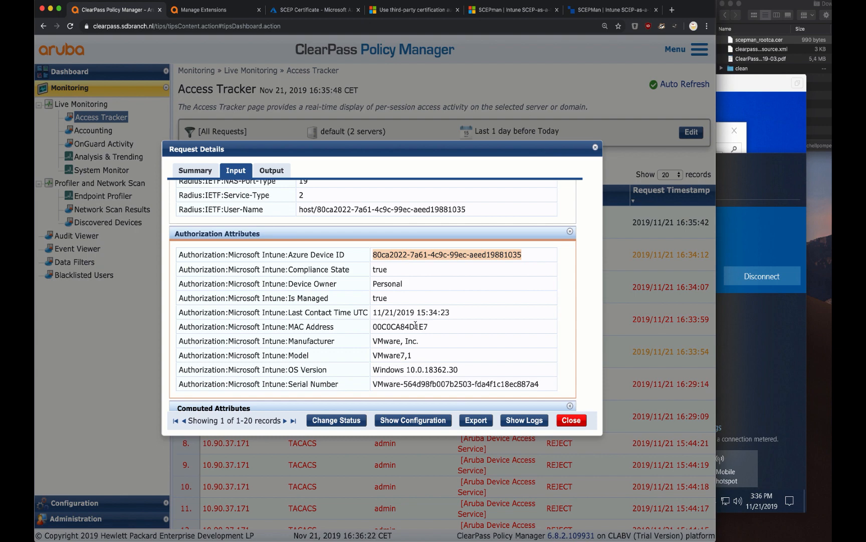
scroll(416, 325, "down", 1)
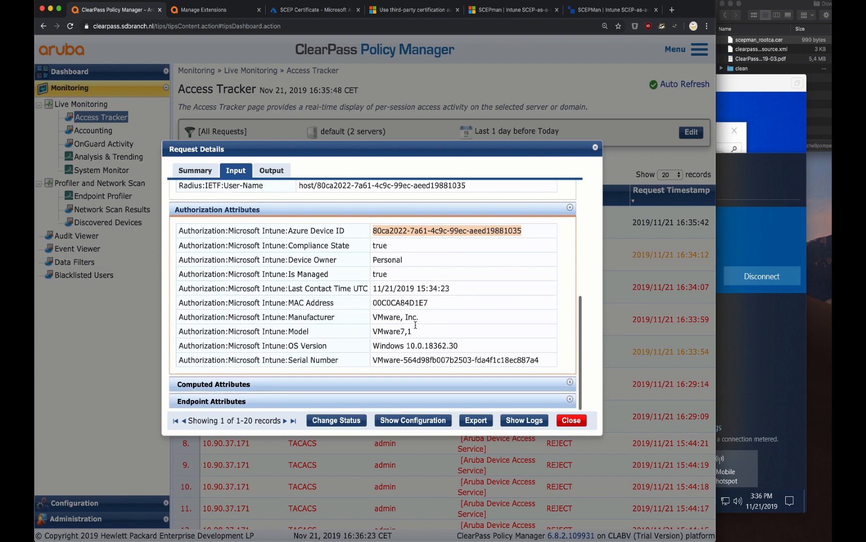
left_click(400, 385)
scroll(401, 388, "down", 10)
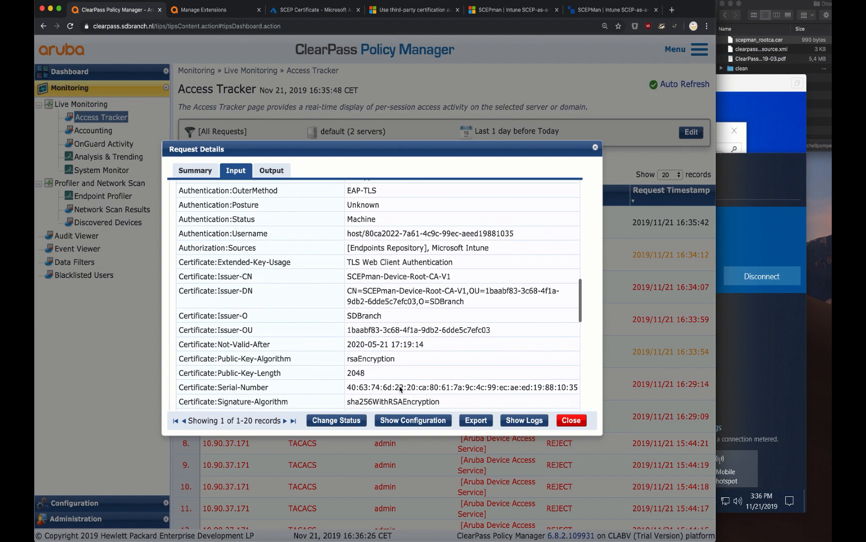
scroll(400, 389, "down", 1)
scroll(400, 386, "up", 2)
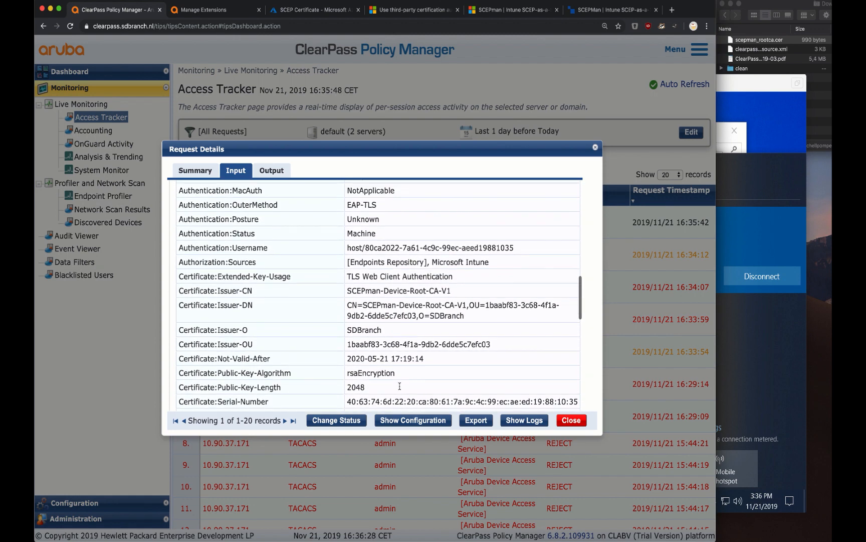
scroll(400, 386, "up", 2)
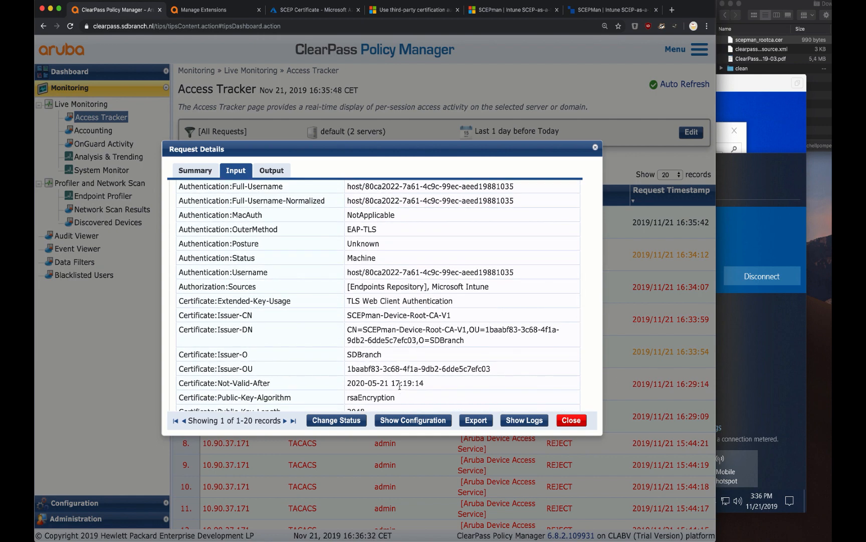
scroll(400, 386, "up", 3)
scroll(400, 385, "down", 1)
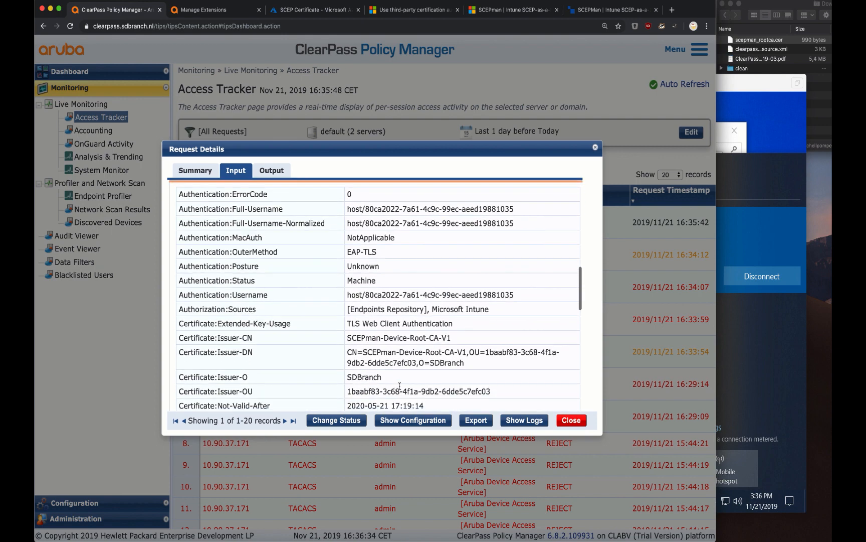
scroll(400, 386, "down", 4)
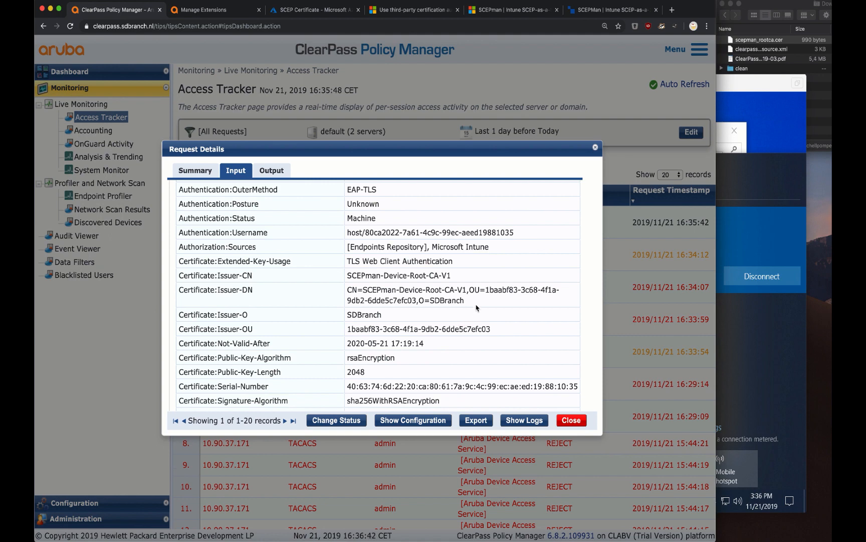
left_click_drag(465, 301, 347, 294)
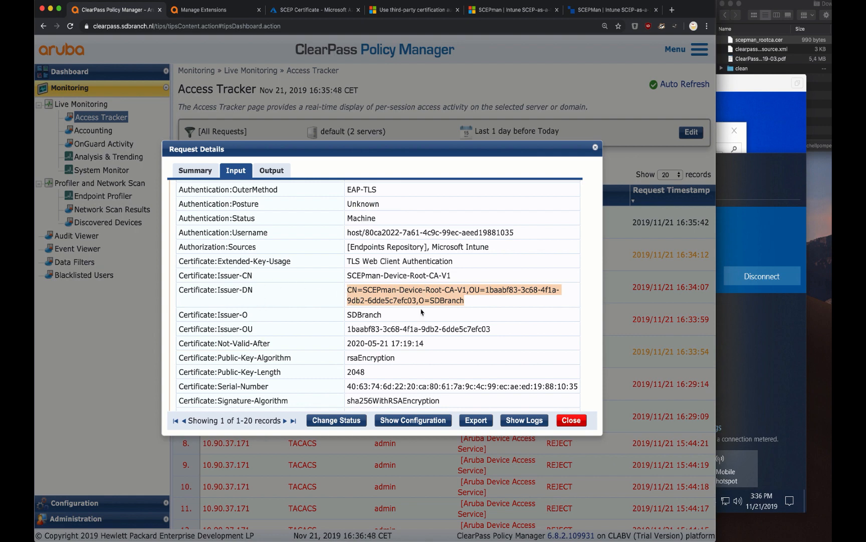
left_click(572, 420)
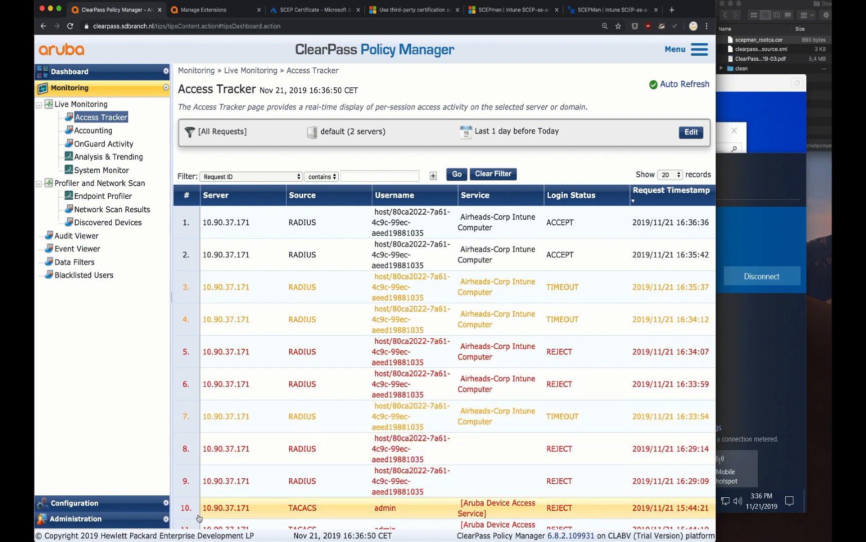
Open the Airheads-Corp Intune Computer service's role mapping policy and edit its Employee rule
left_click(123, 506)
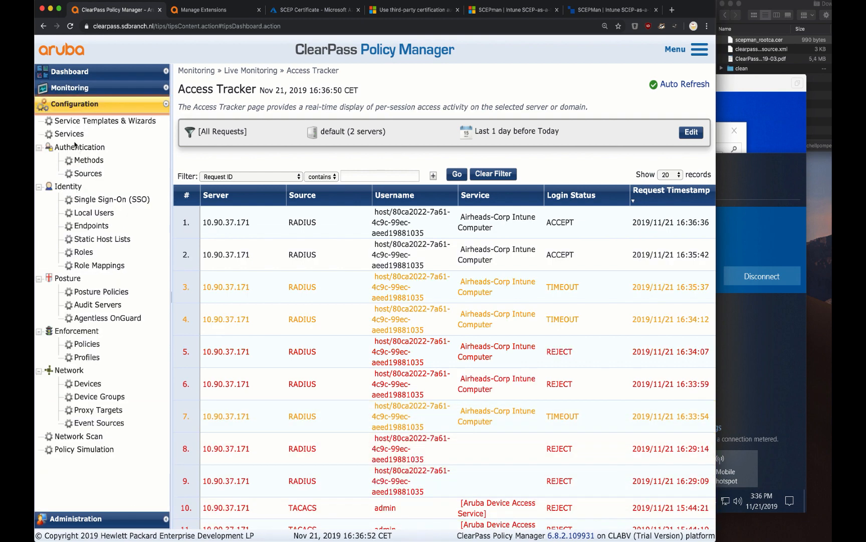
left_click(69, 134)
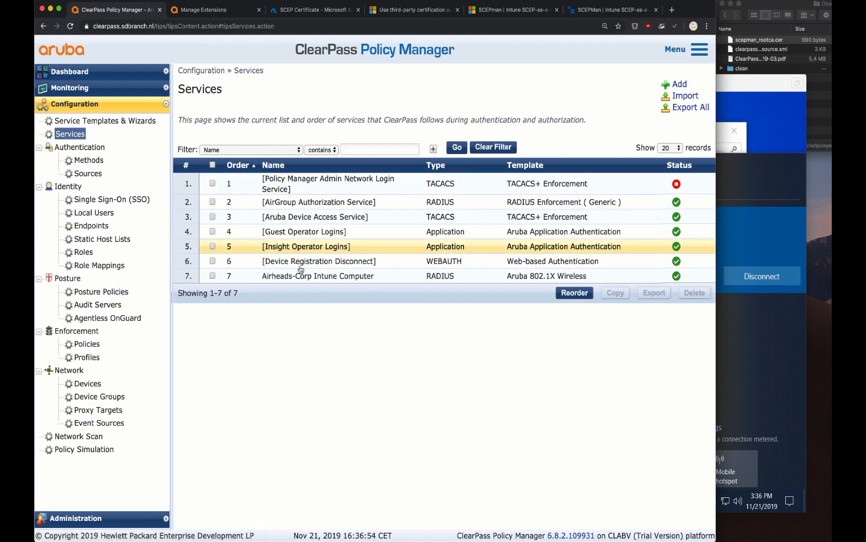
left_click(299, 275)
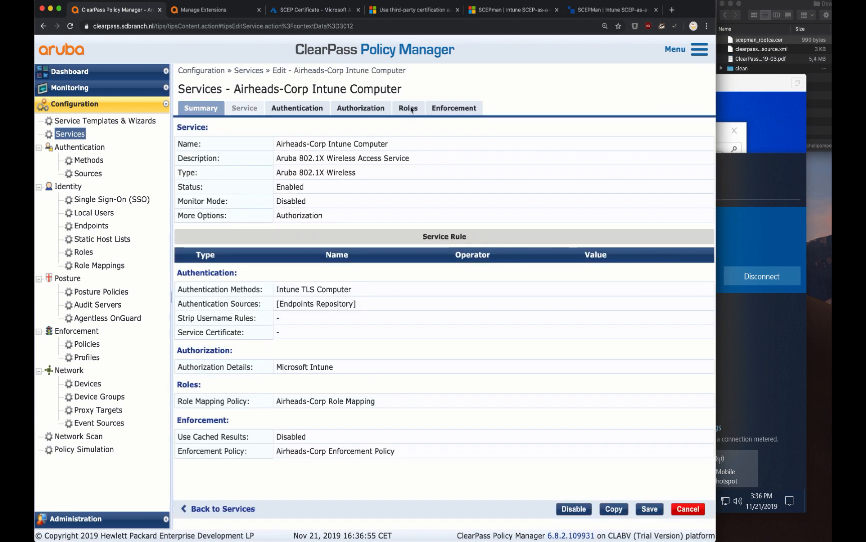
left_click(412, 109)
left_click(442, 132)
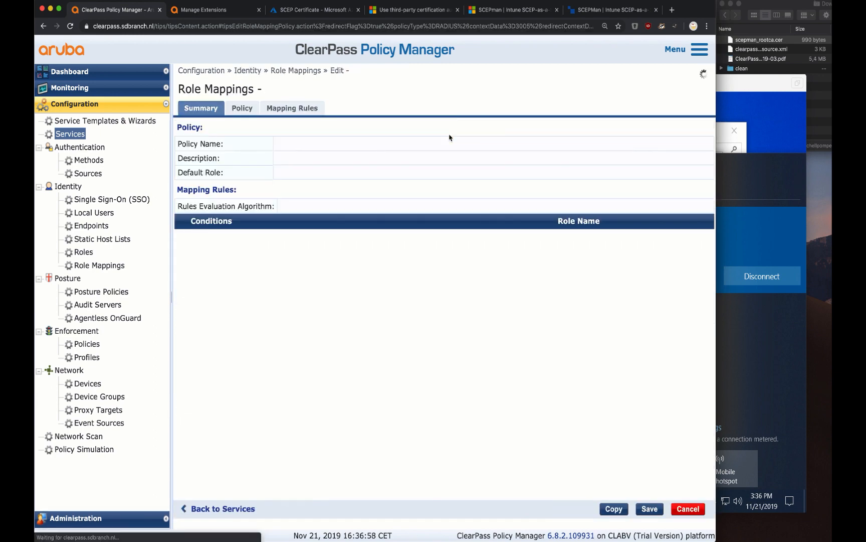
left_click(310, 107)
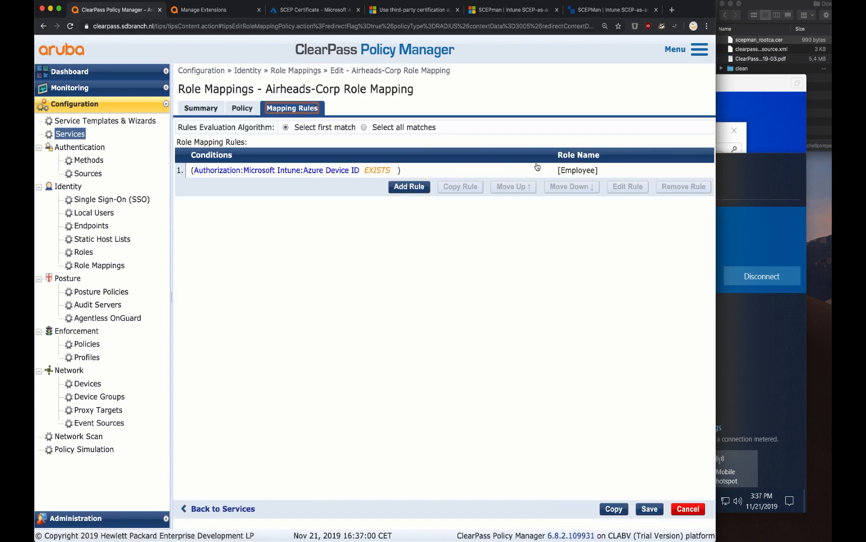
left_click(537, 169)
left_click(627, 186)
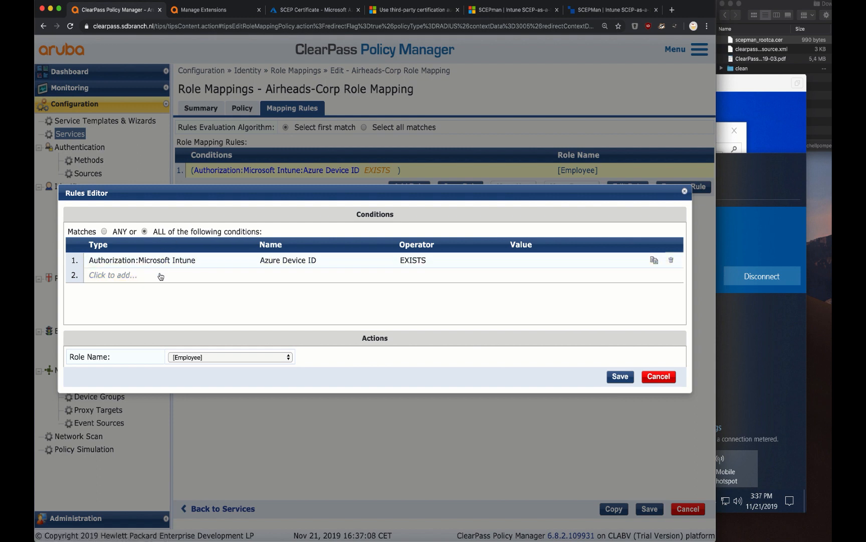
Add a second condition to the Employee rule: Certificate, Issuer-DN, EQUALS
left_click(131, 277)
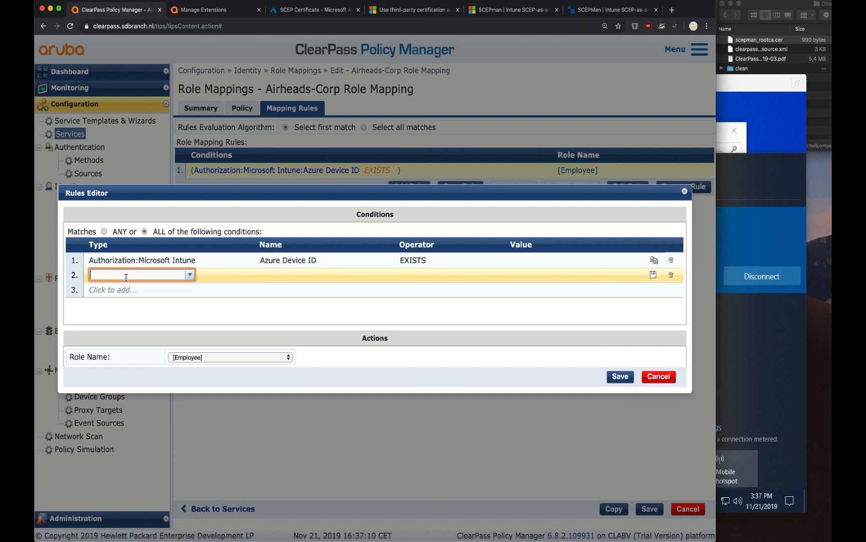
type("cert")
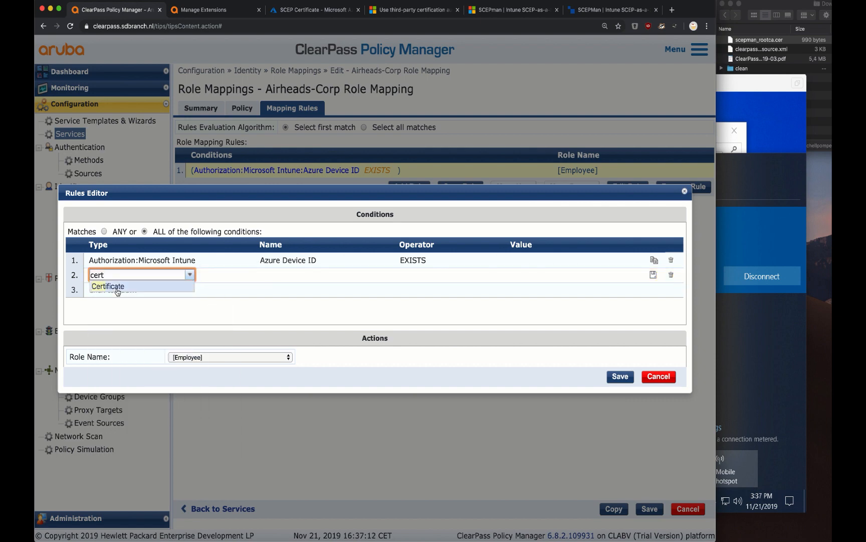
left_click(117, 287)
type("issu")
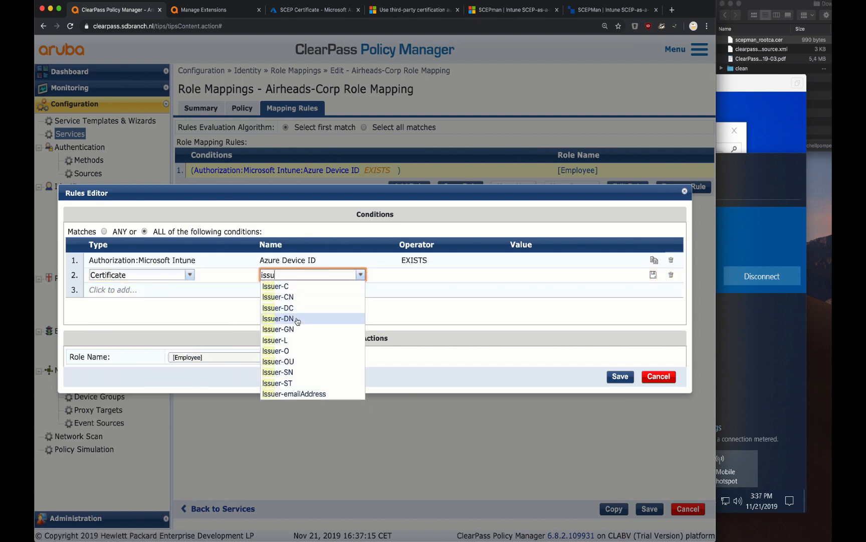
left_click(297, 320)
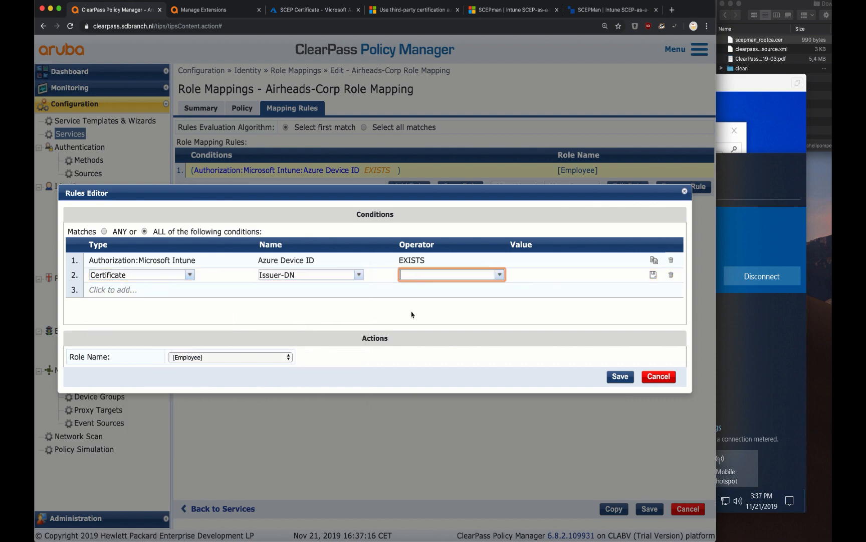
type("eq")
left_click(434, 287)
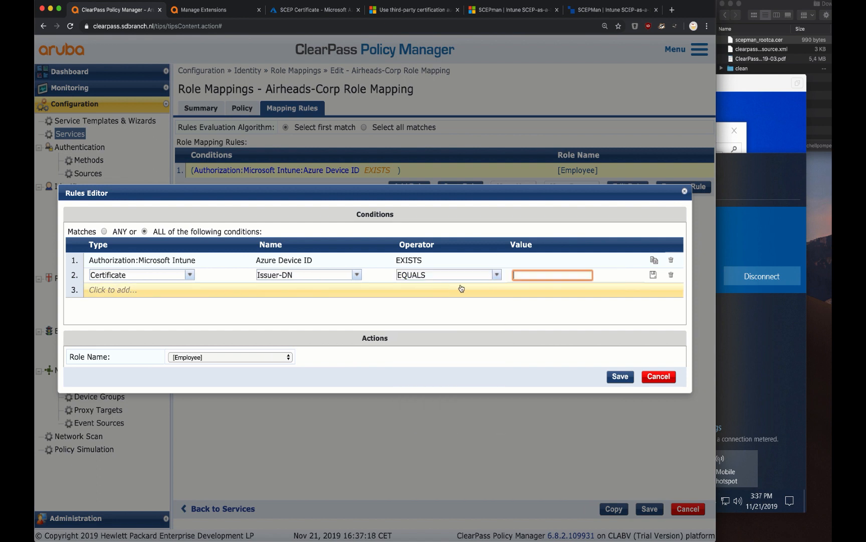
Set its value to the pasted SCEPman-Device-Root-CA-V1 issuer DN and save the rule and role mapping
key("super+v")
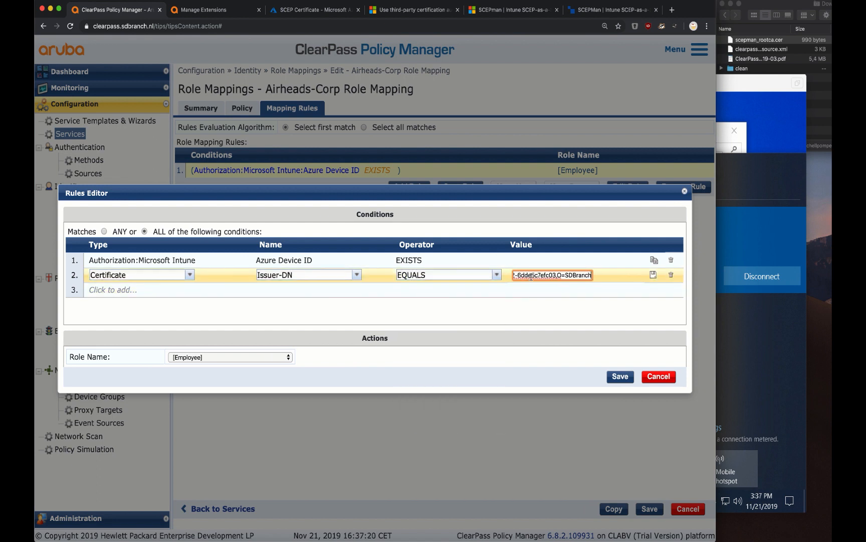
key("super+Left")
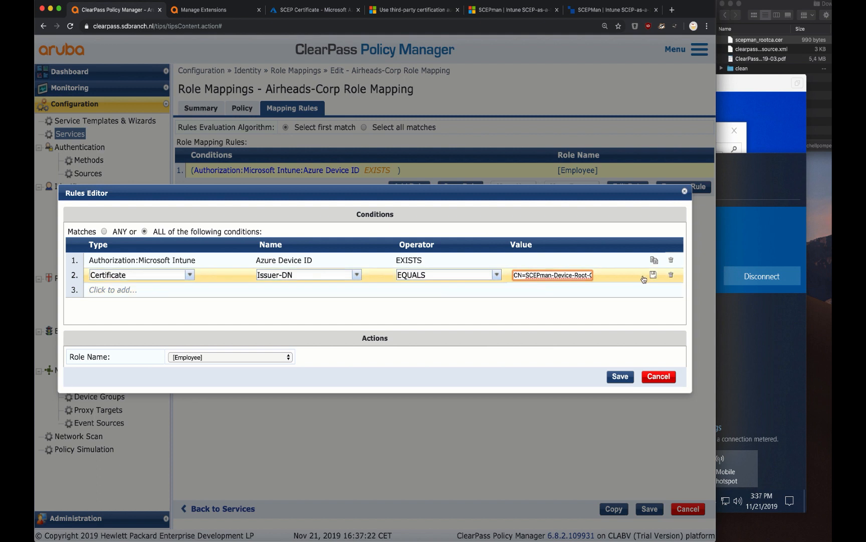
key("super+Right")
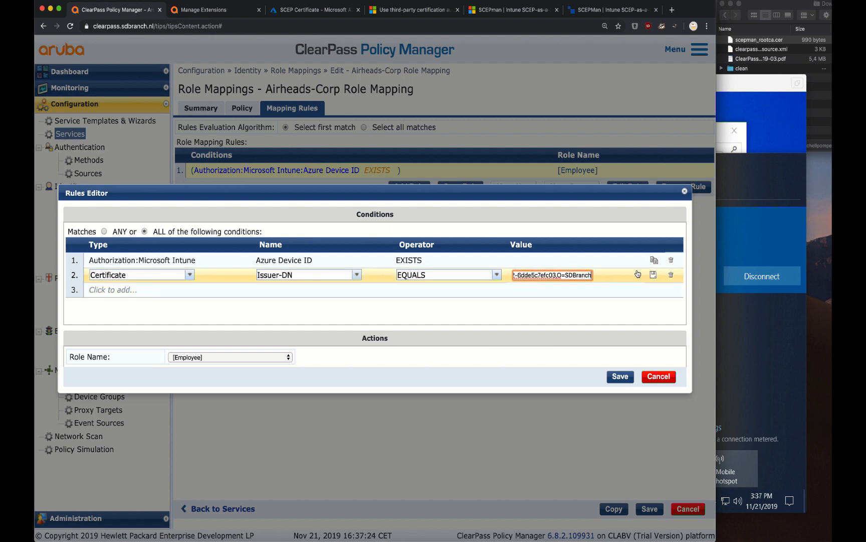
left_click(653, 275)
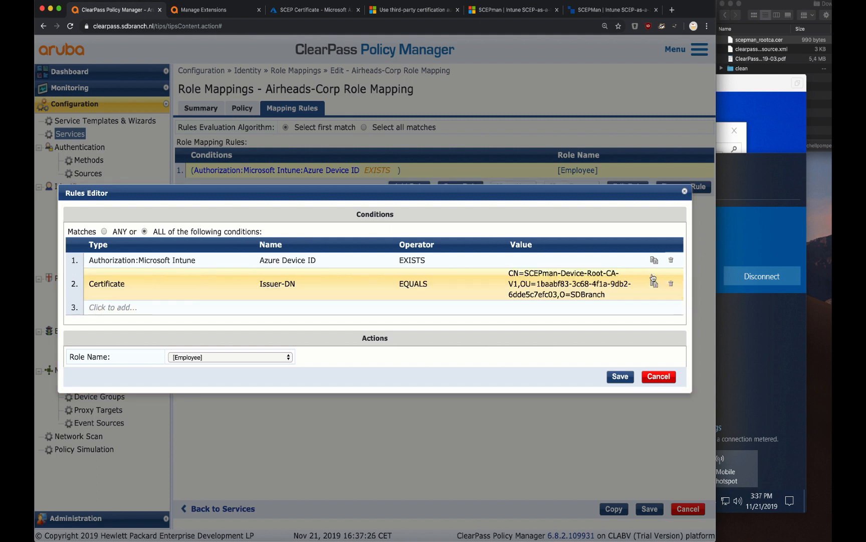
left_click(624, 378)
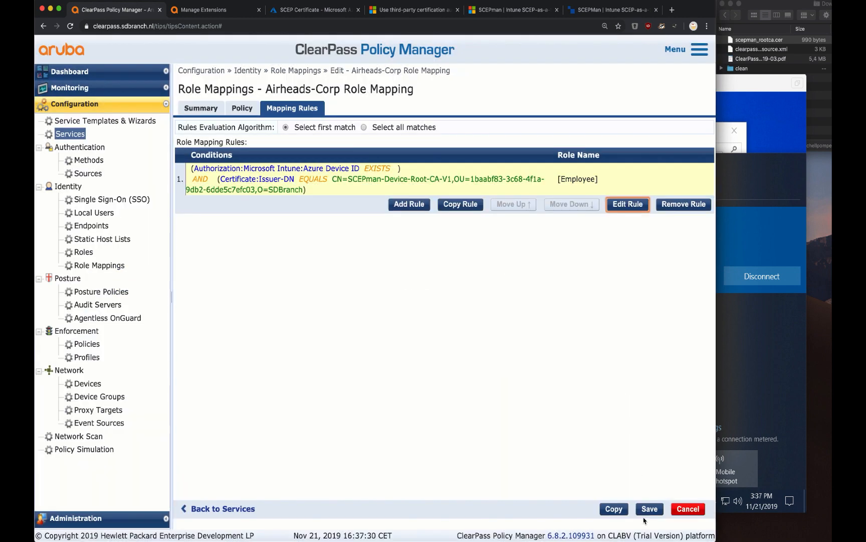
left_click(646, 511)
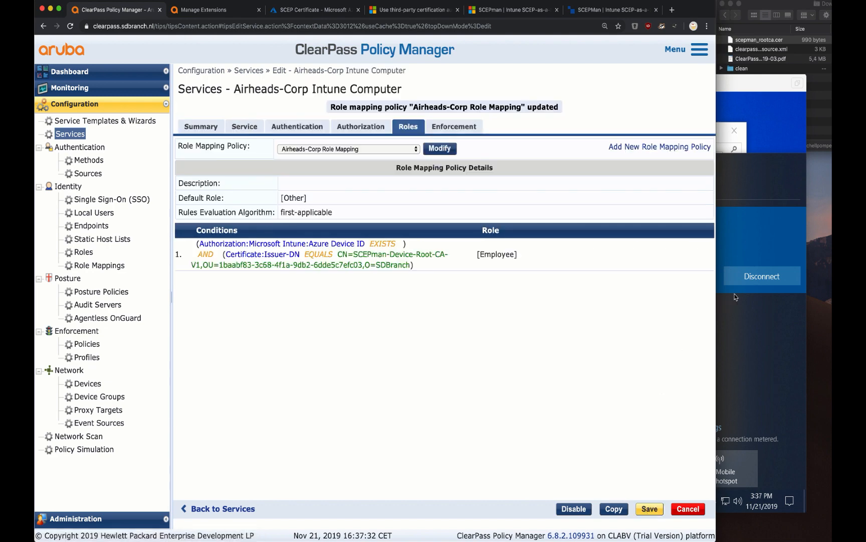
Save the Airheads-Corp Intune Computer service and reconnect the VM to the Airheads-Corp Wi-Fi
left_click(749, 284)
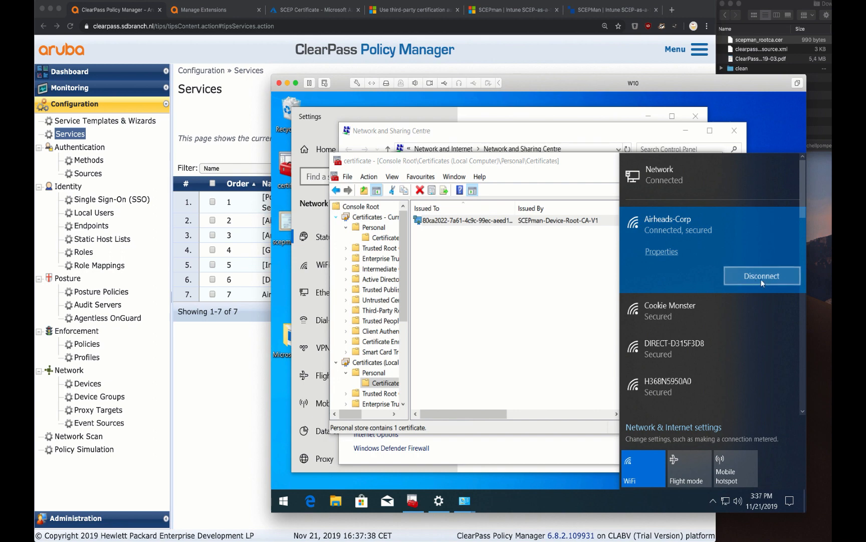
left_click(761, 278)
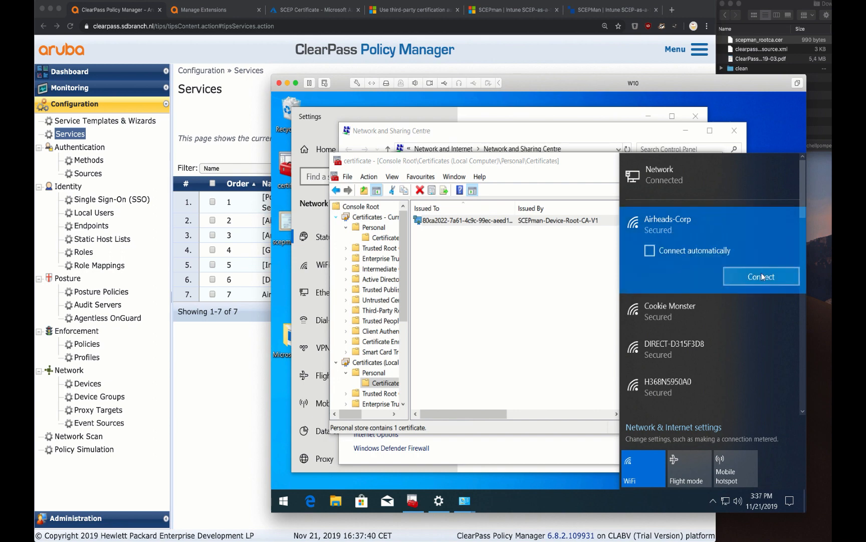
left_click(754, 276)
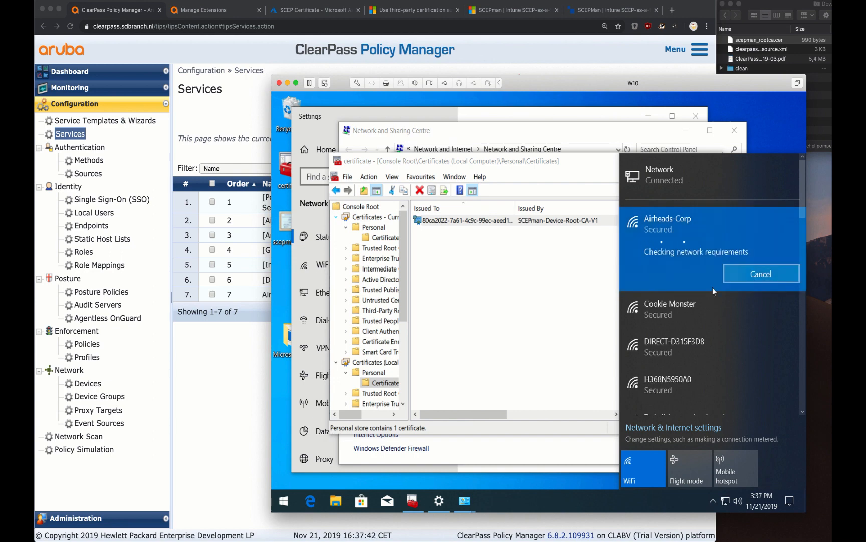
Return to ClearPass in the browser and expand the Monitoring menu
left_click(85, 81)
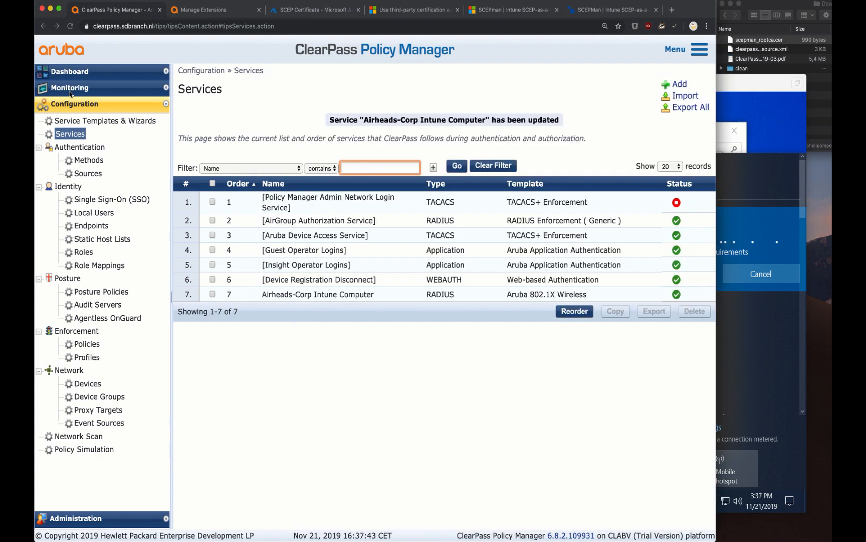
left_click(81, 90)
left_click(80, 90)
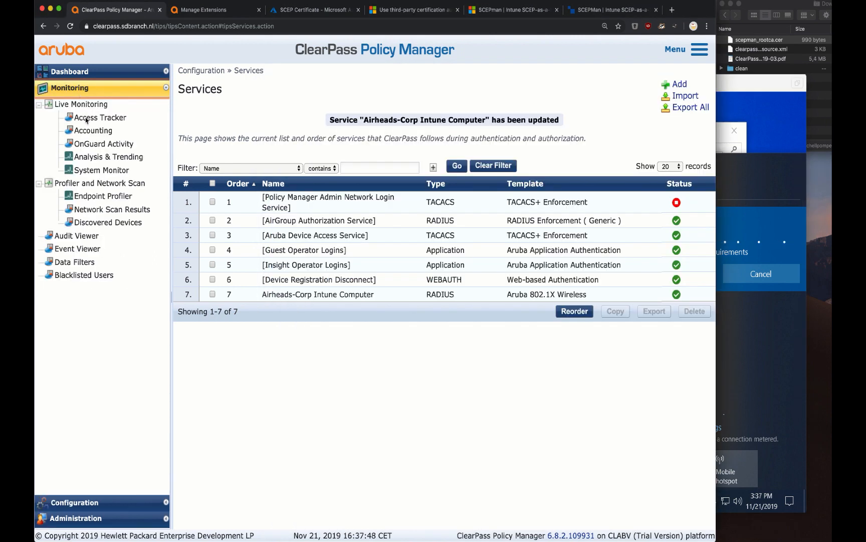
Open Access Tracker and view the newest ACCEPT request's details
left_click(86, 119)
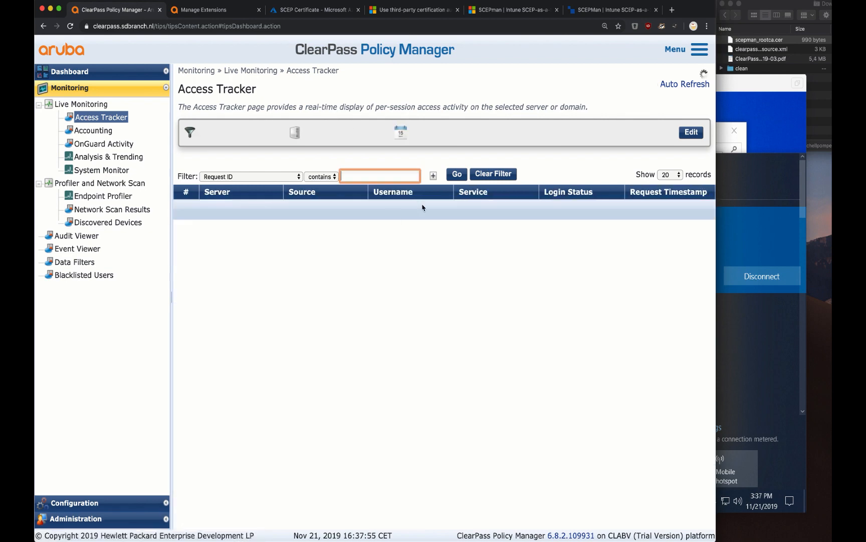
left_click(444, 217)
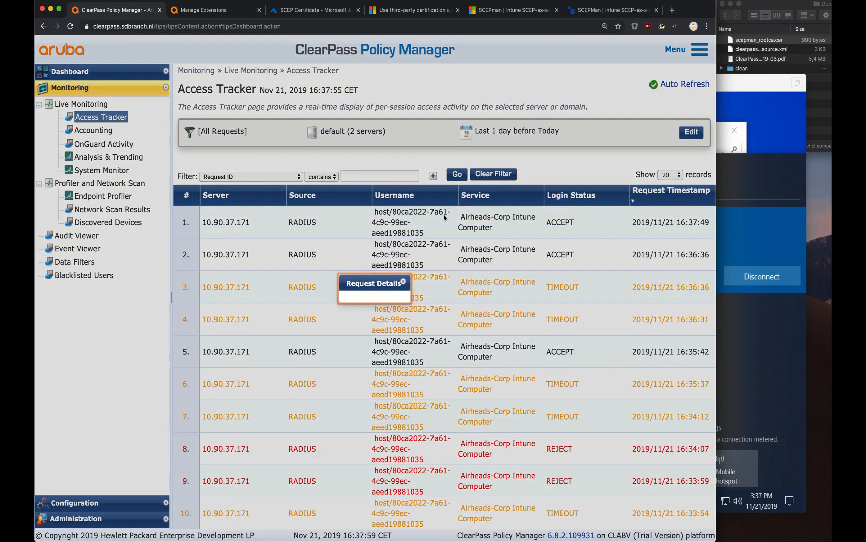
scroll(357, 315, "down", 1)
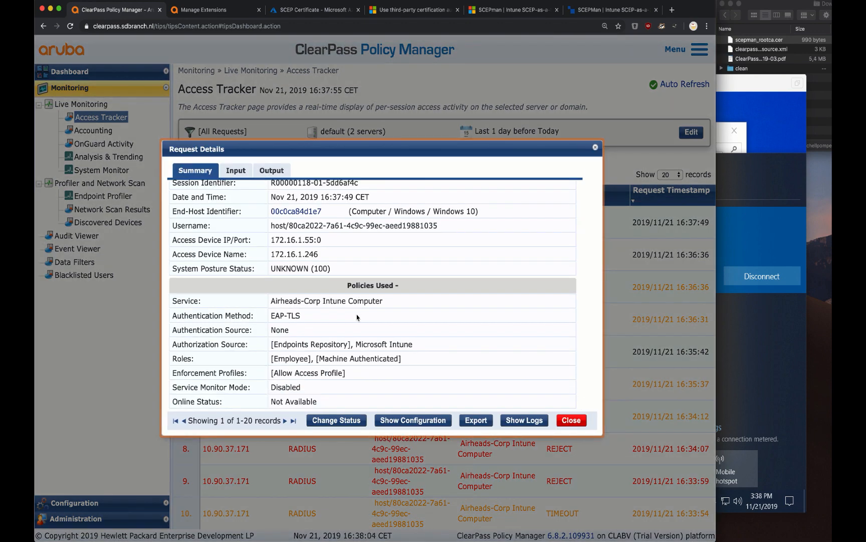
Show the request's configuration and expand Role Mapping Policy Details to confirm the Issuer-DN condition
left_click(420, 424)
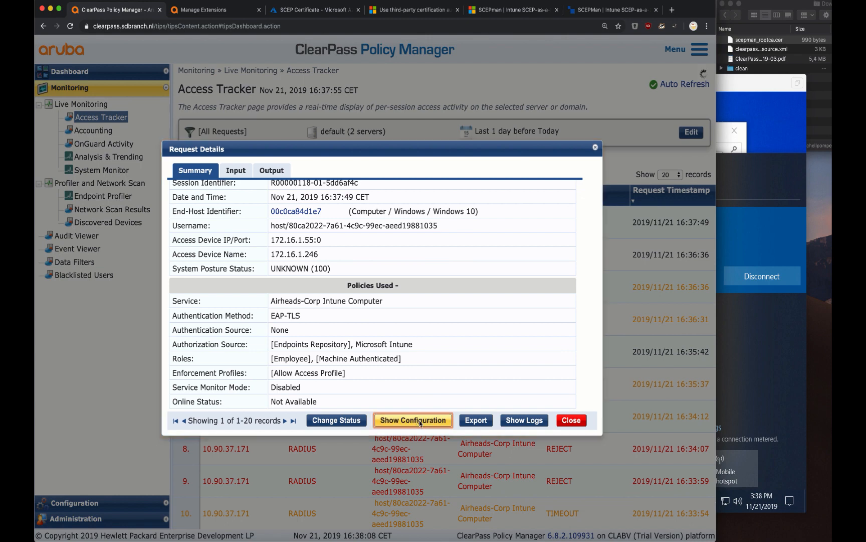
scroll(394, 375, "down", 2)
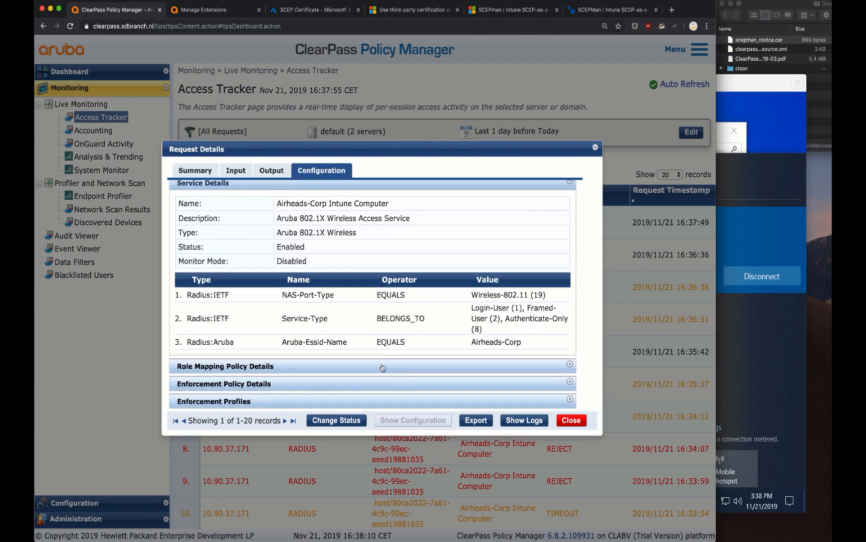
left_click(382, 366)
scroll(383, 368, "down", 5)
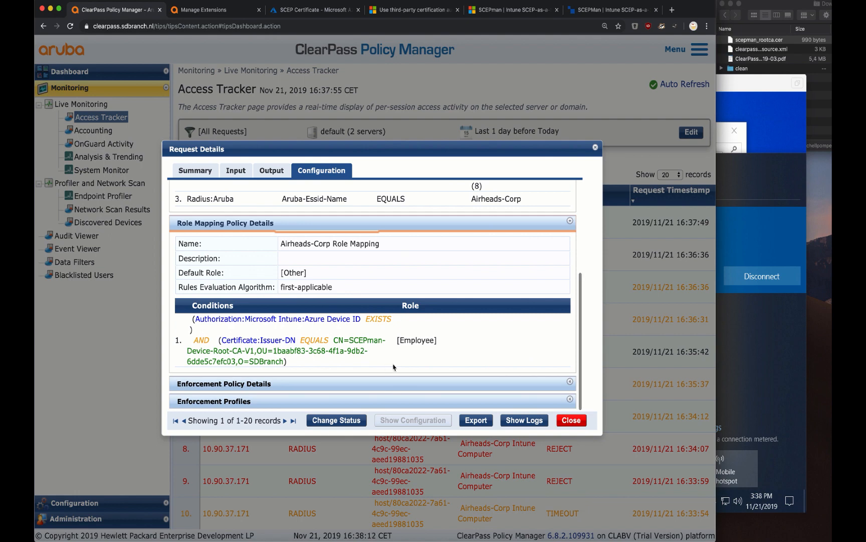
scroll(407, 341, "up", 3)
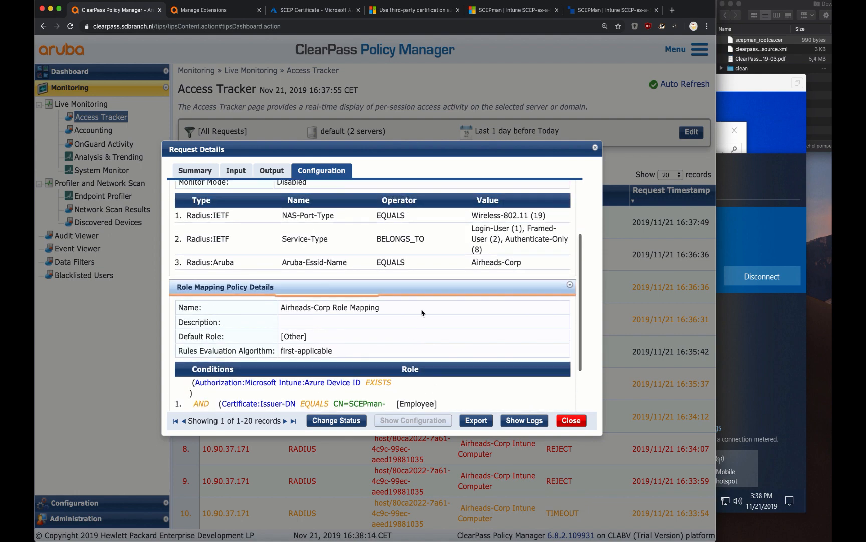
scroll(361, 294, "down", 3)
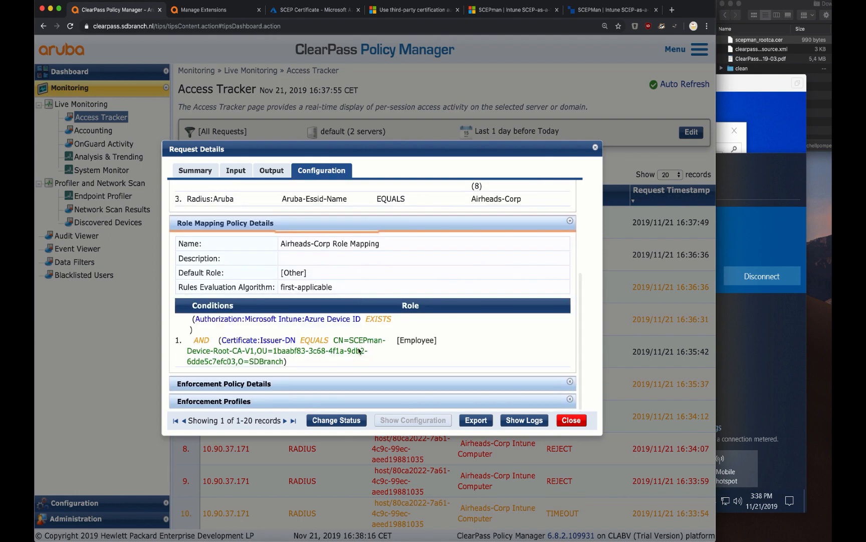